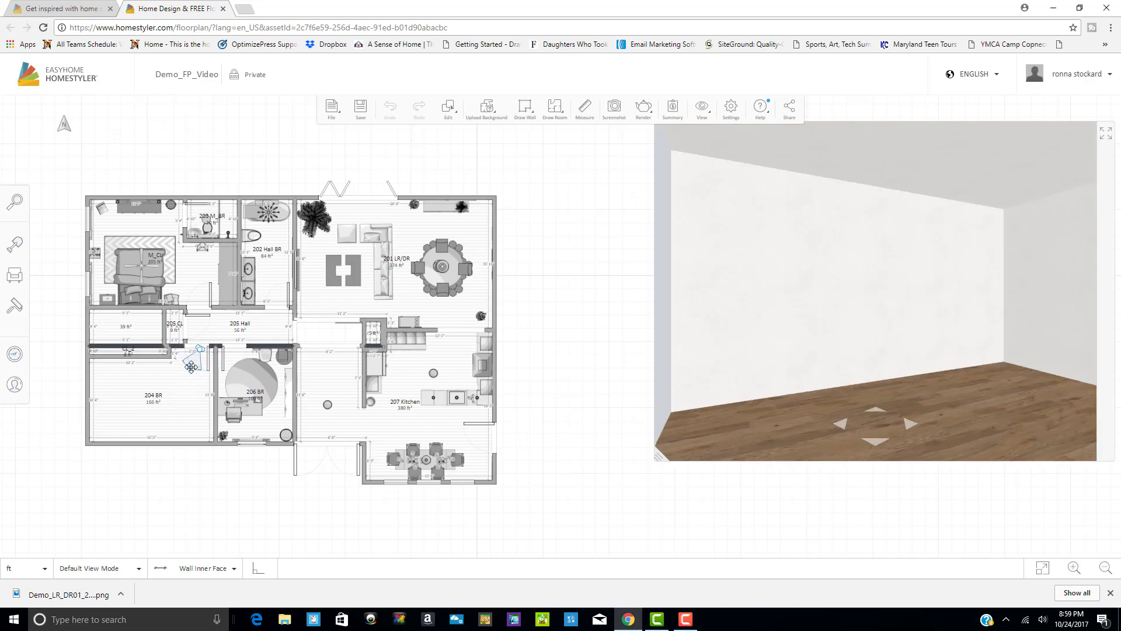
Place the generic double-hung window, 3' 2" wide by 4' 10" high, on the south exterior wall of room 204 BR.
drag(191, 367, 187, 364)
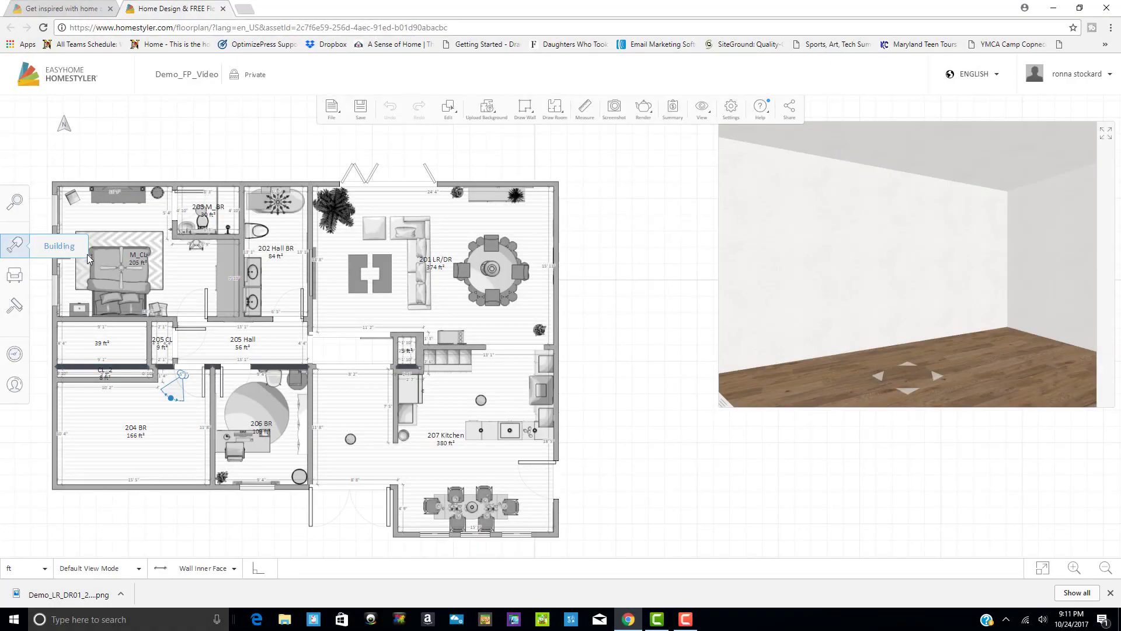
click(65, 248)
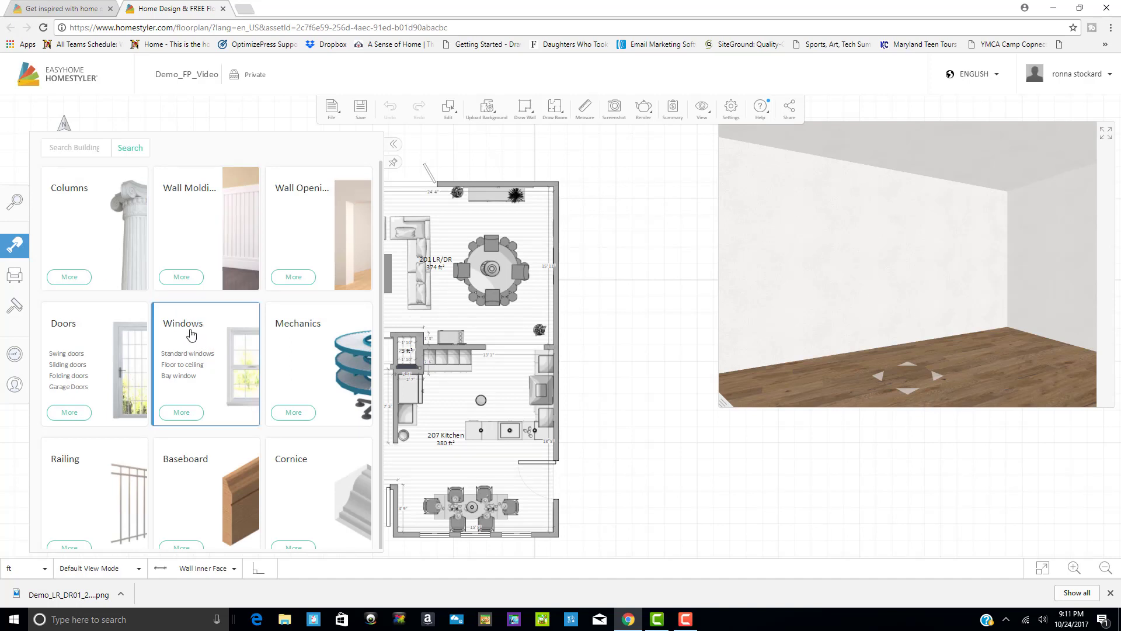
click(181, 412)
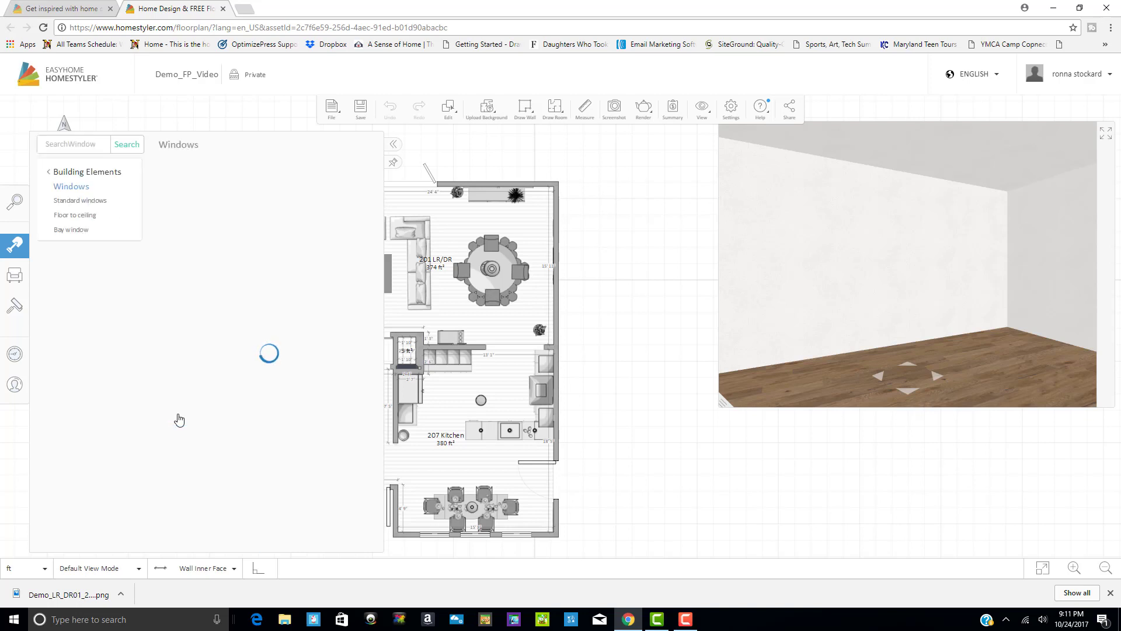
scroll(249, 261, down, 1)
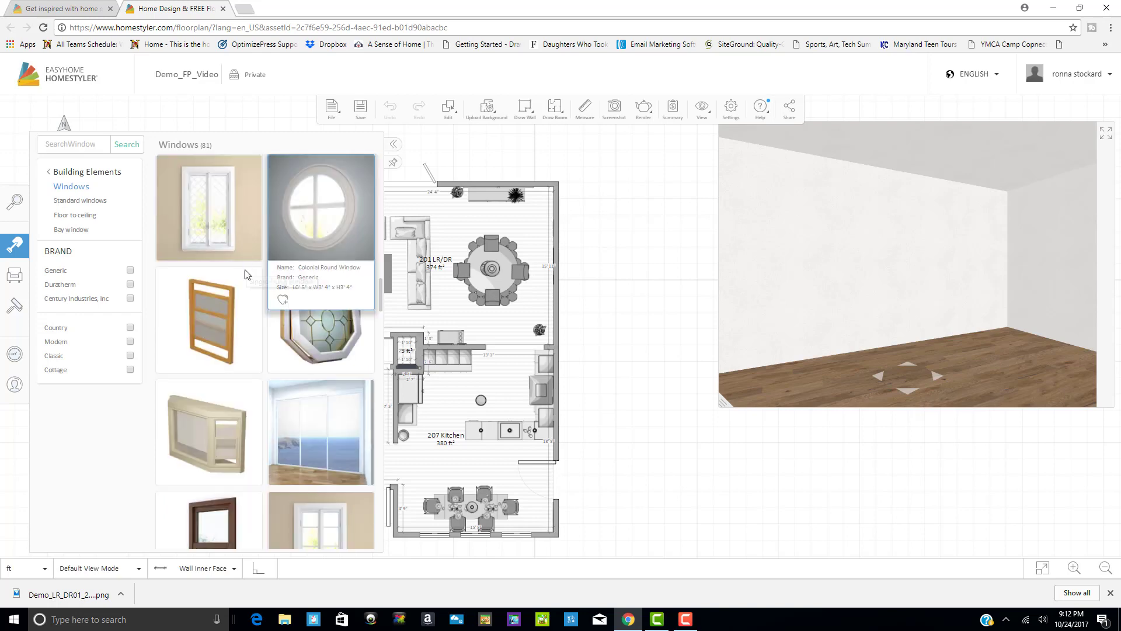
scroll(254, 418, down, 5)
scroll(254, 424, down, 5)
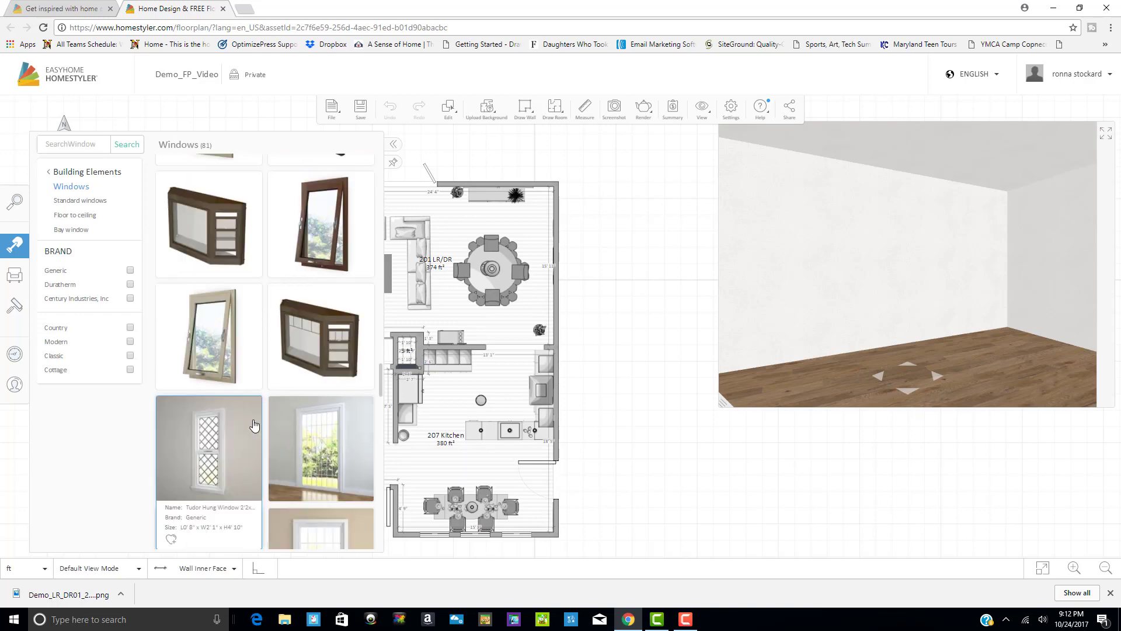
scroll(254, 425, down, 10)
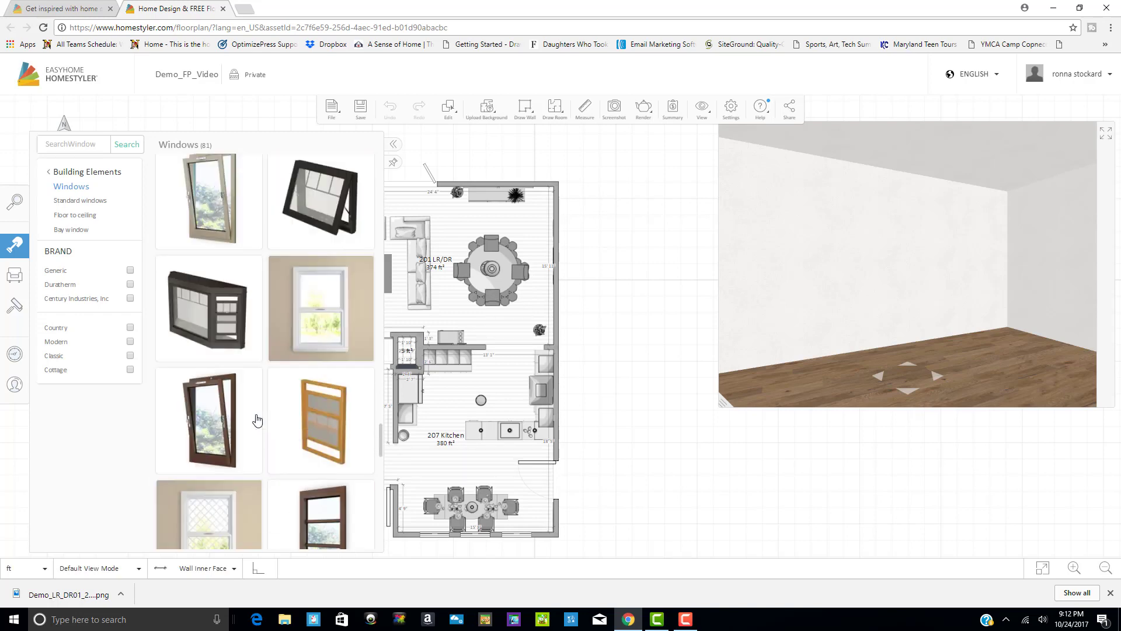
scroll(320, 310, up, 5)
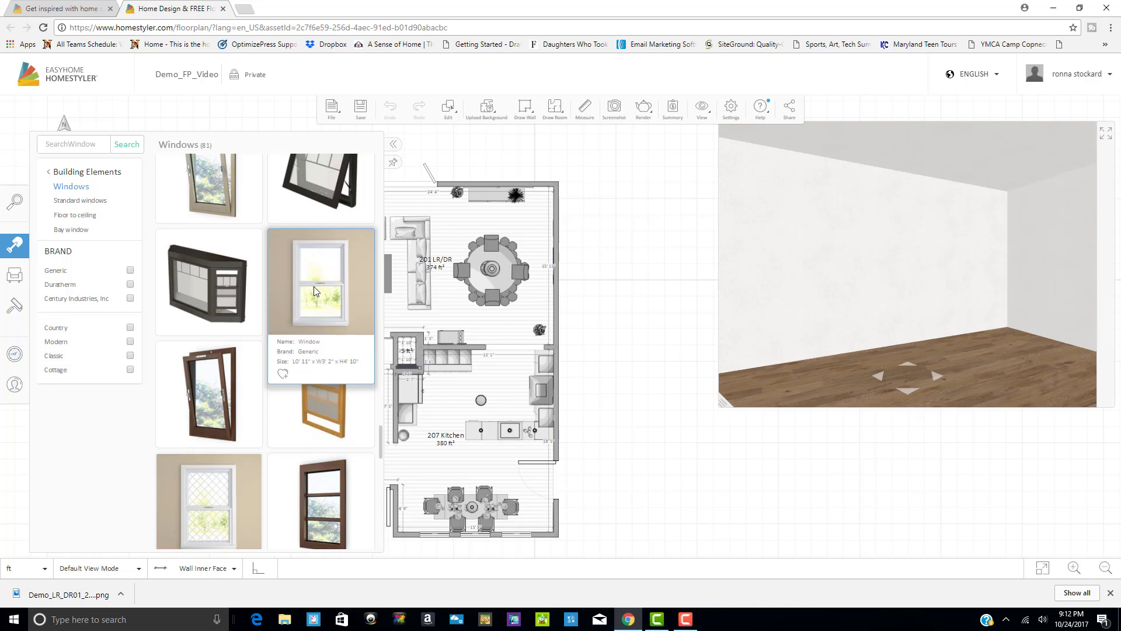
click(314, 290)
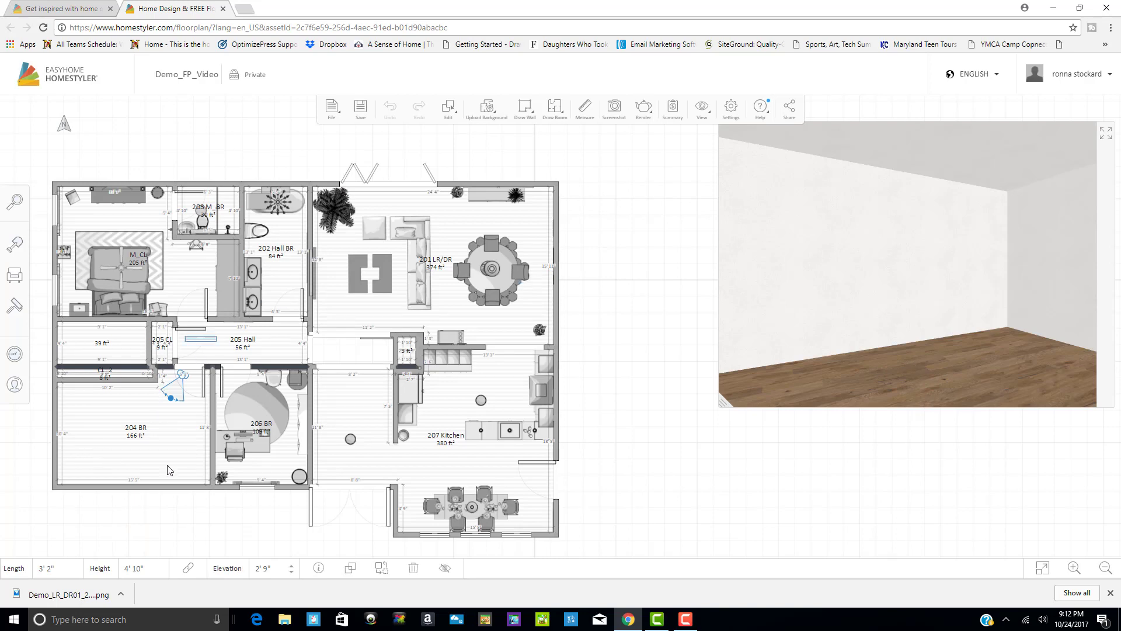
click(124, 493)
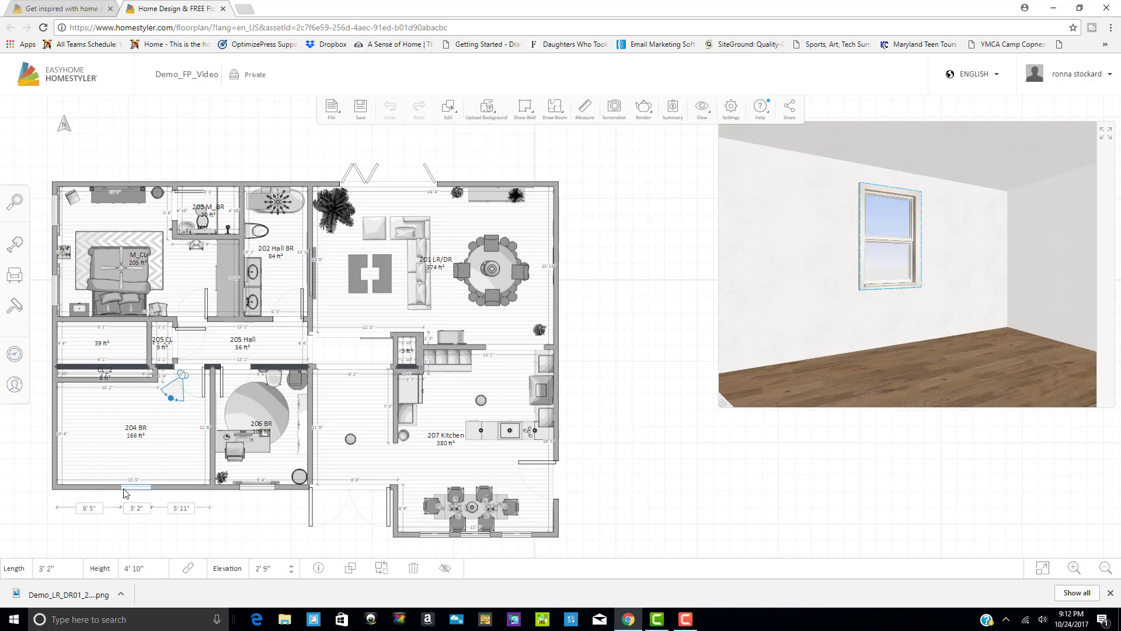
Slide the window to about 6' 7" from the room's southwest corner and duplicate it onto the west wall of 204 BR.
drag(125, 494, 107, 491)
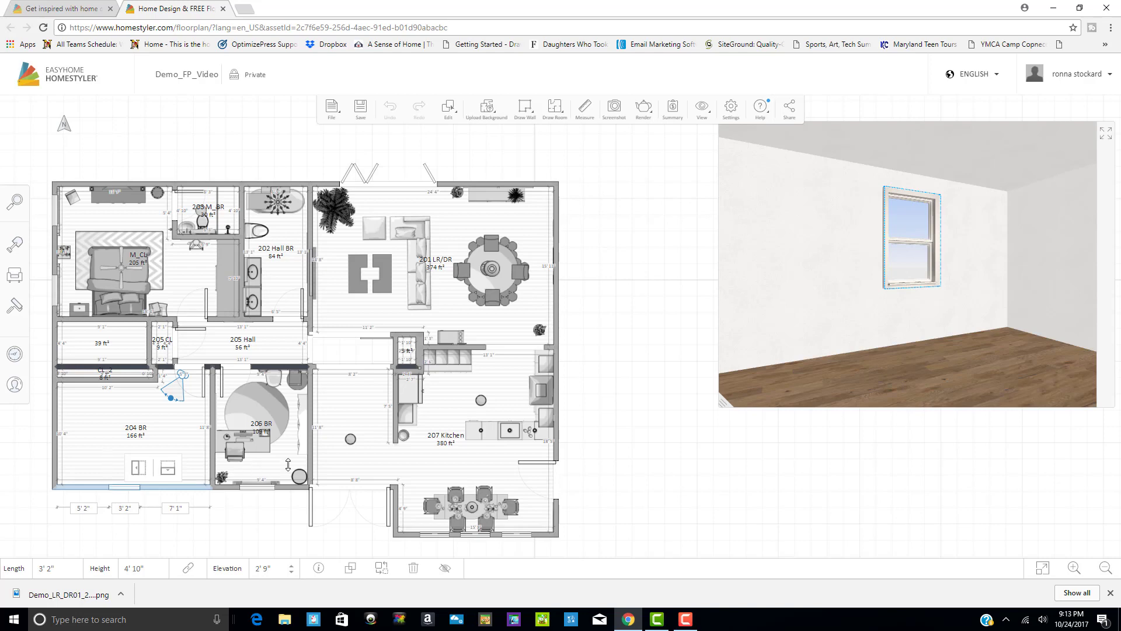
drag(846, 223, 881, 272)
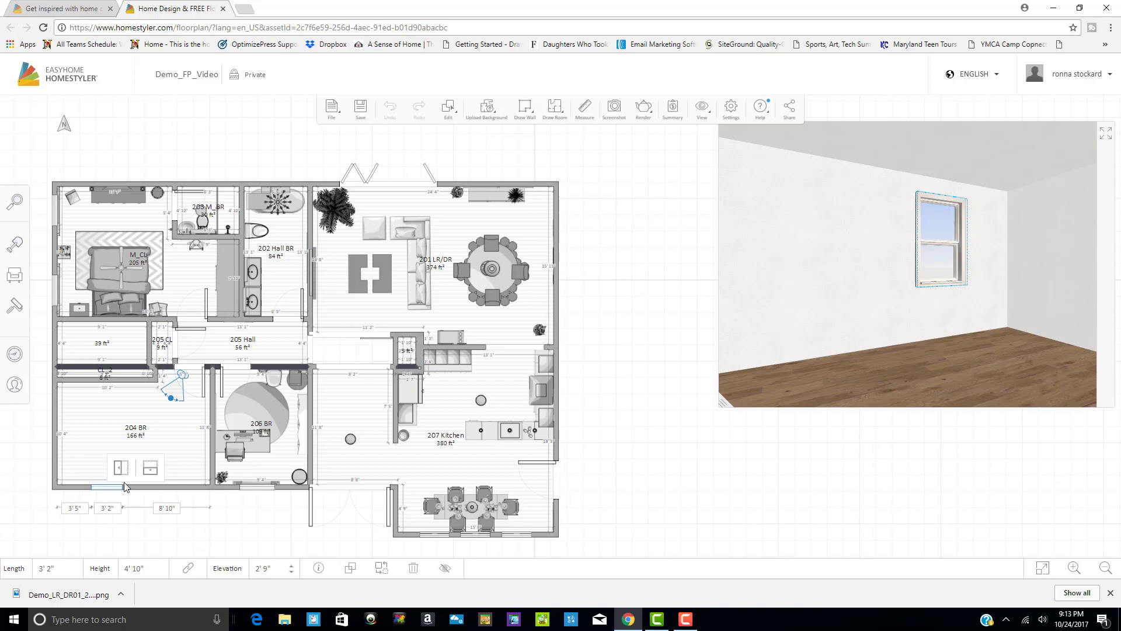
drag(109, 491, 146, 533)
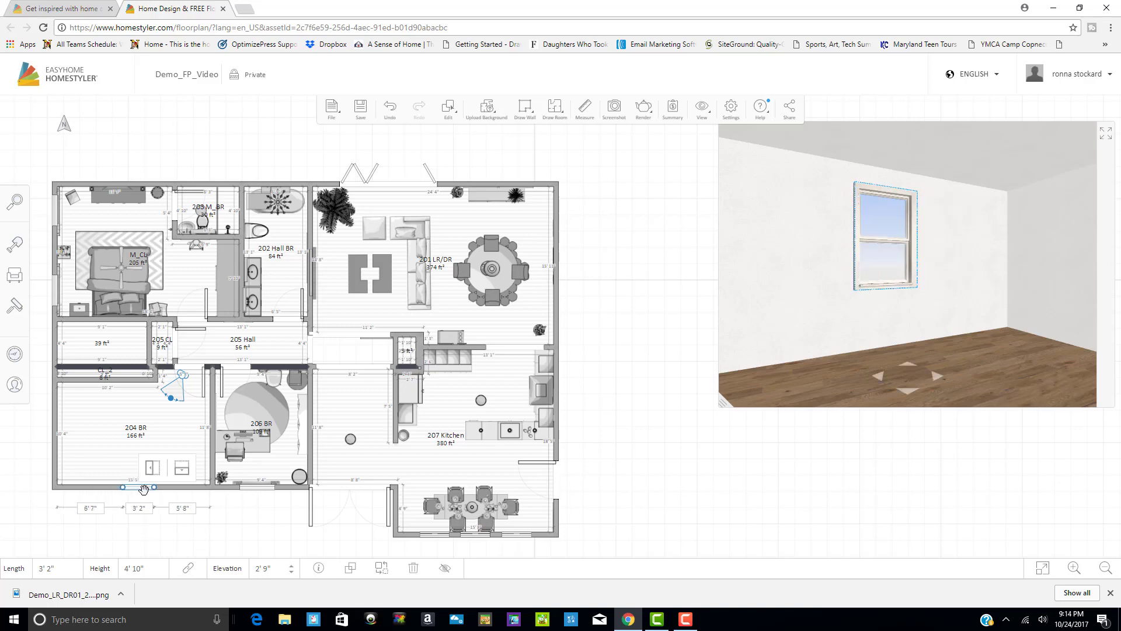
click(351, 569)
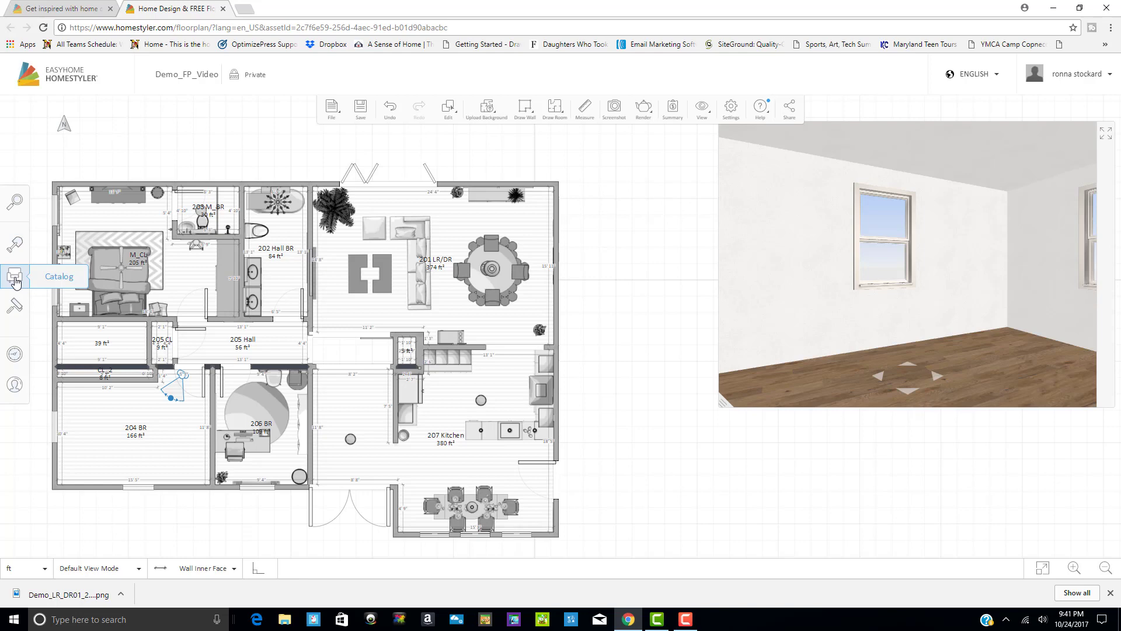
Open the Area Rugs category under Art & Decor in the furnishings catalog.
click(58, 282)
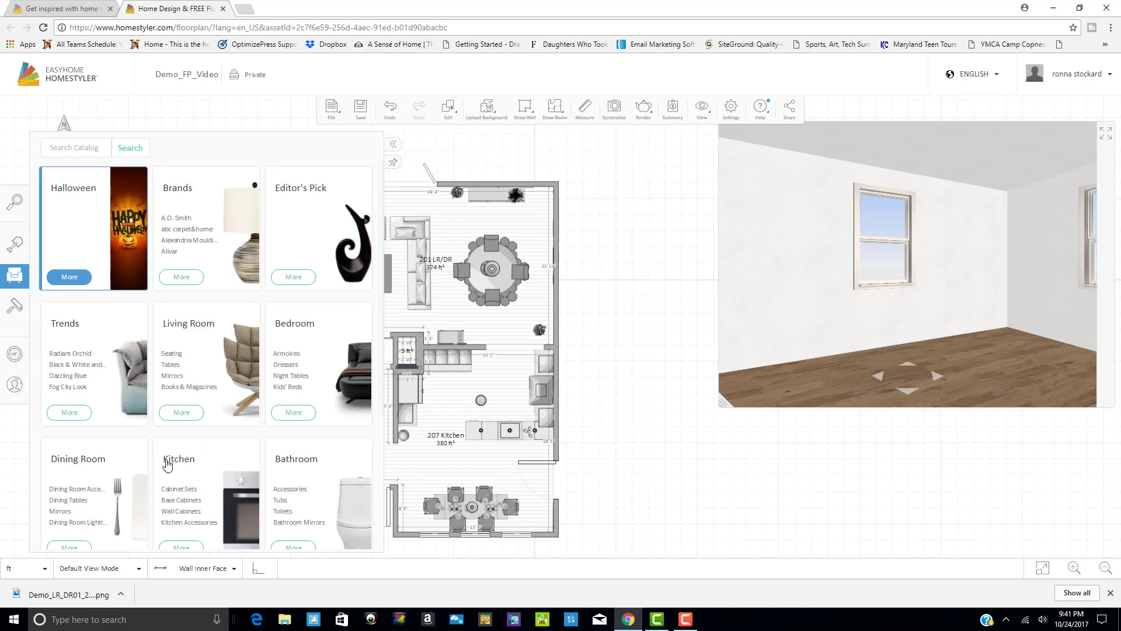
scroll(250, 468, down, 1)
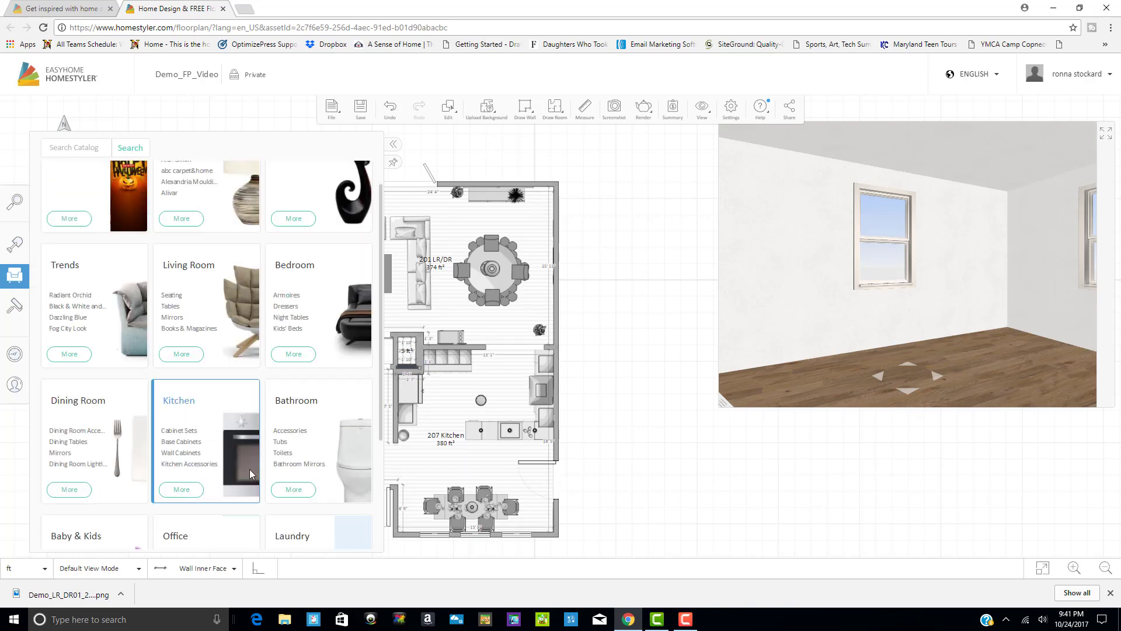
scroll(250, 468, down, 8)
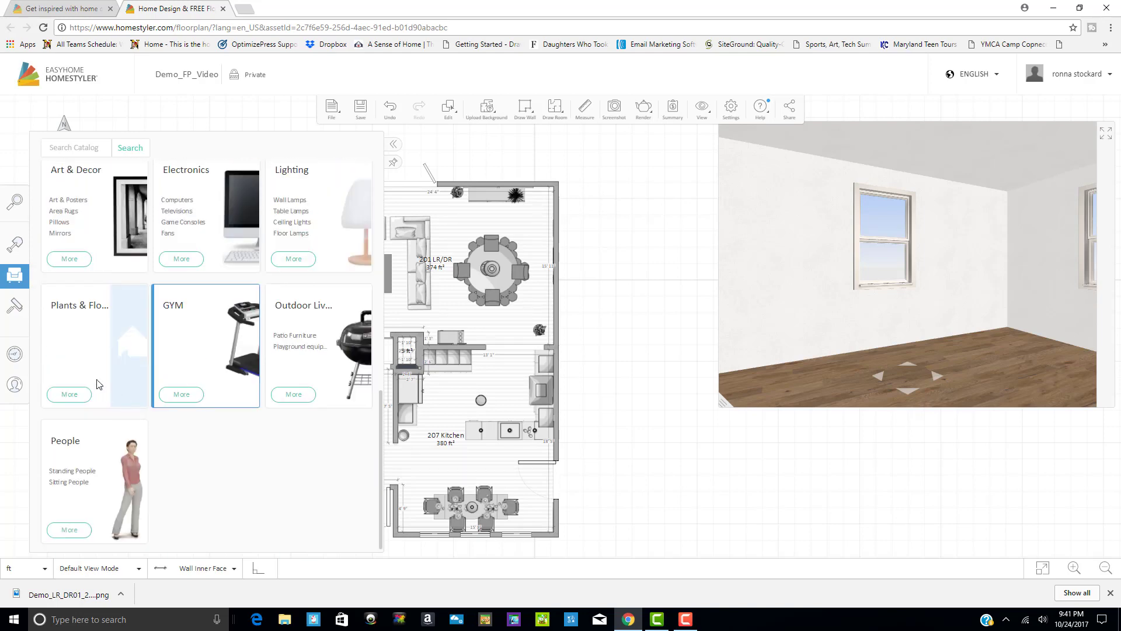
scroll(54, 239, up, 1)
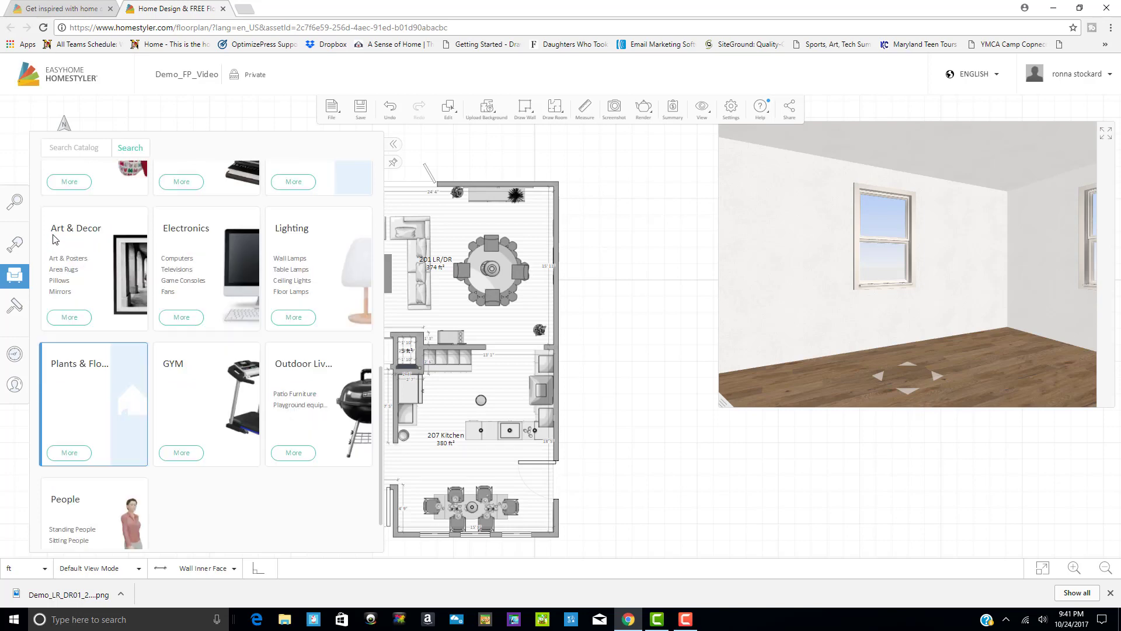
scroll(70, 304, up, 3)
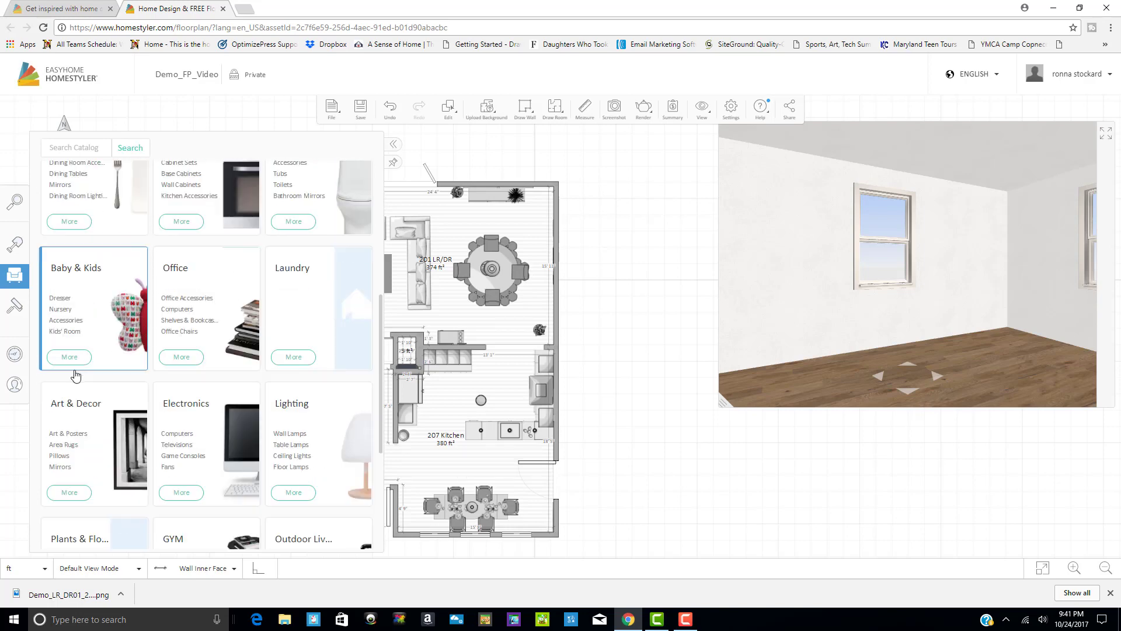
click(66, 445)
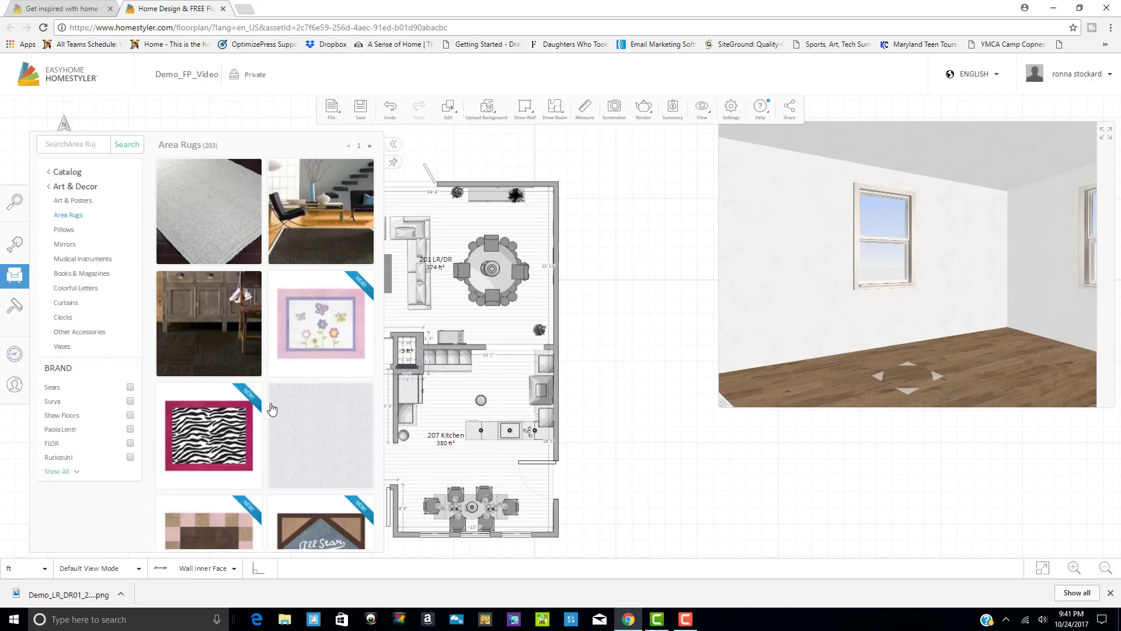
Choose the 5 x 8 ft floral rug with purple petals and place it on the floor of room 204 BR.
scroll(271, 407, down, 6)
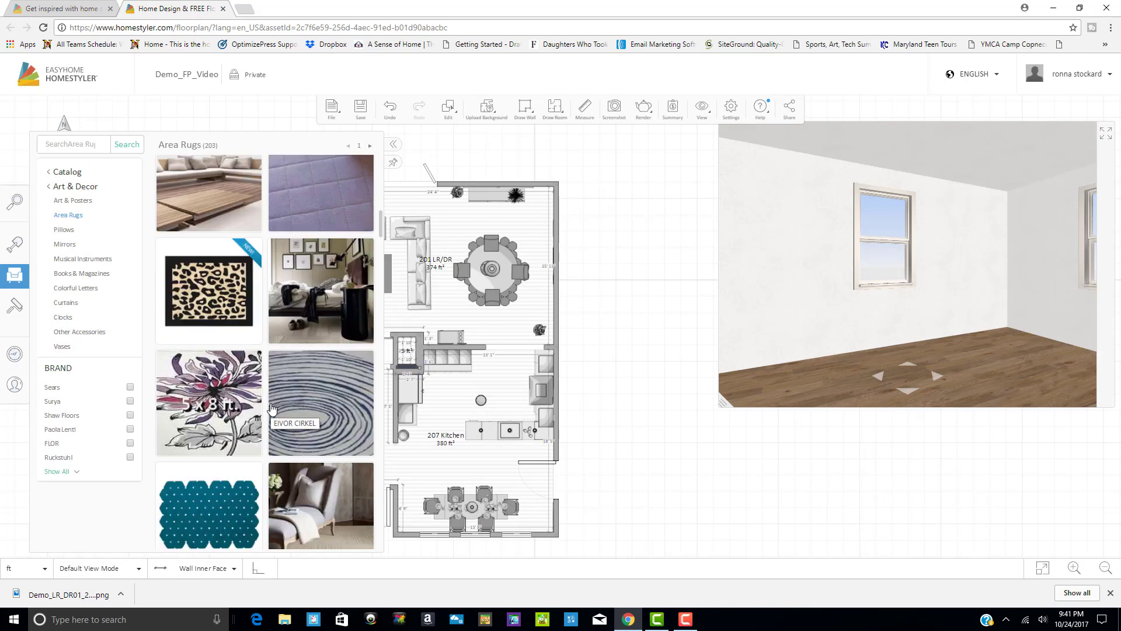
scroll(275, 411, down, 5)
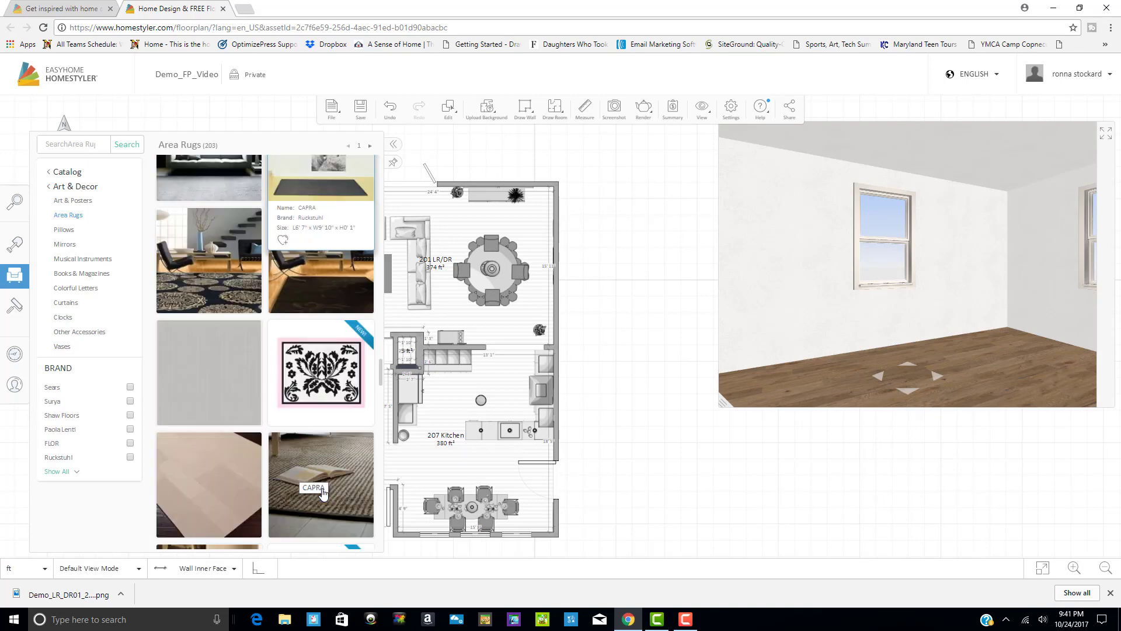
scroll(286, 397, down, 3)
scroll(281, 383, up, 1)
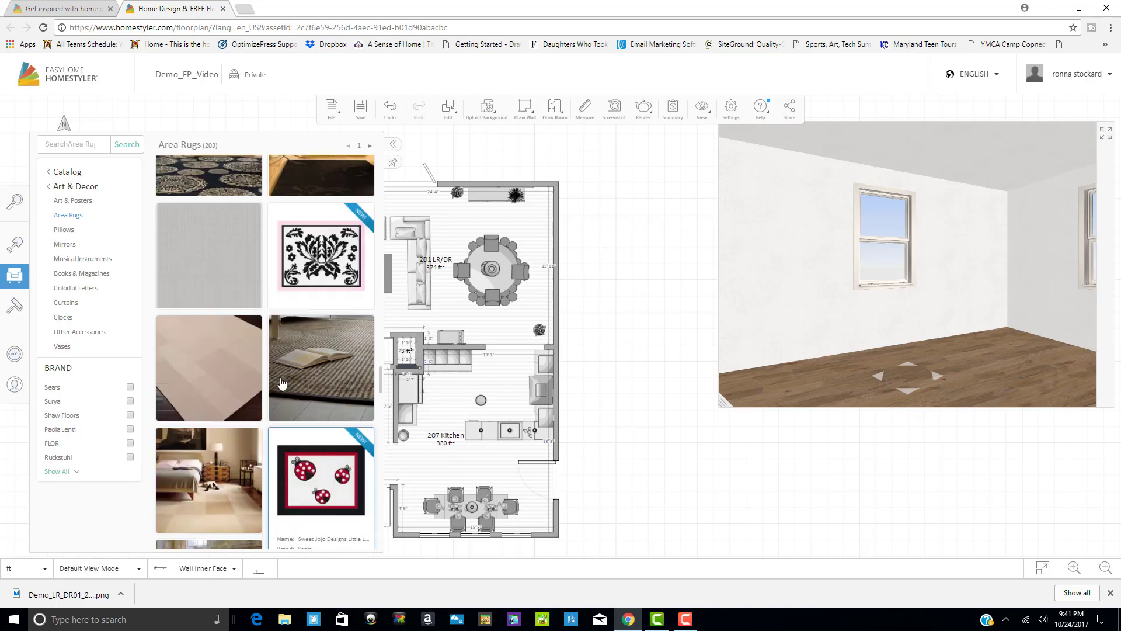
scroll(280, 383, up, 5)
scroll(282, 383, up, 6)
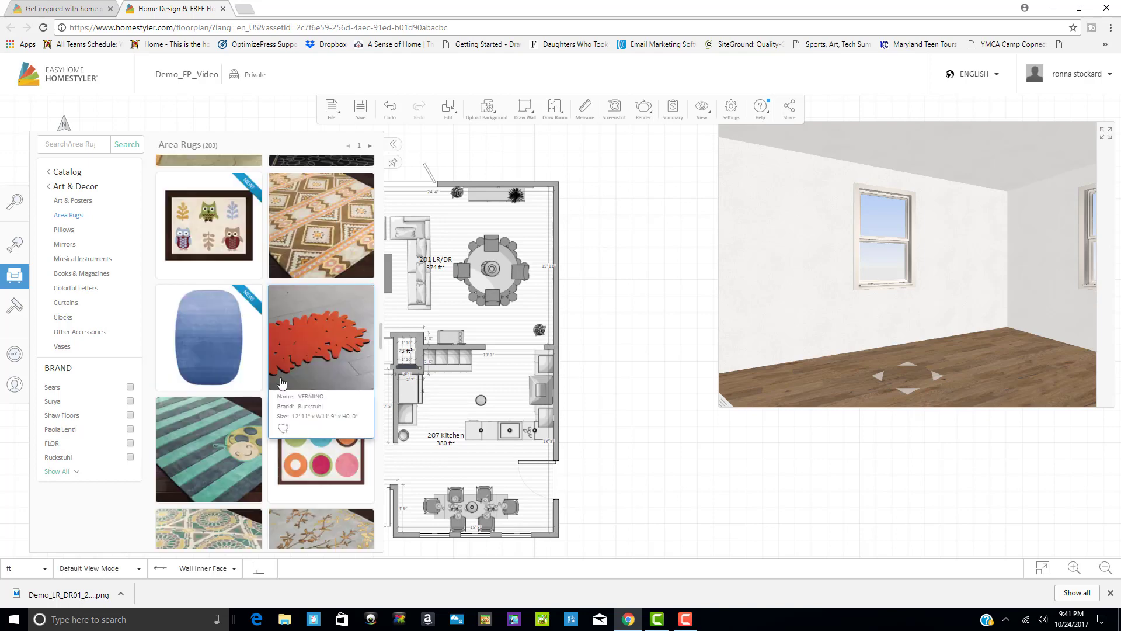
scroll(282, 383, up, 1)
scroll(282, 384, up, 5)
scroll(281, 383, up, 5)
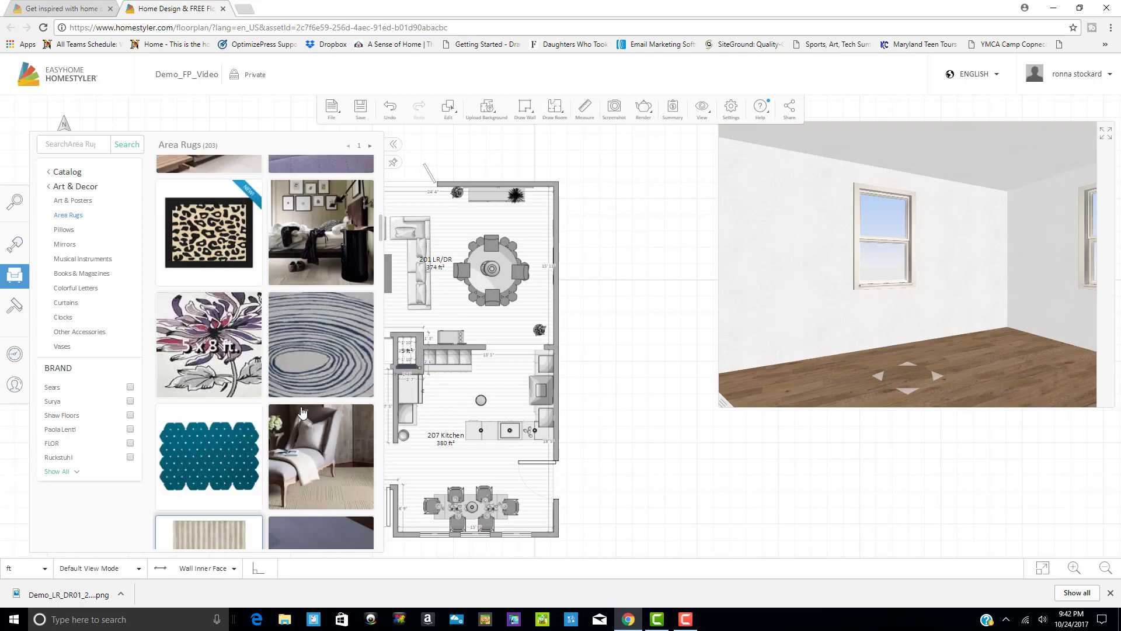
click(196, 363)
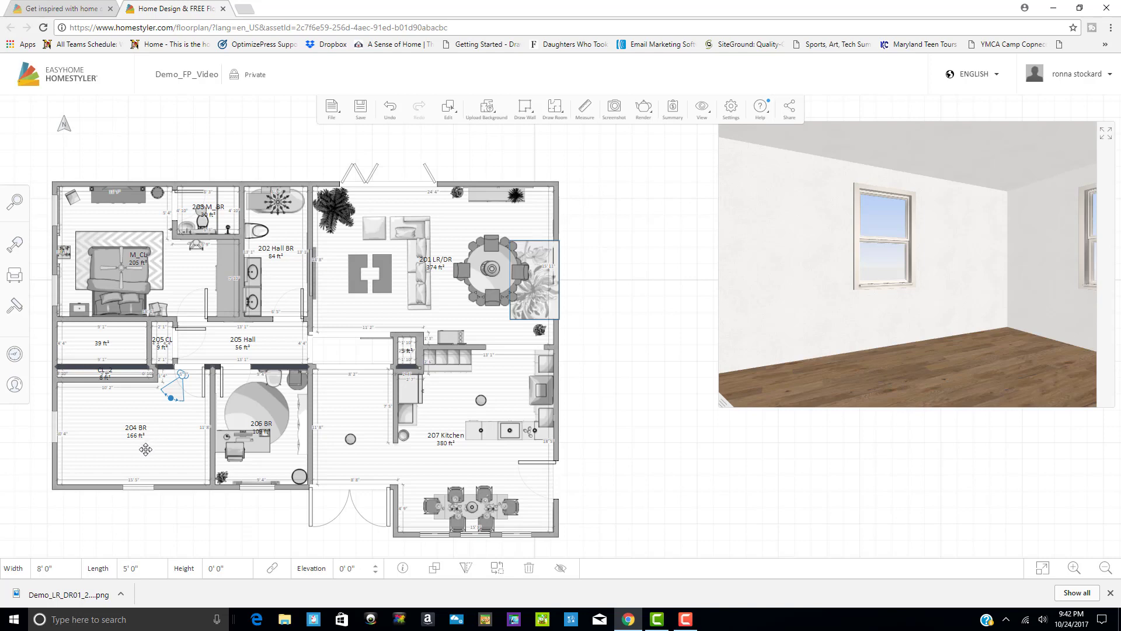
click(164, 436)
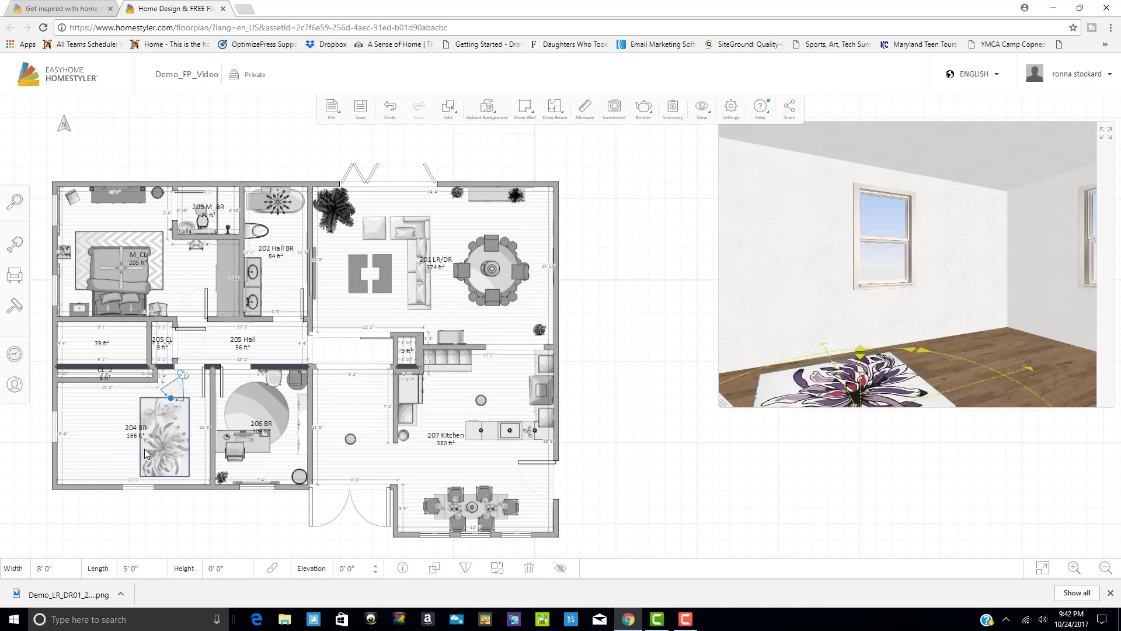
Move the floral rug to the middle of room 204 BR and fine-tune its position.
mouse_move(148, 453)
mouse_down()
mouse_move(126, 442)
mouse_move(133, 437)
mouse_up()
key(Right)
key(Up)
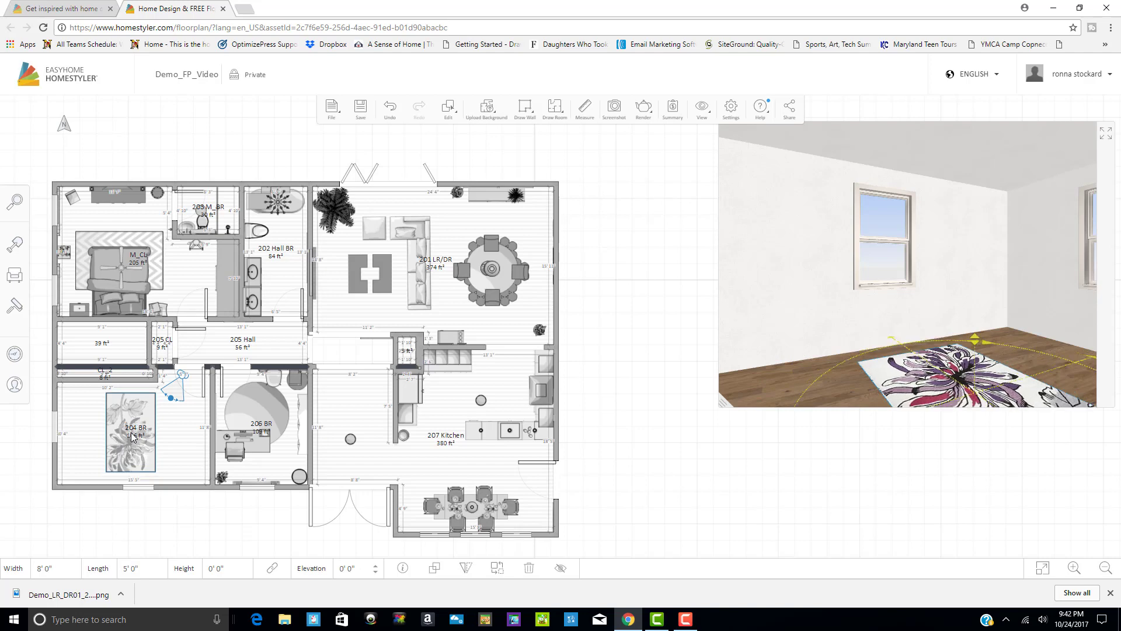
key(Down)
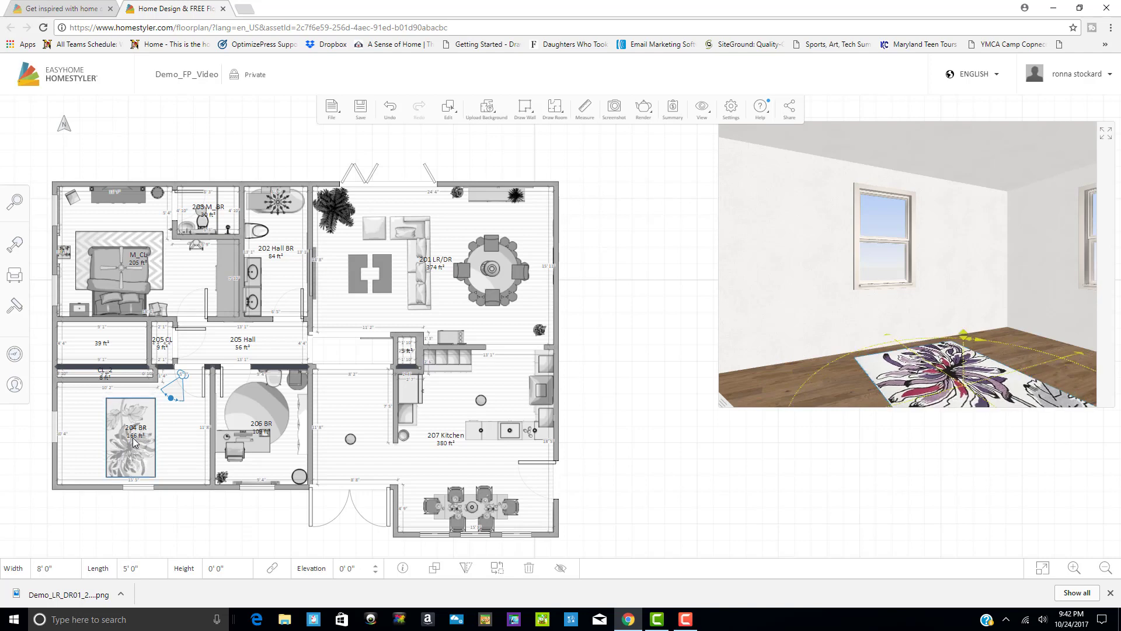
Rotate the floral rug 180 degrees in place and deselect it.
click(144, 403)
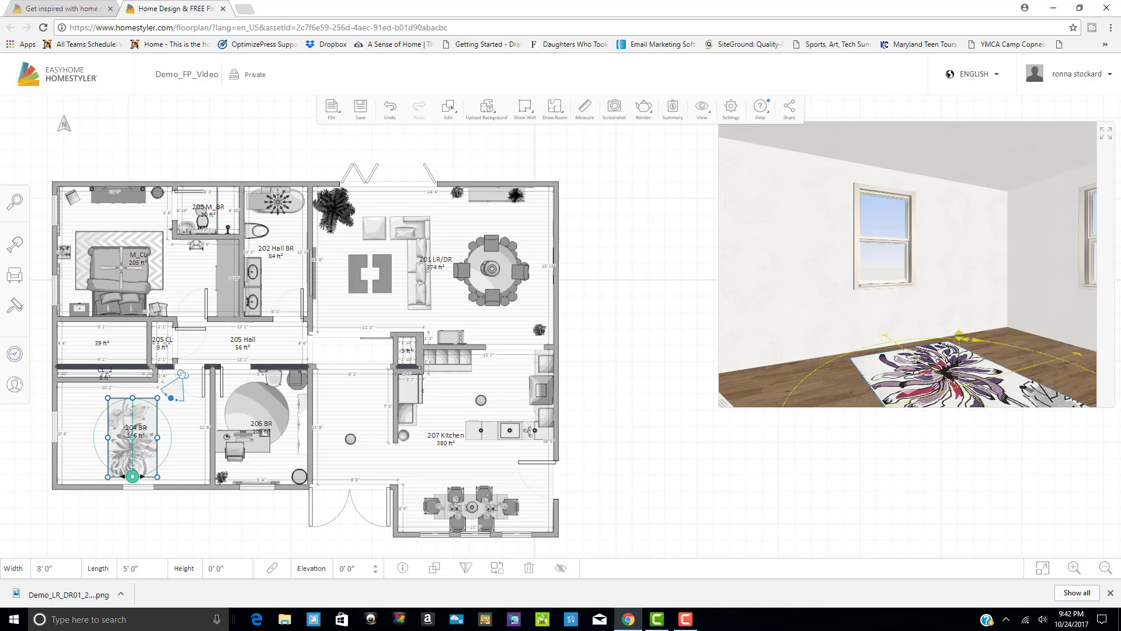
drag(133, 477, 132, 397)
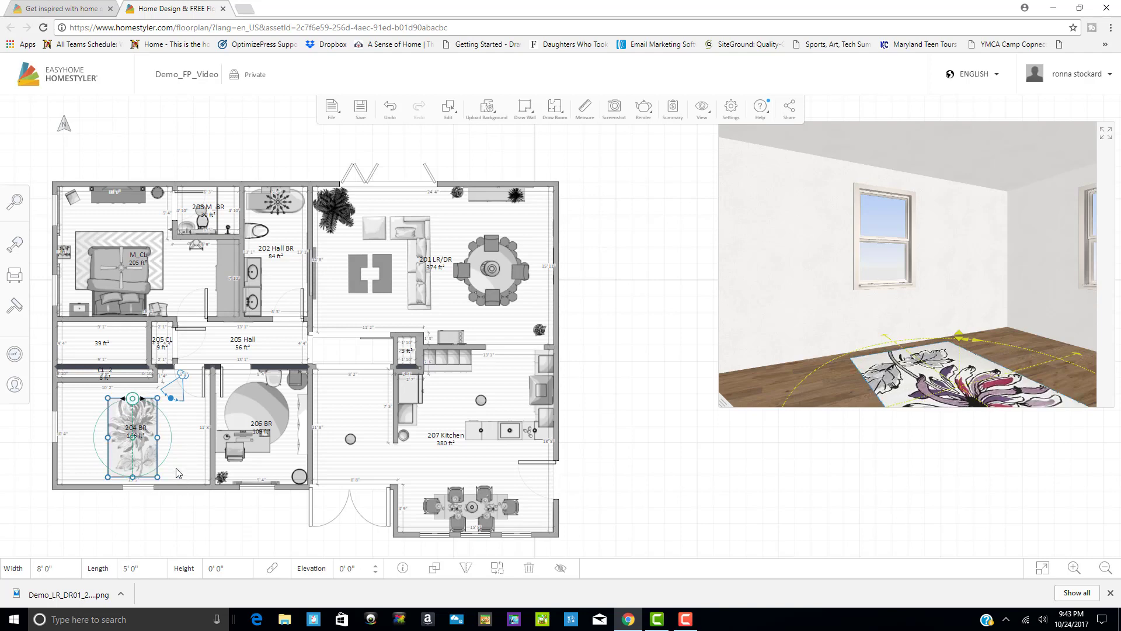
click(172, 537)
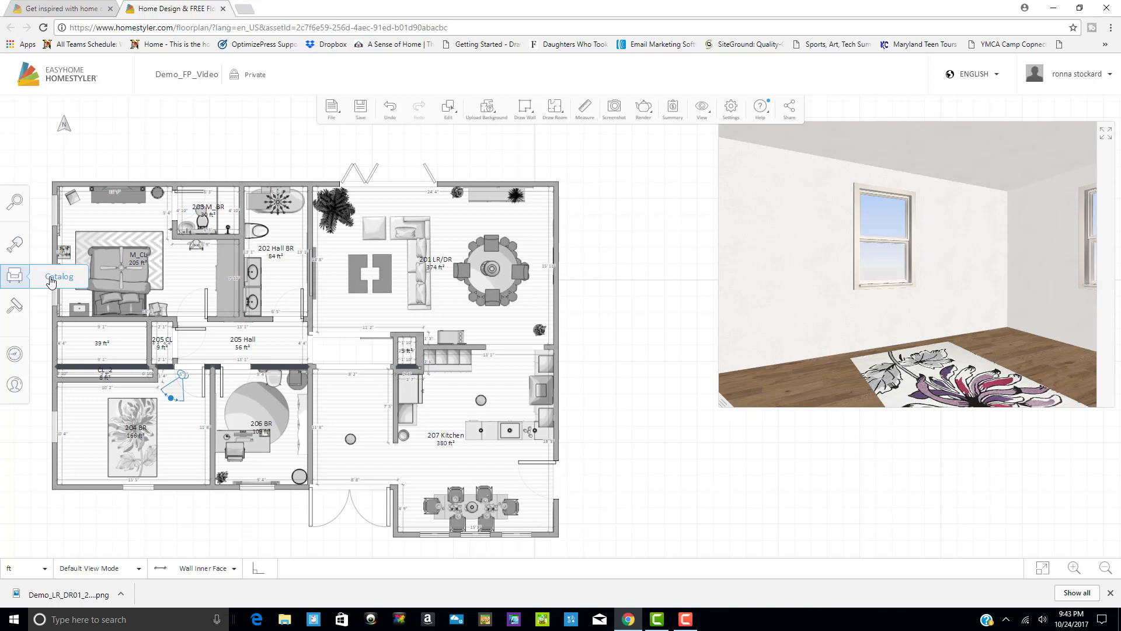
Open the Beds category in the Bedroom section of the furnishings catalog.
click(50, 282)
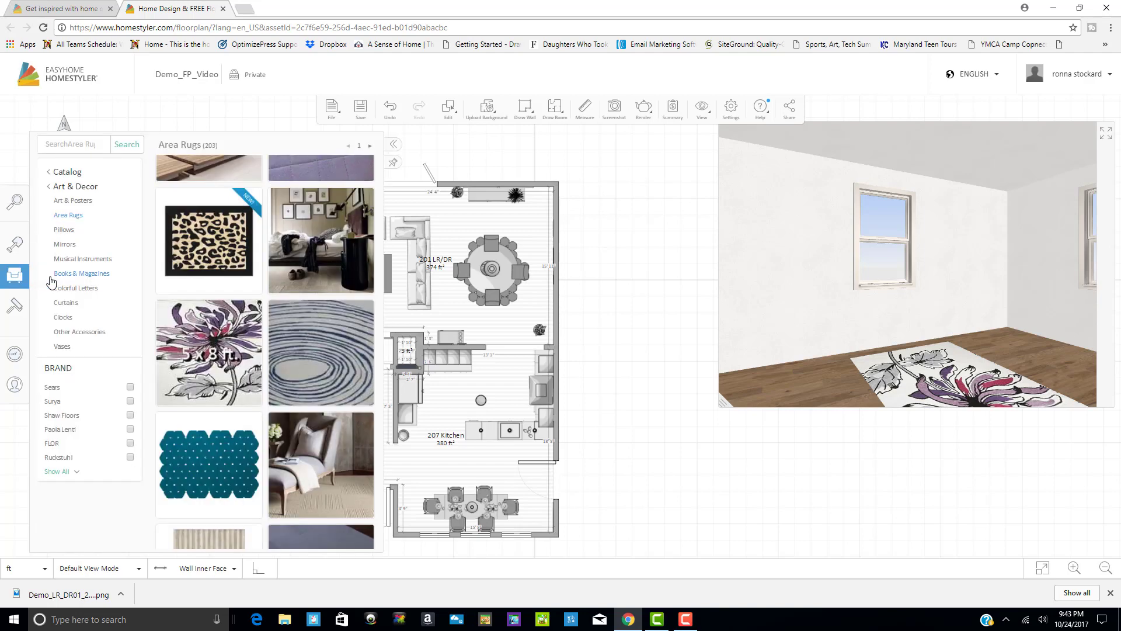
click(67, 173)
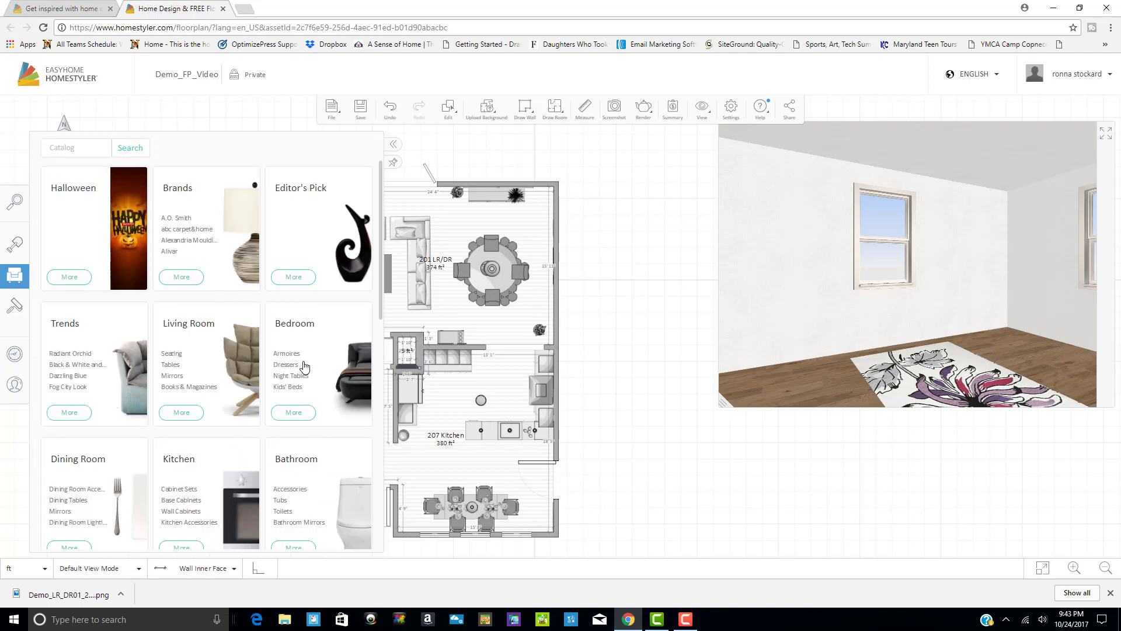
click(294, 412)
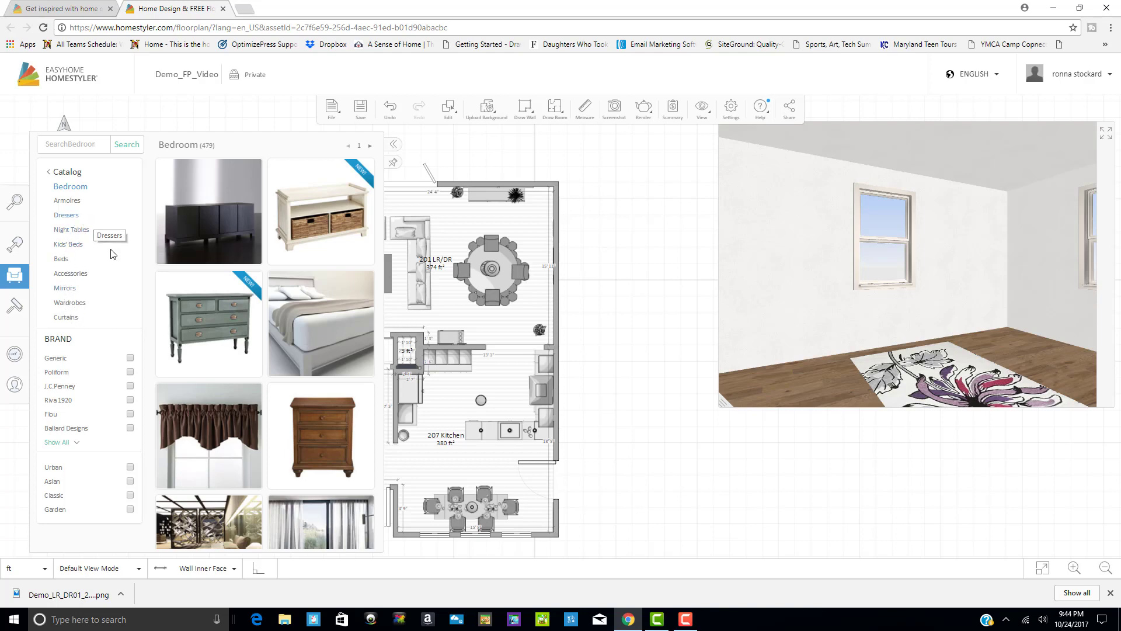
click(60, 259)
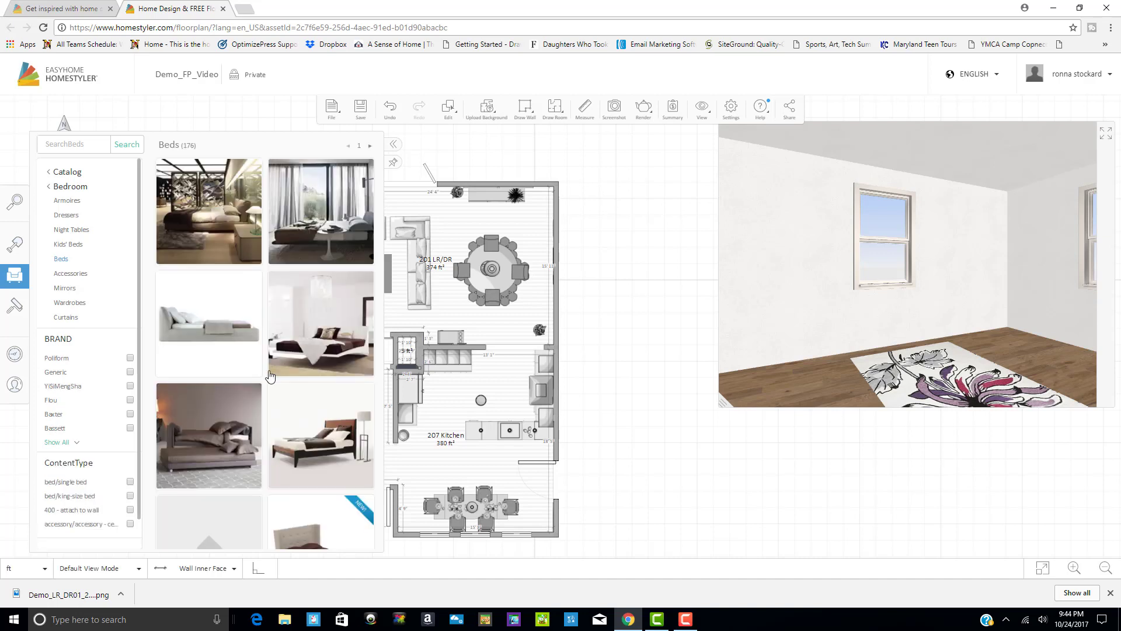
Browse the Beds category and search it for "queen louis".
scroll(222, 251, down, 2)
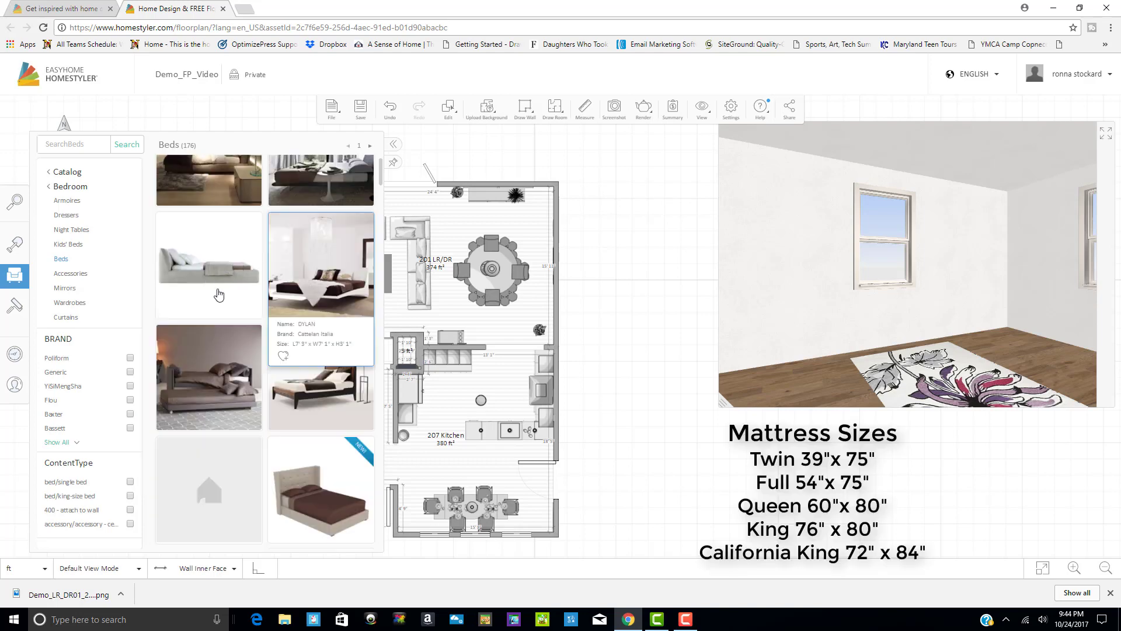
scroll(219, 295, down, 1)
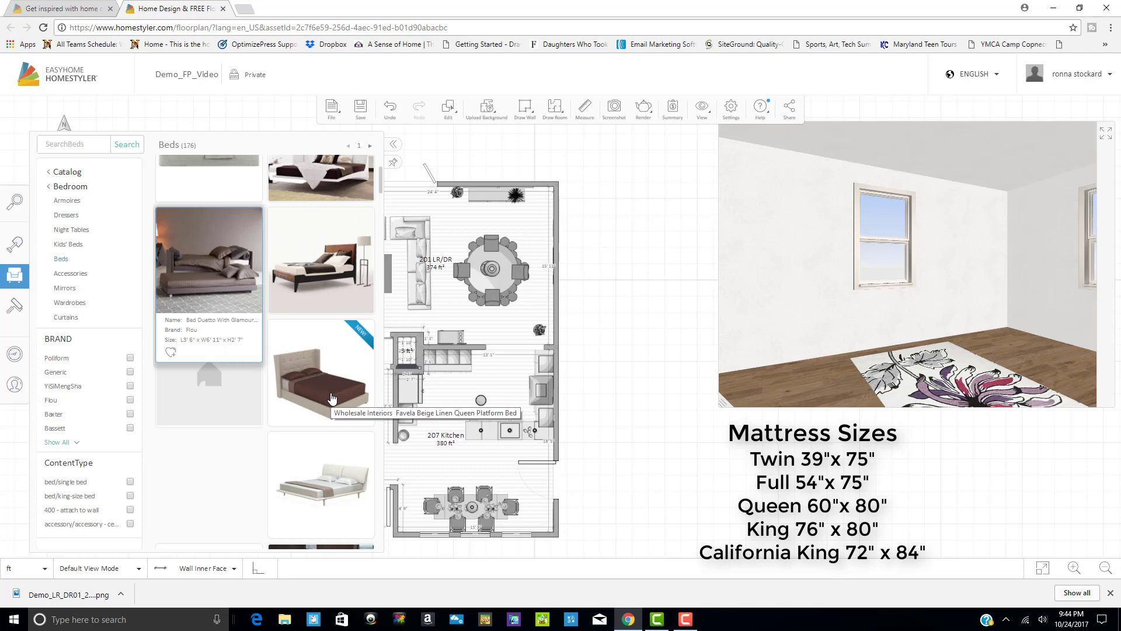
scroll(224, 476, down, 3)
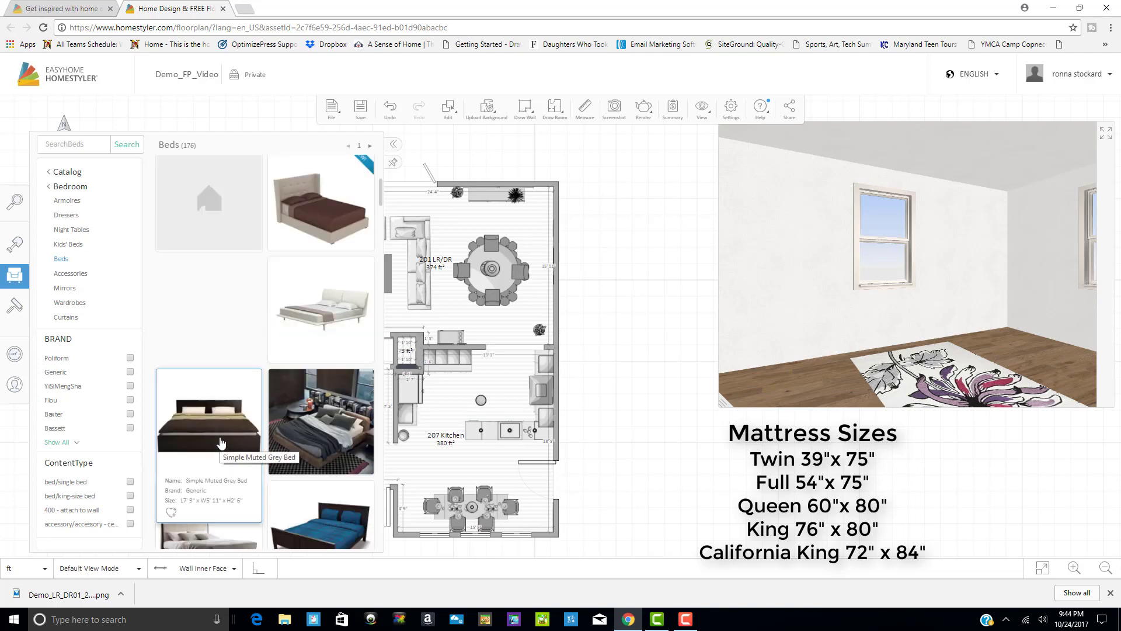
scroll(213, 443, down, 3)
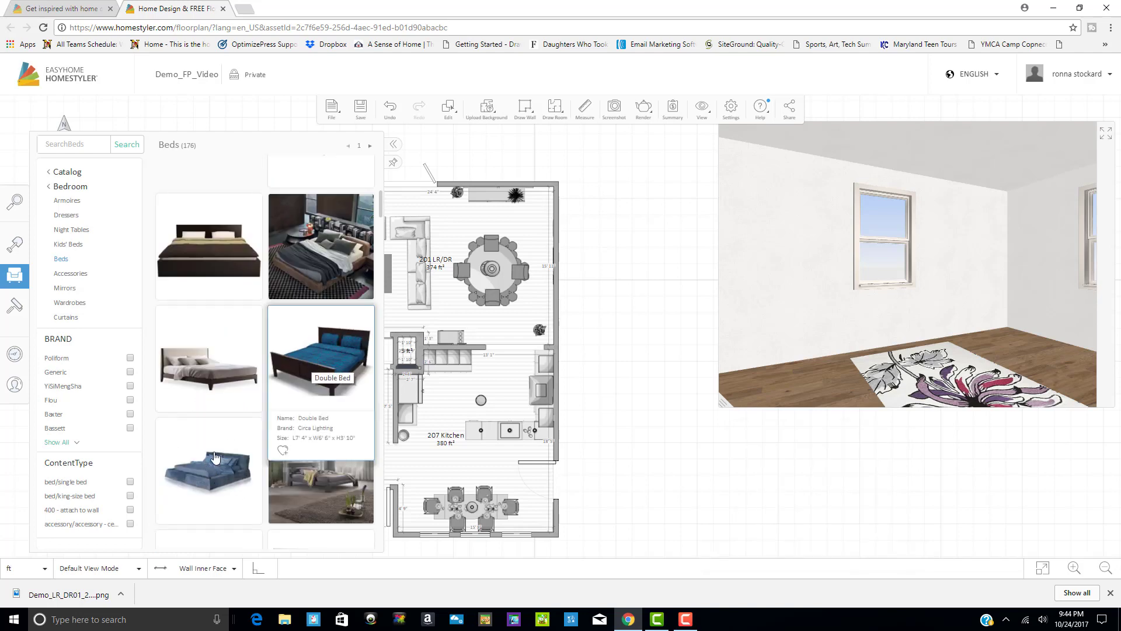
click(47, 144)
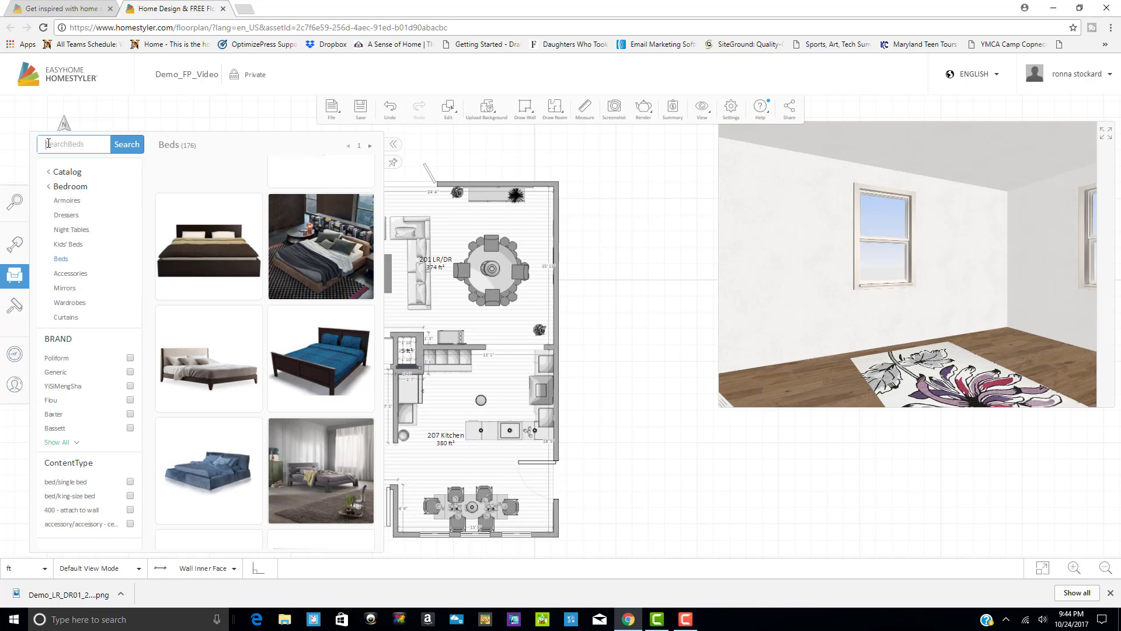
text(c)
click(134, 154)
click(129, 146)
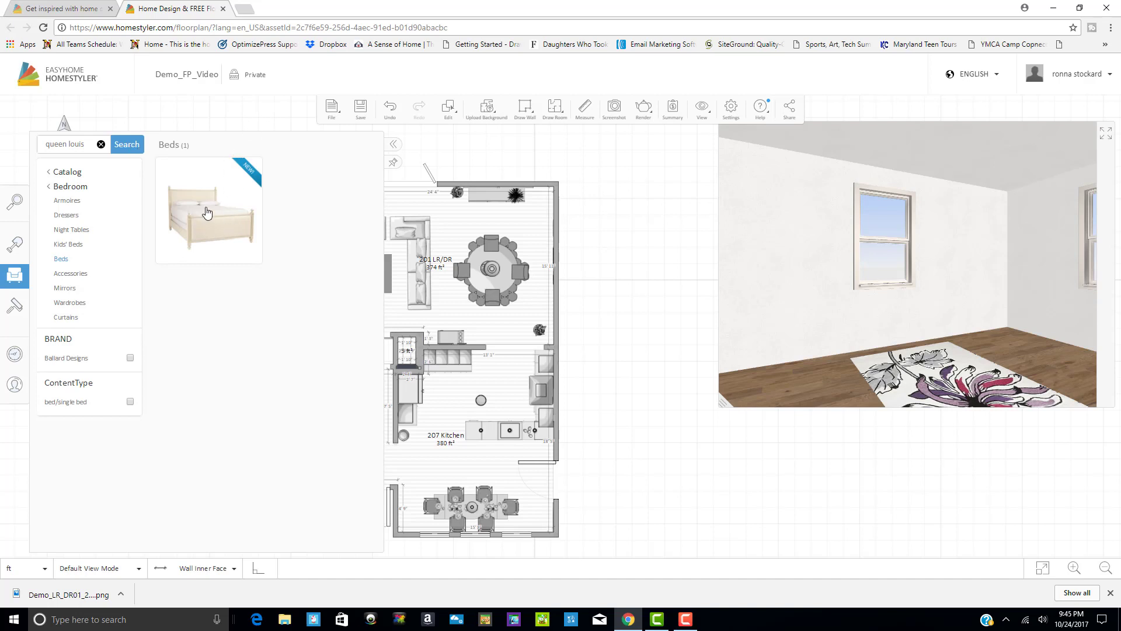
Place the Queen Louis Upholstered bed by Ballard Designs in room 204 BR, along the wall shared with 206 BR.
mouse_move(245, 171)
mouse_move(210, 211)
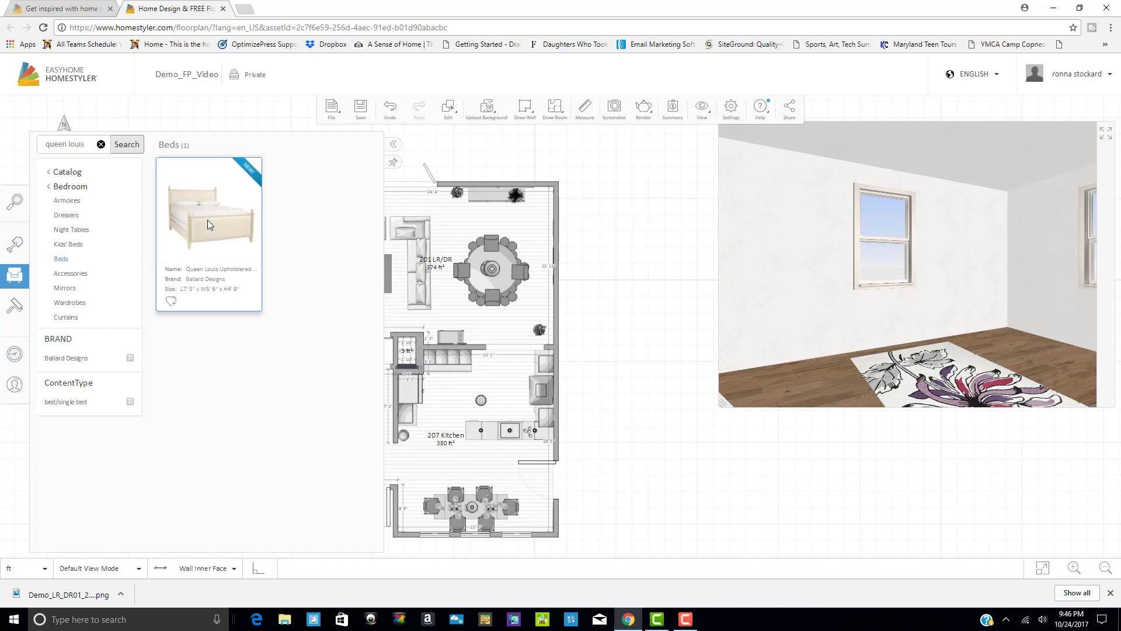
click(208, 220)
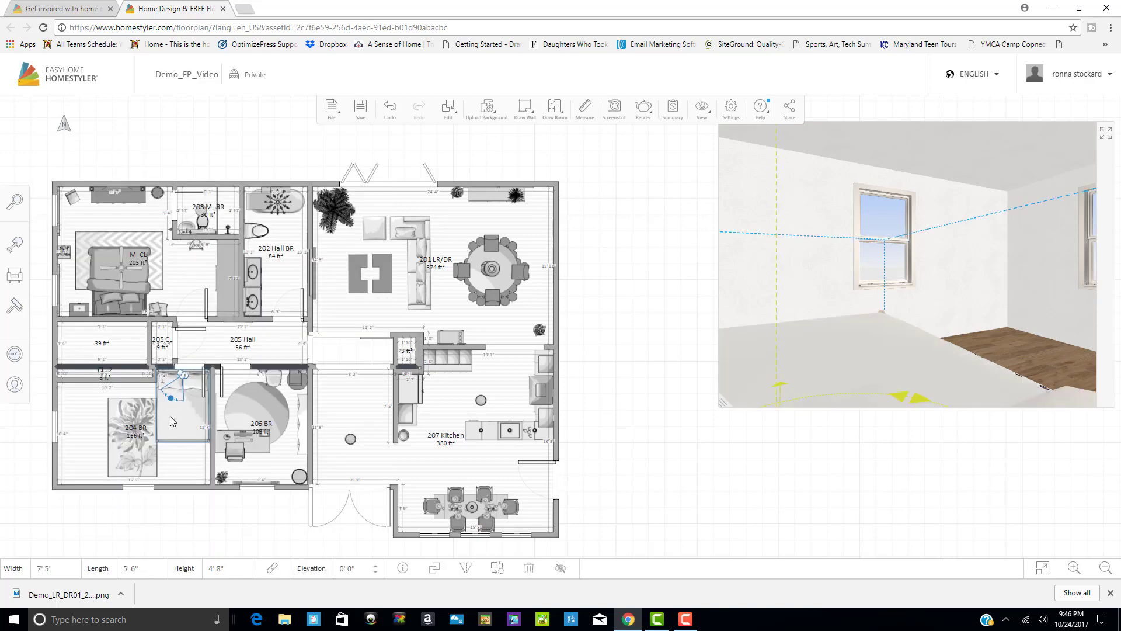
click(177, 432)
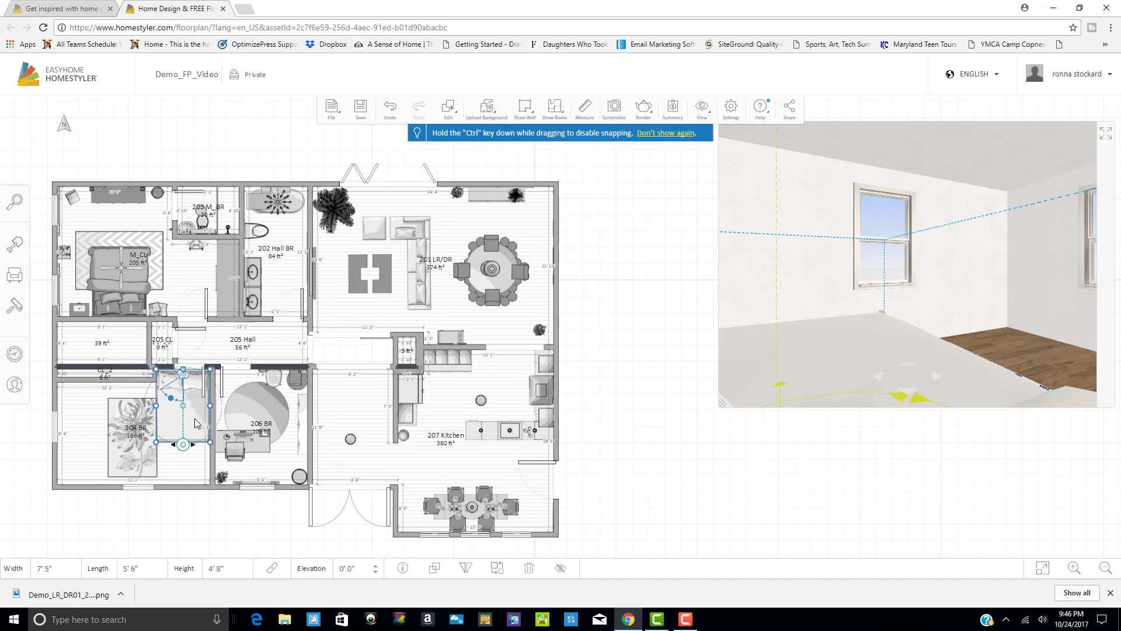
drag(176, 423, 174, 452)
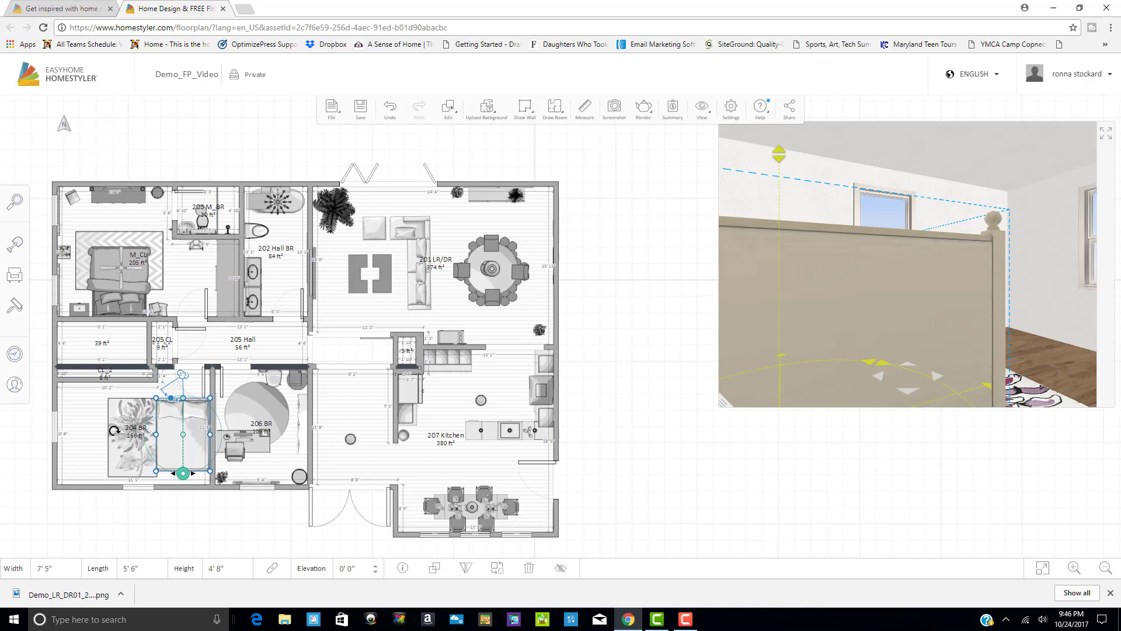
Rotate the bed 90 degrees, set its headboard against the wall shared with 206 BR, and deselect it.
drag(109, 423, 182, 443)
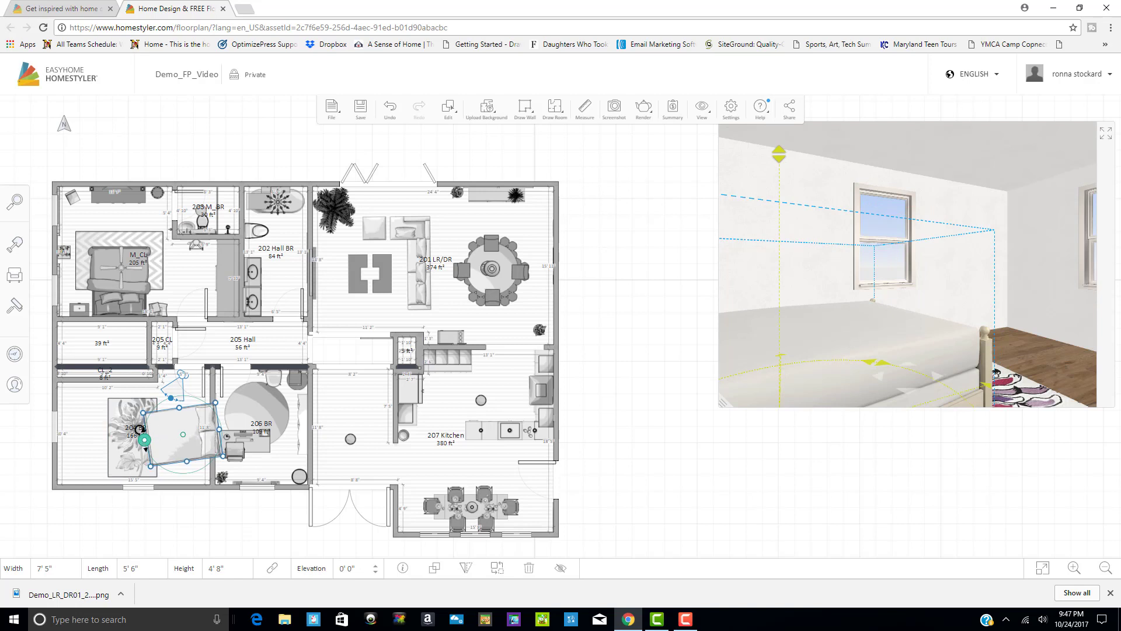
drag(140, 429, 176, 438)
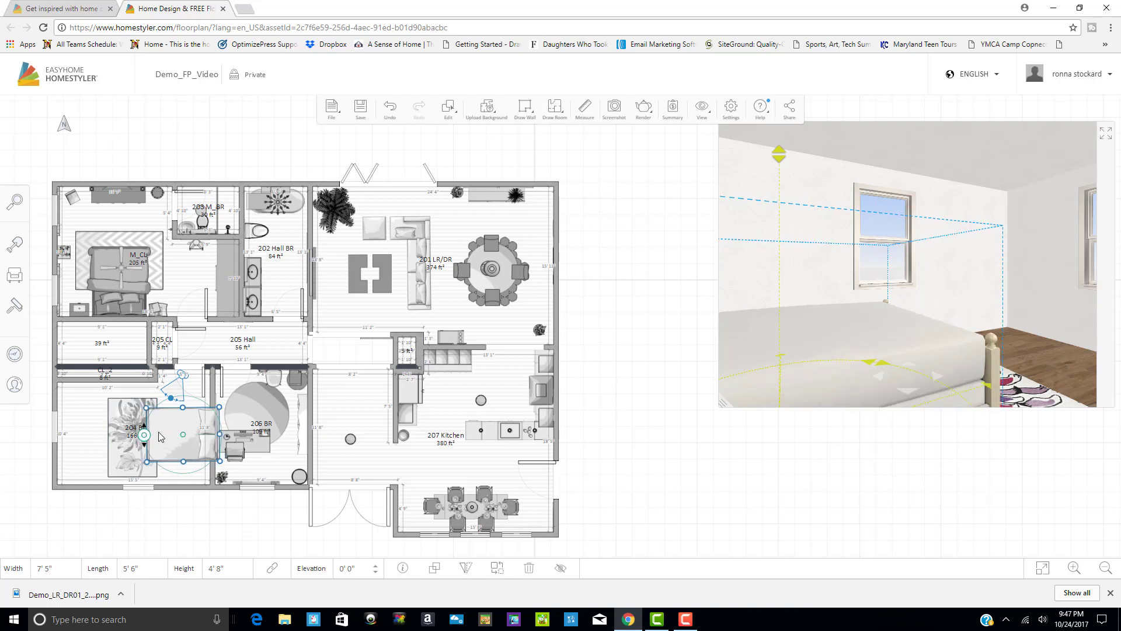
drag(155, 431, 177, 439)
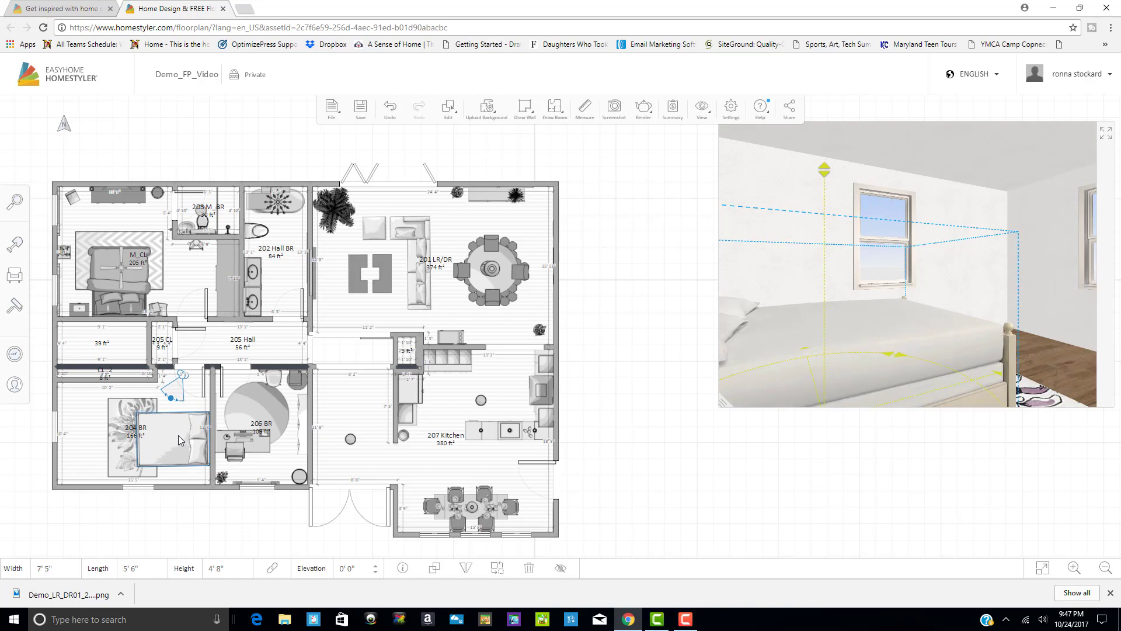
drag(178, 435, 178, 434)
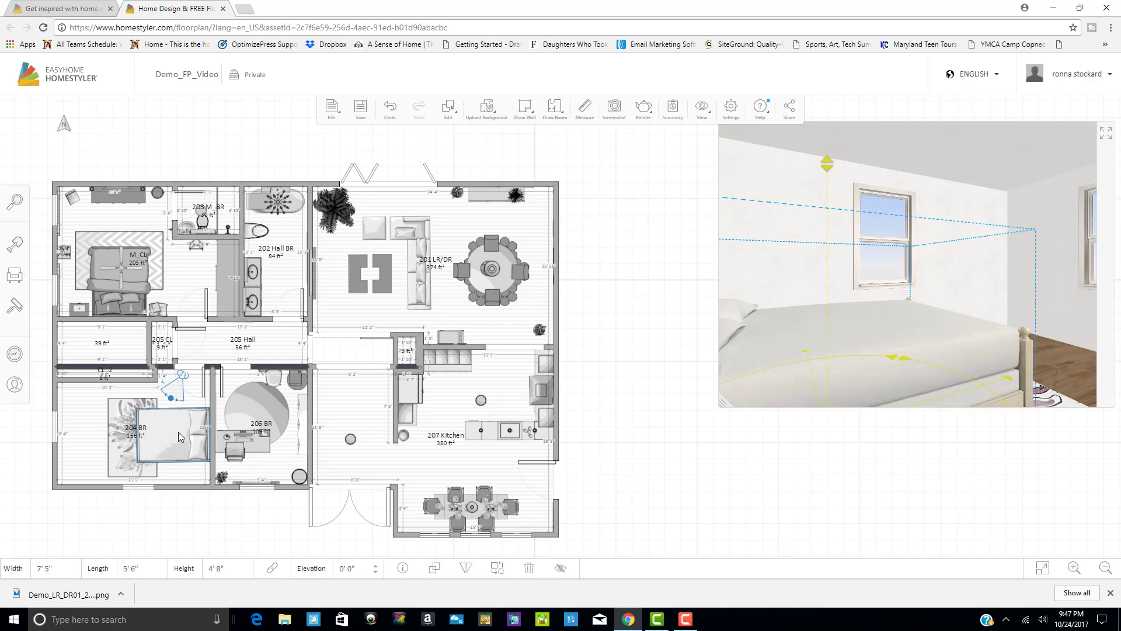
click(201, 453)
click(203, 476)
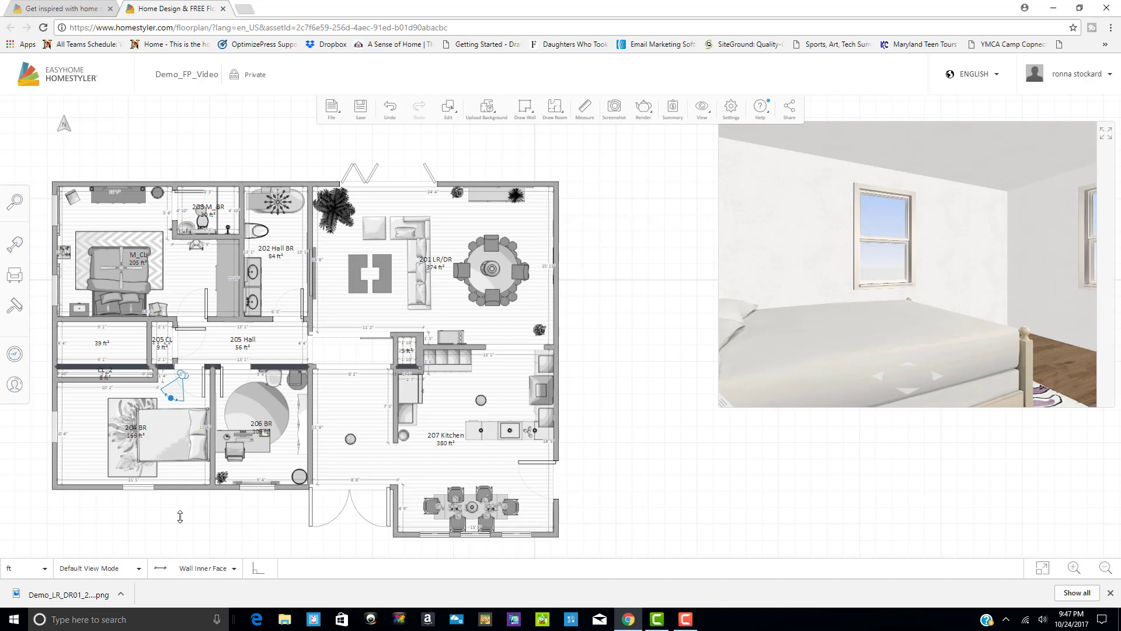
Shift the floral rug slightly toward the bed so it lies farther under the foot end, and deselect it.
click(117, 454)
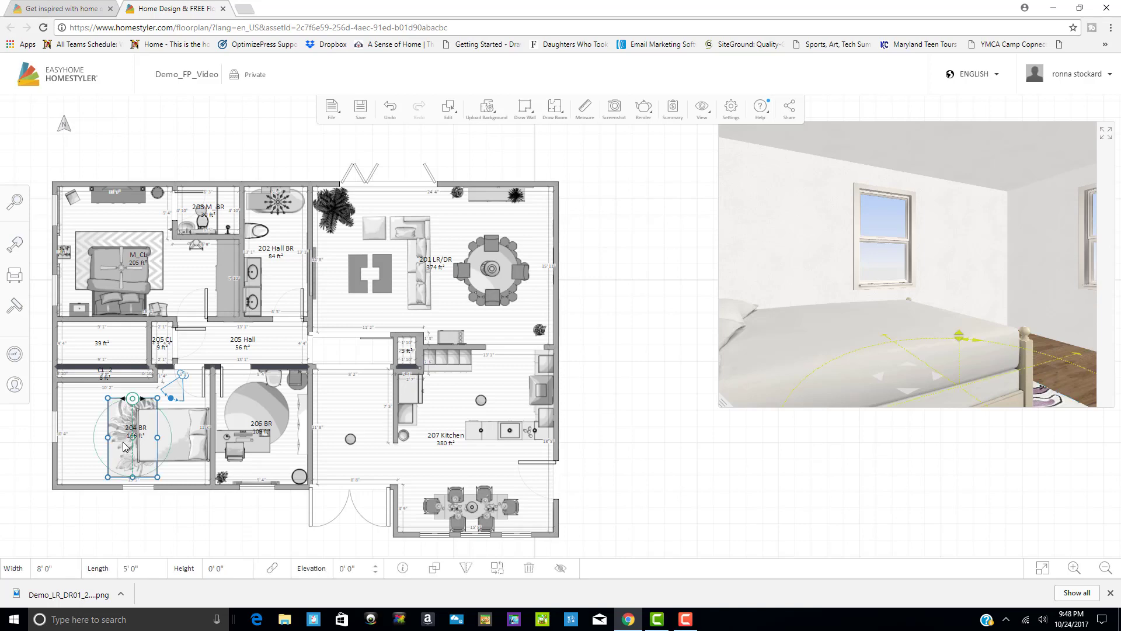
drag(124, 446, 120, 457)
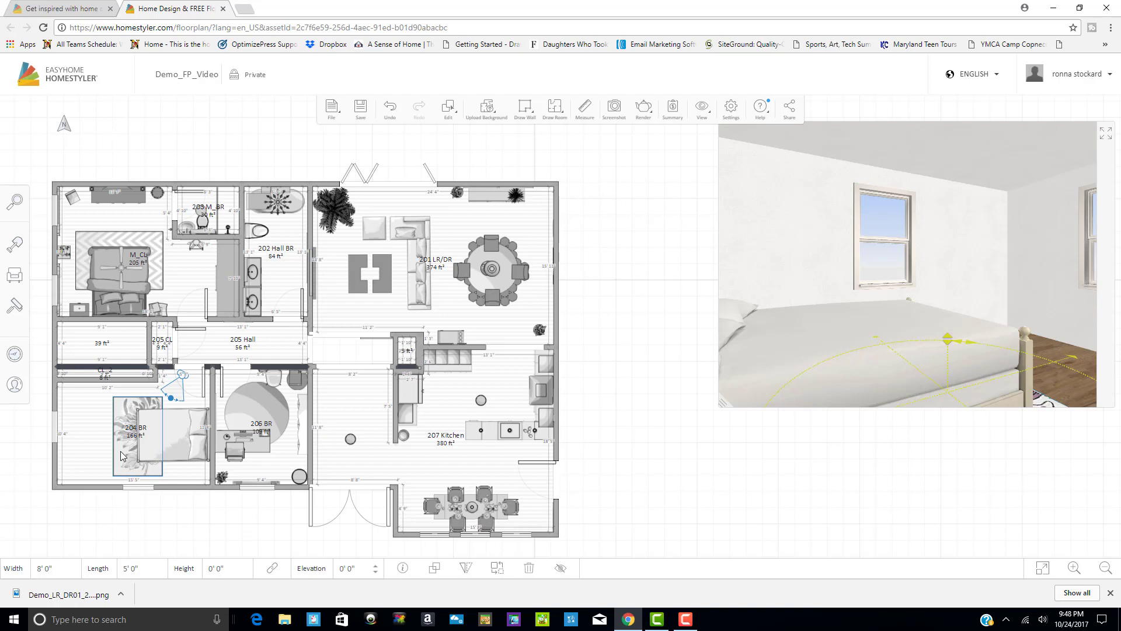
click(130, 453)
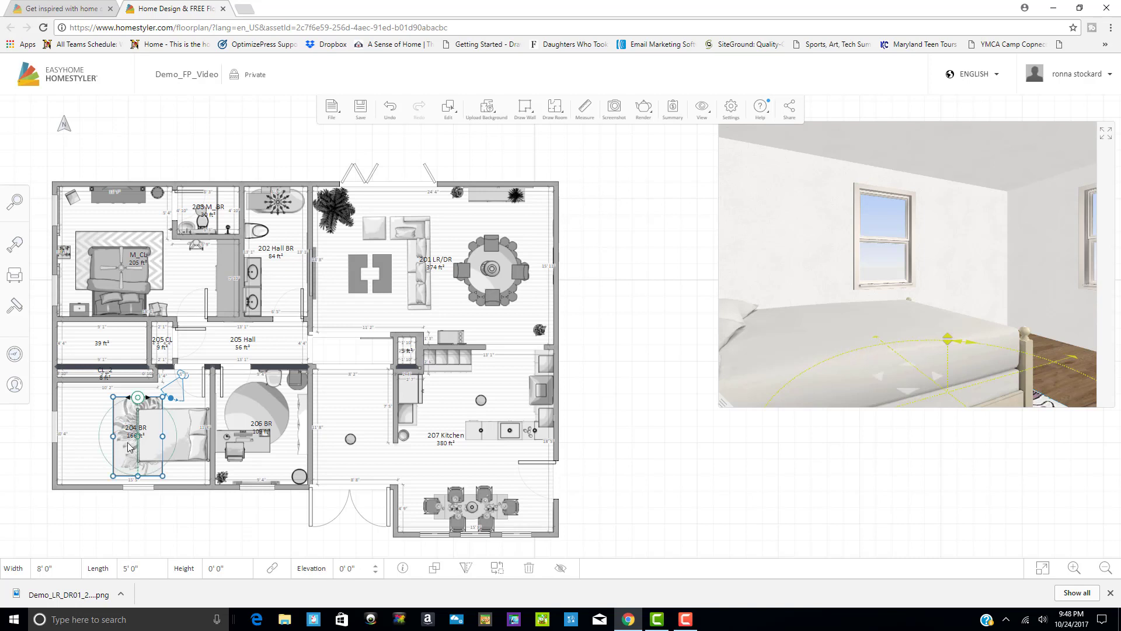
click(231, 528)
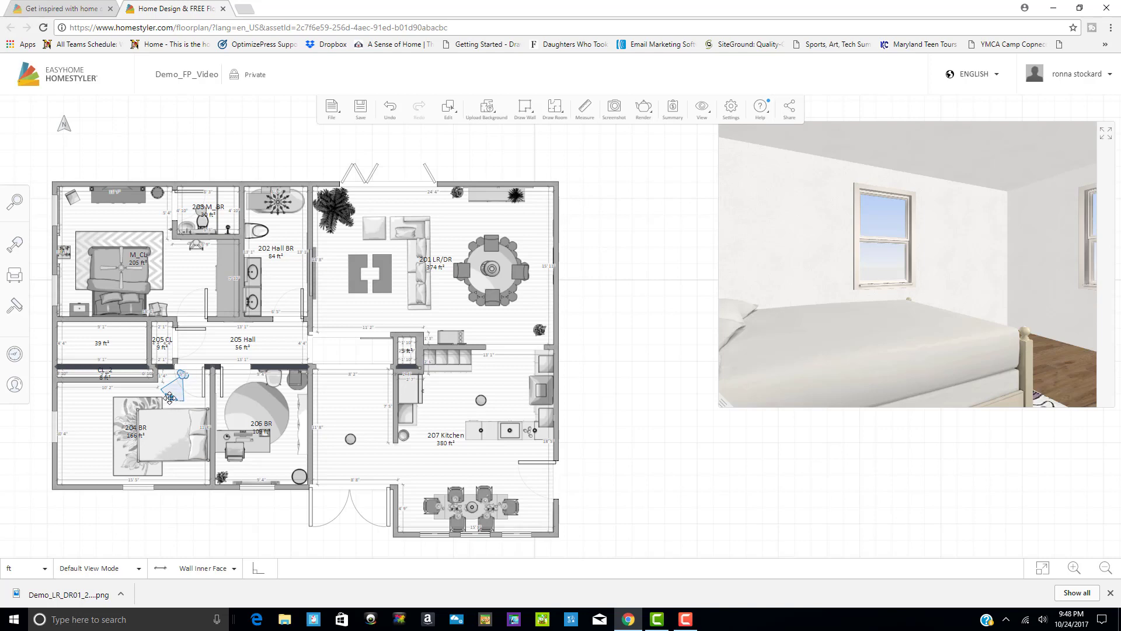
Enlarge the 3D view to examine the bed and rug in room 204 BR, then return to the floor plan.
click(1103, 135)
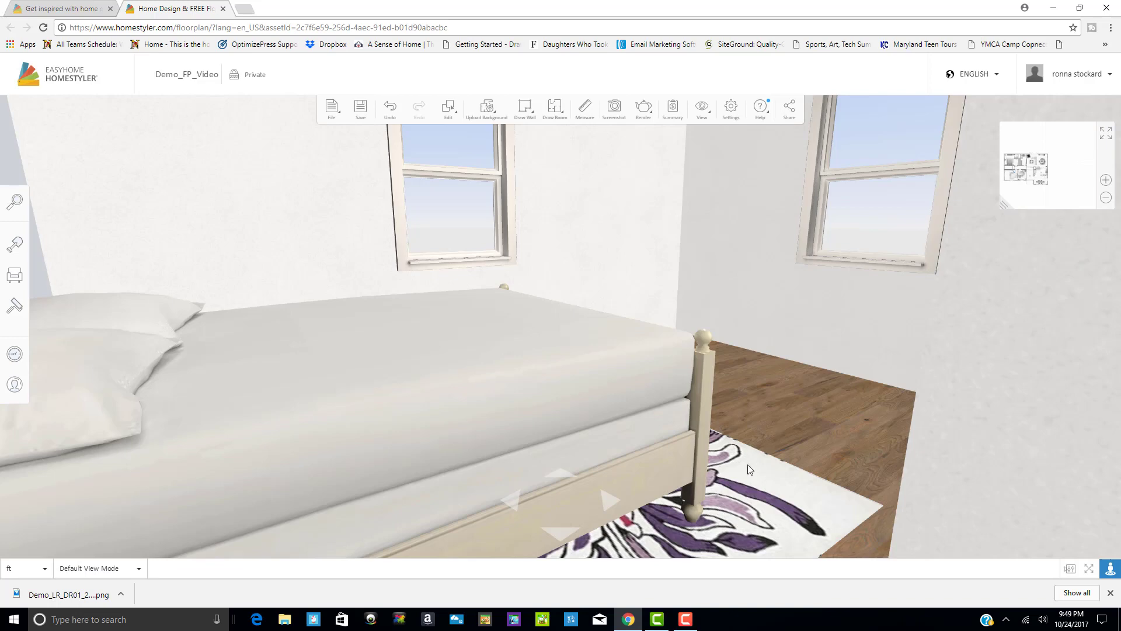
scroll(751, 471, up, 2)
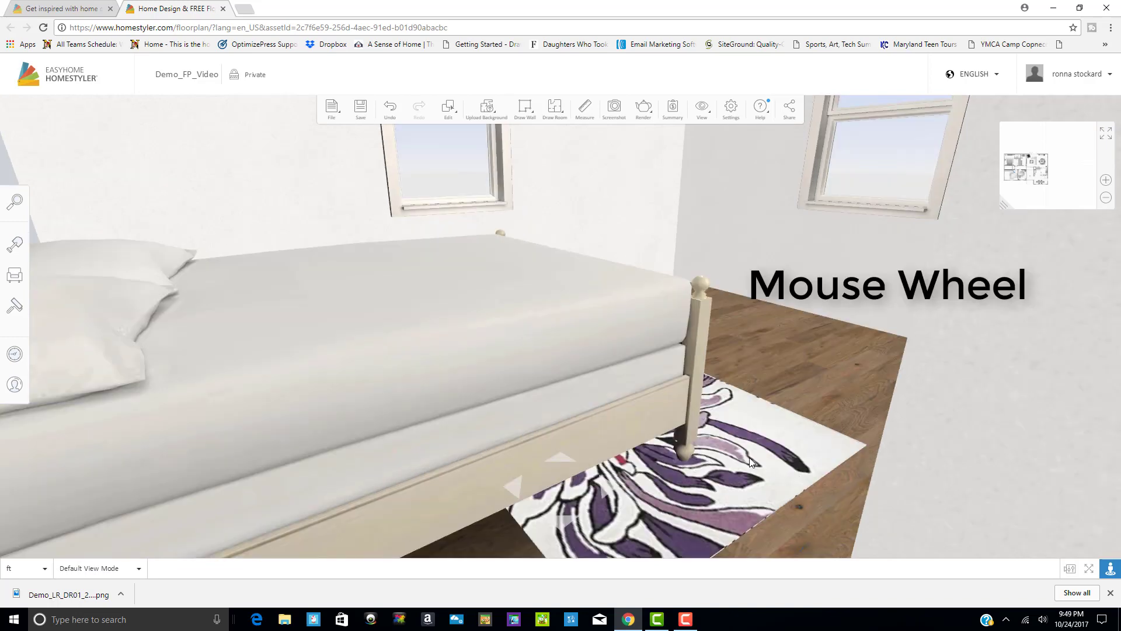
scroll(749, 459, up, 2)
scroll(748, 458, down, 2)
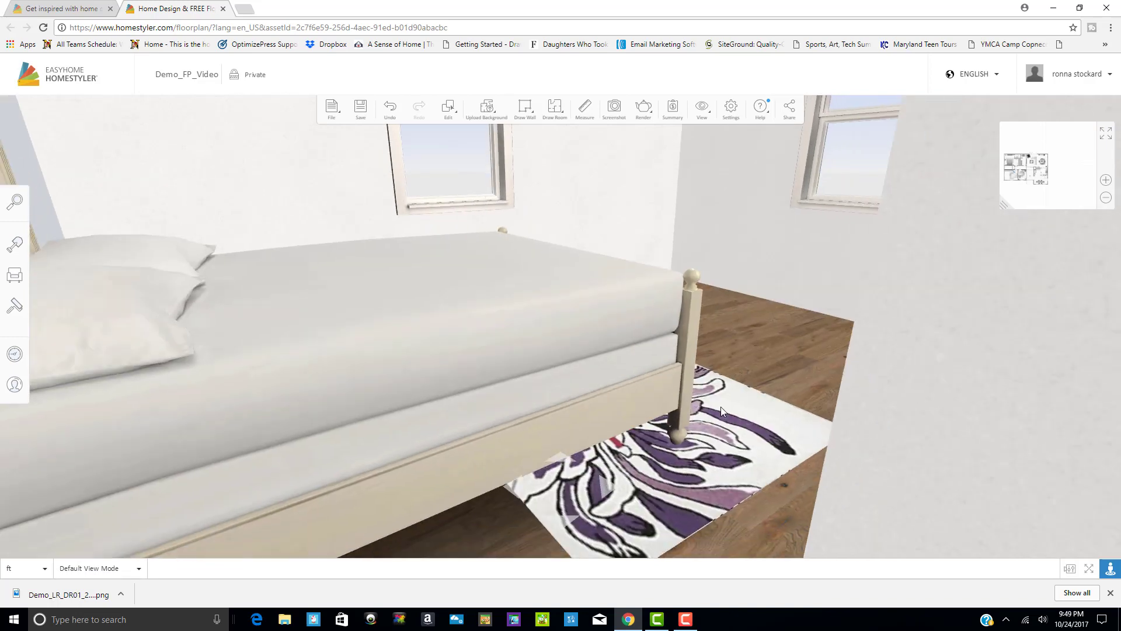
drag(735, 495, 573, 454)
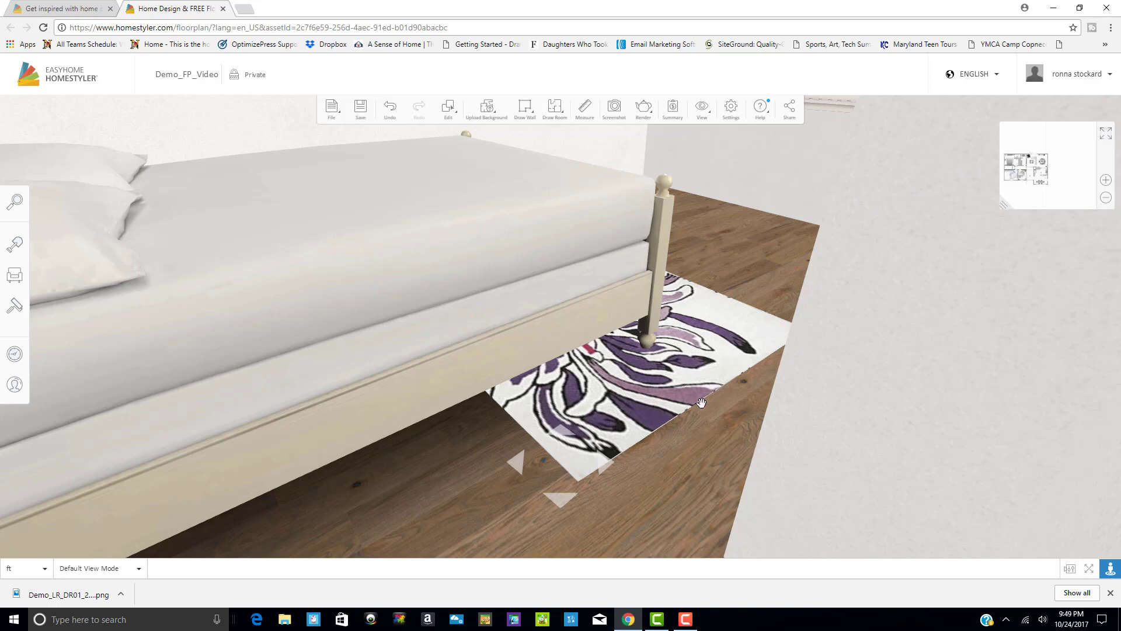
click(1106, 134)
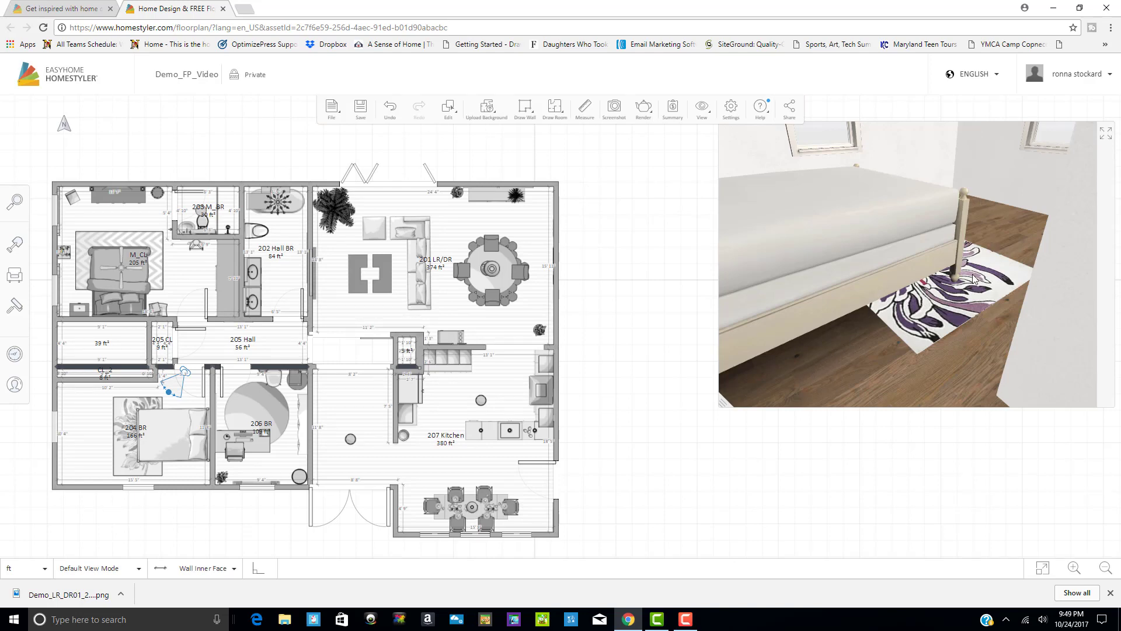
scroll(959, 316, down, 5)
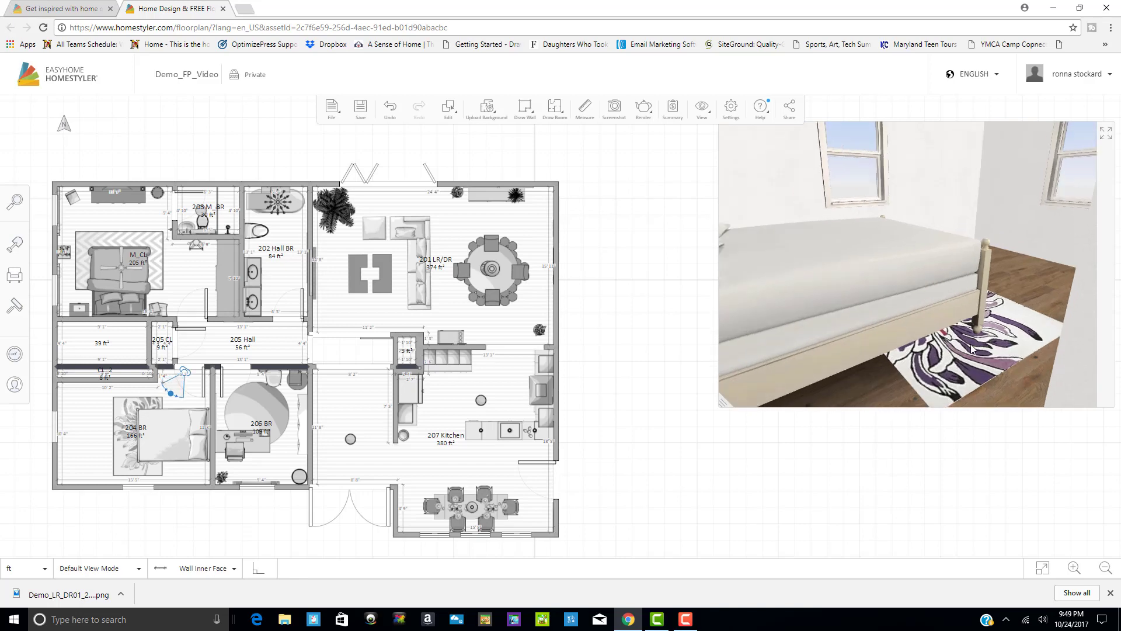
scroll(971, 349, down, 2)
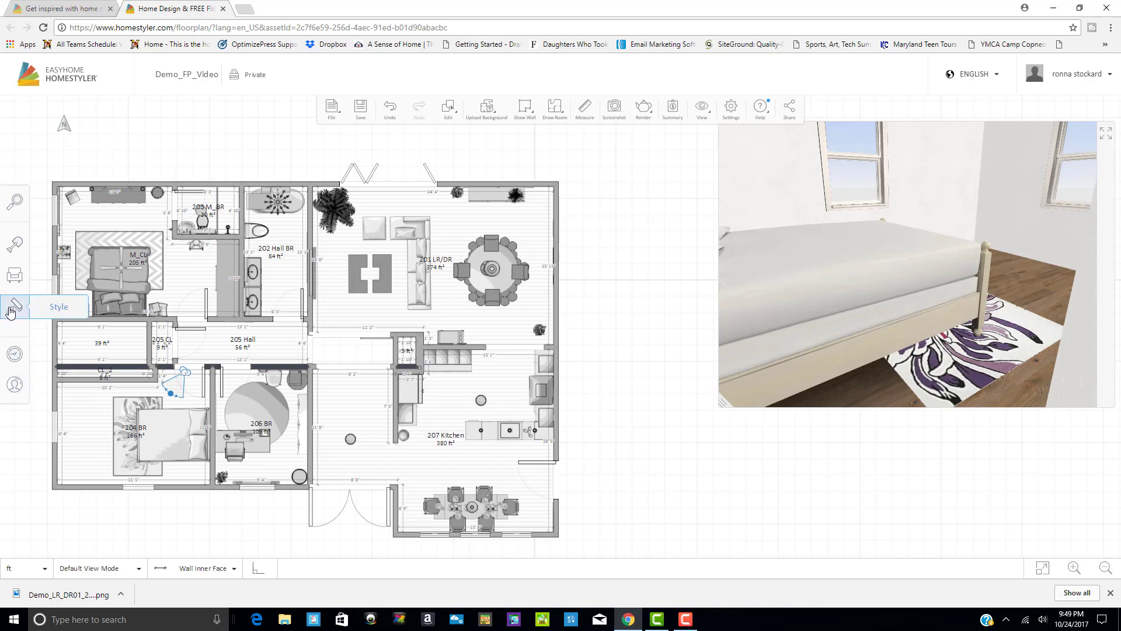
Paint the window wall alongside the bed in room 204 BR with purple-grey color 10033.
click(55, 313)
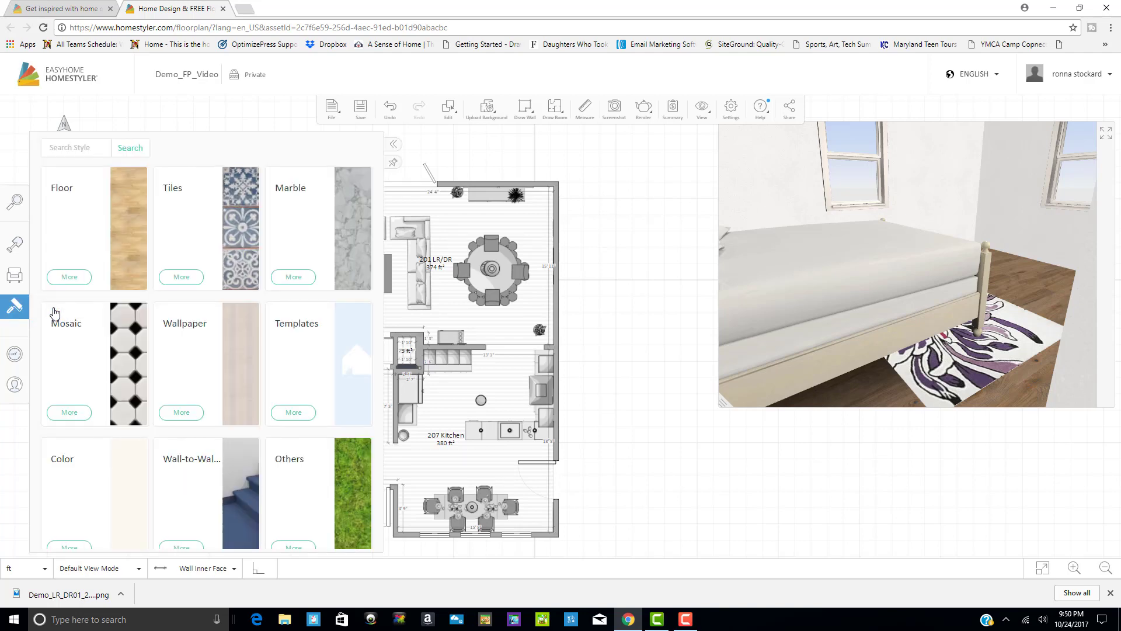
scroll(70, 409, down, 1)
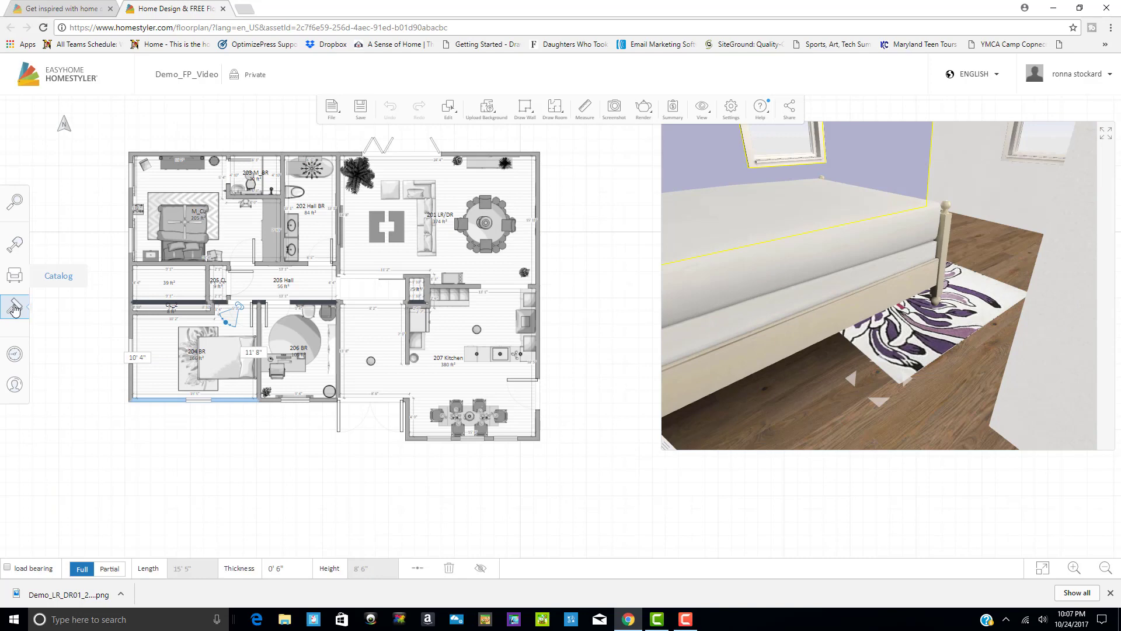
click(15, 307)
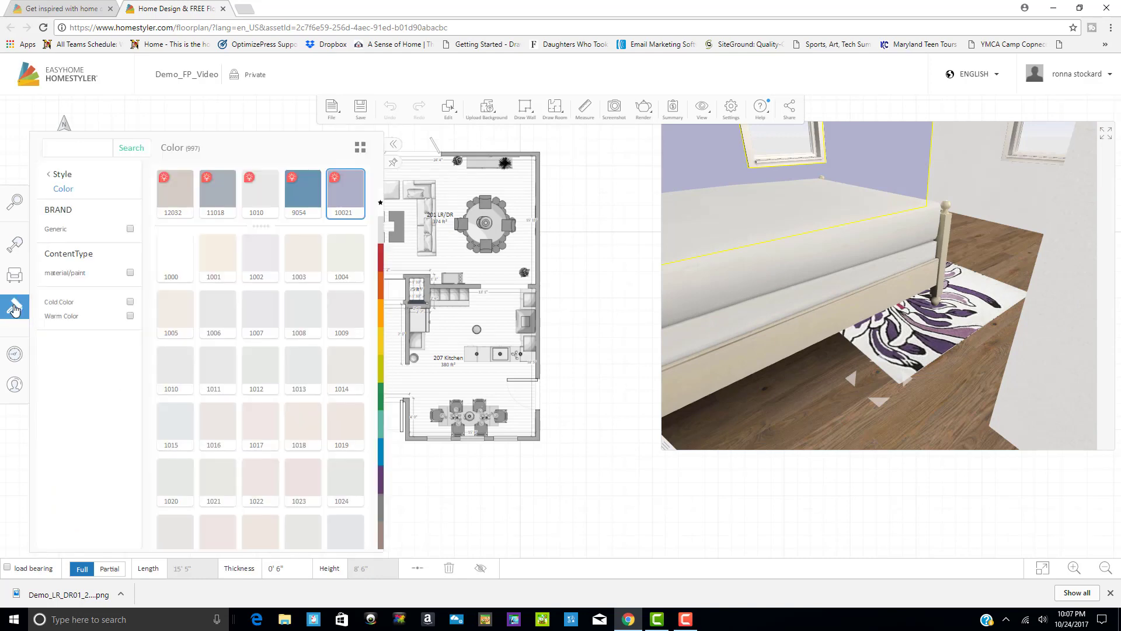
click(353, 196)
click(201, 262)
click(380, 481)
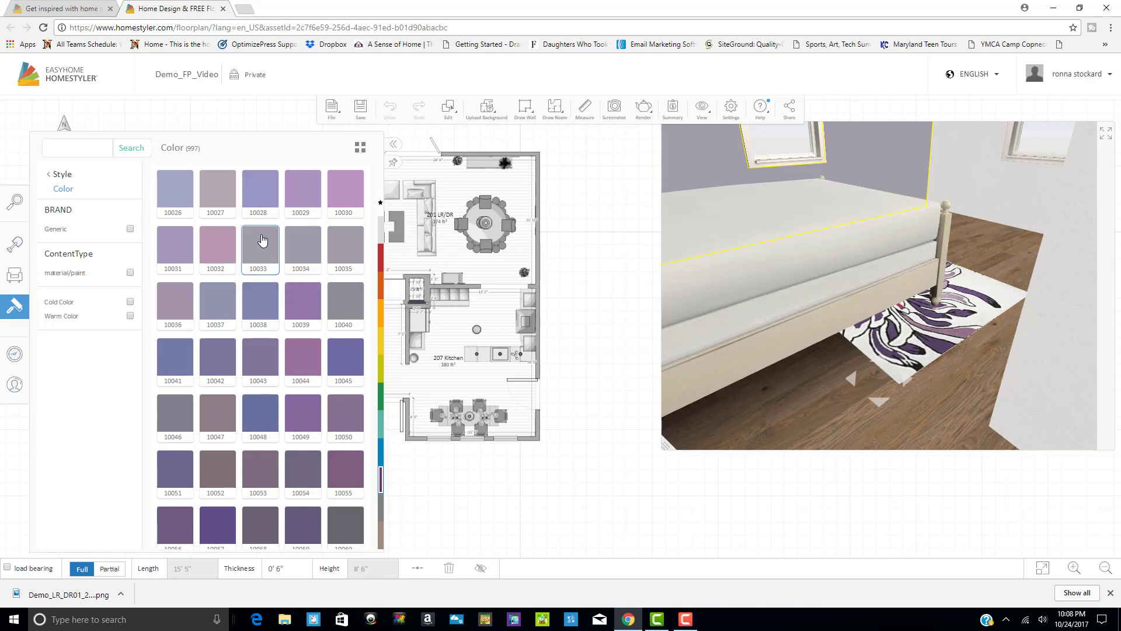
click(261, 245)
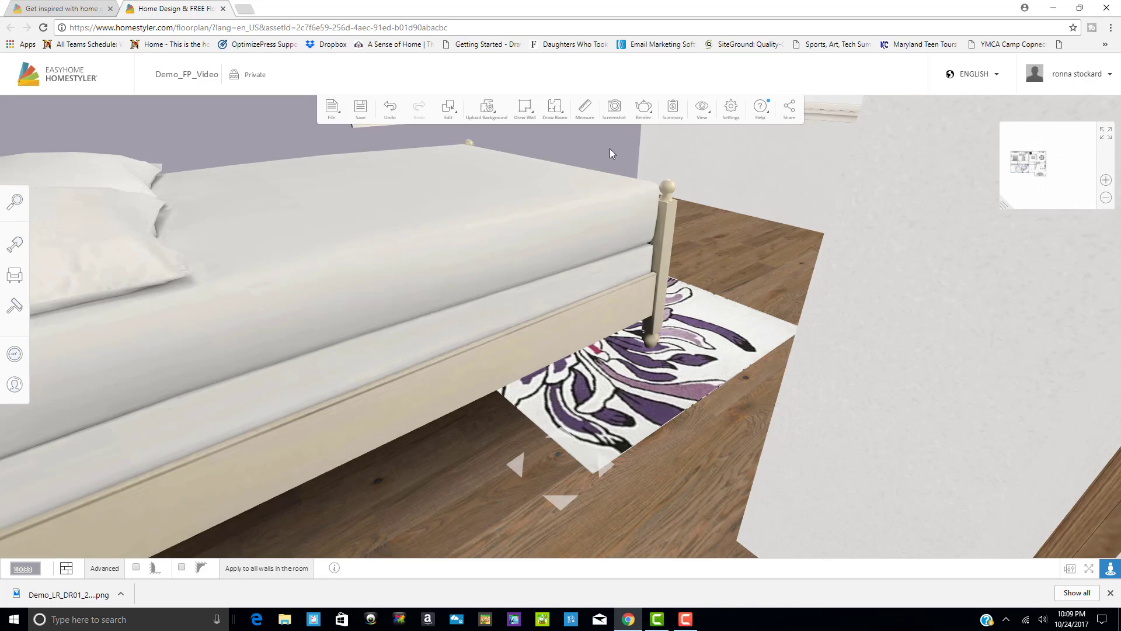
Paint the white wall section near the doorway of room 204 BR with color 10033 and apply it to all walls in the room.
click(1105, 135)
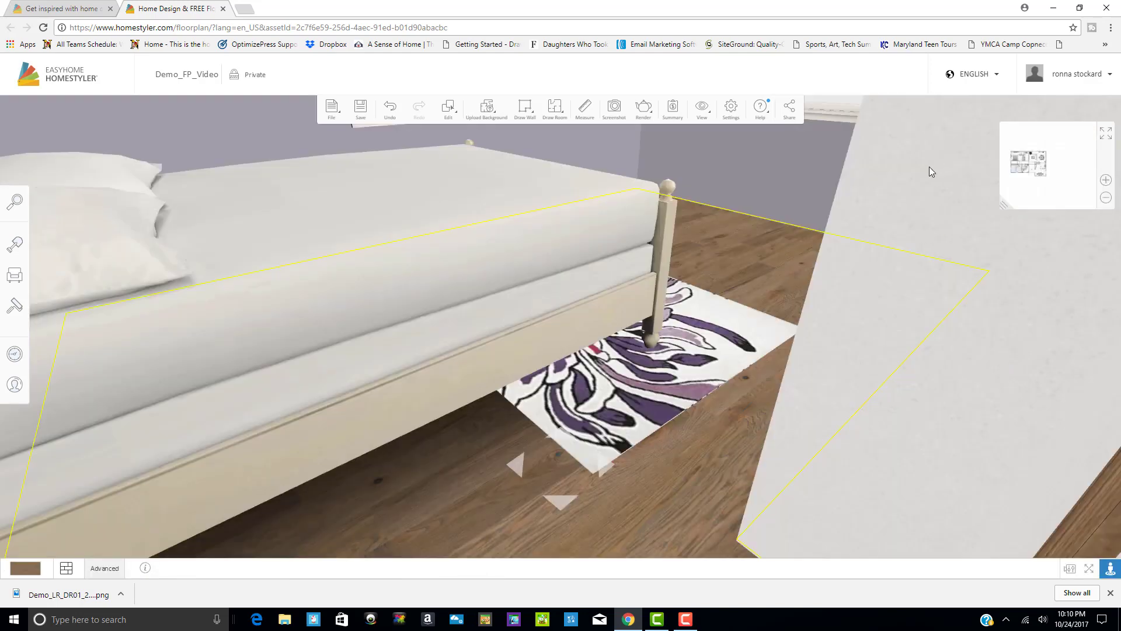
click(930, 167)
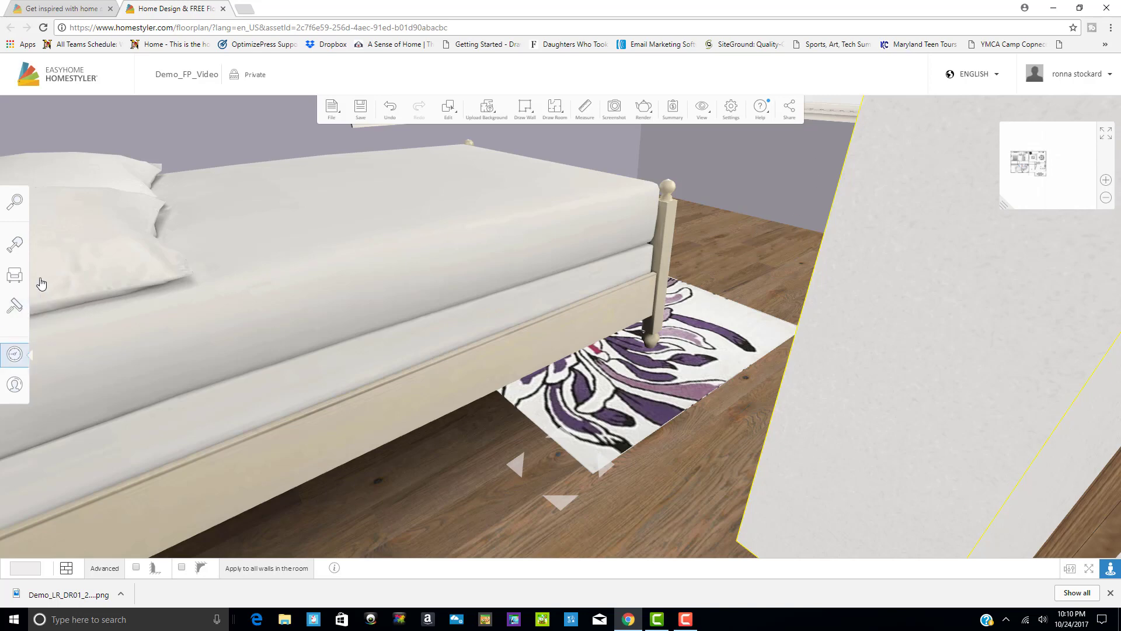
click(14, 308)
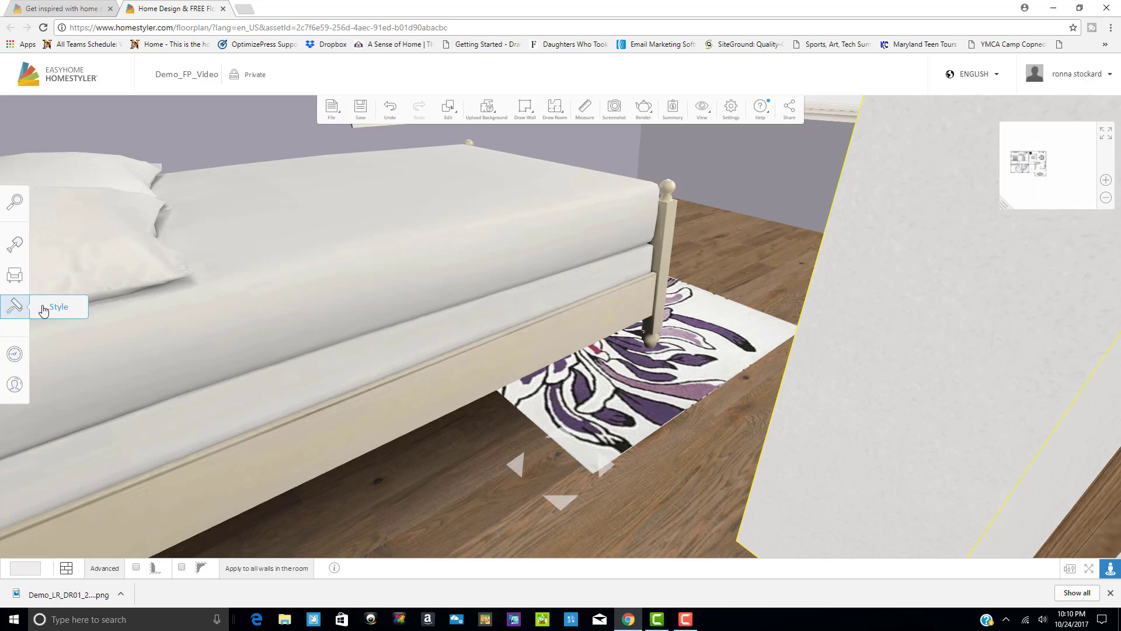
click(43, 310)
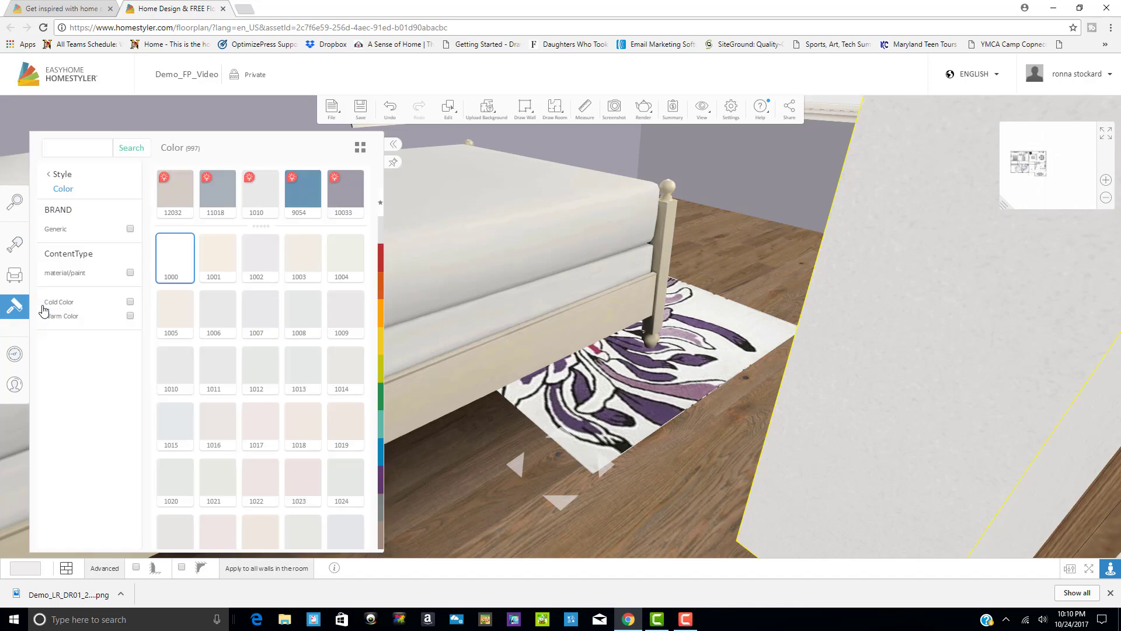
click(342, 195)
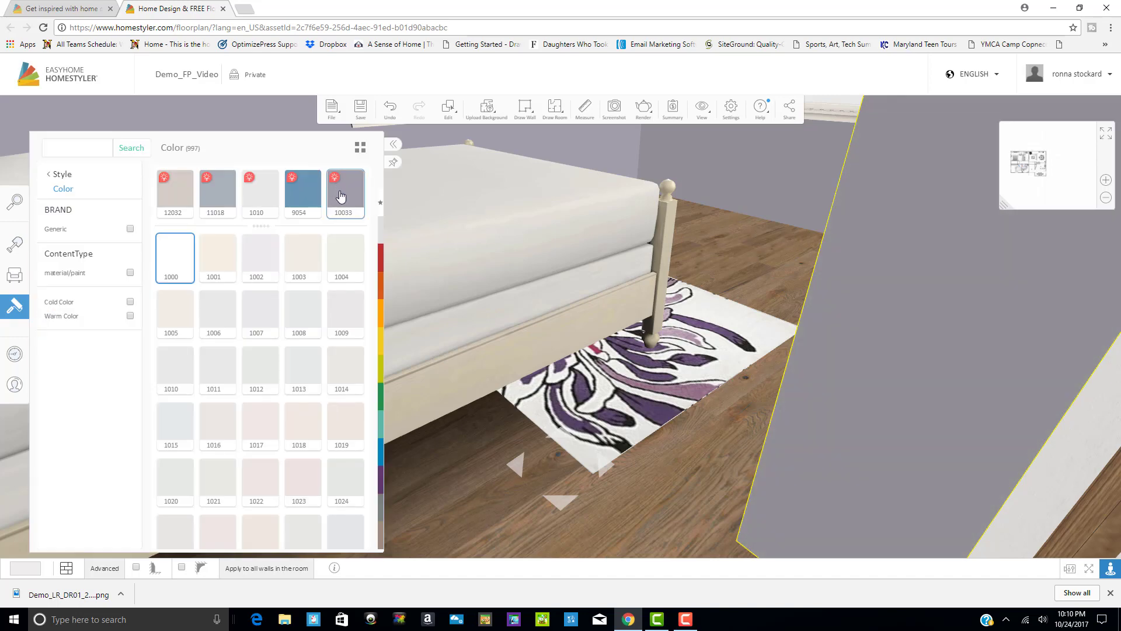
click(340, 196)
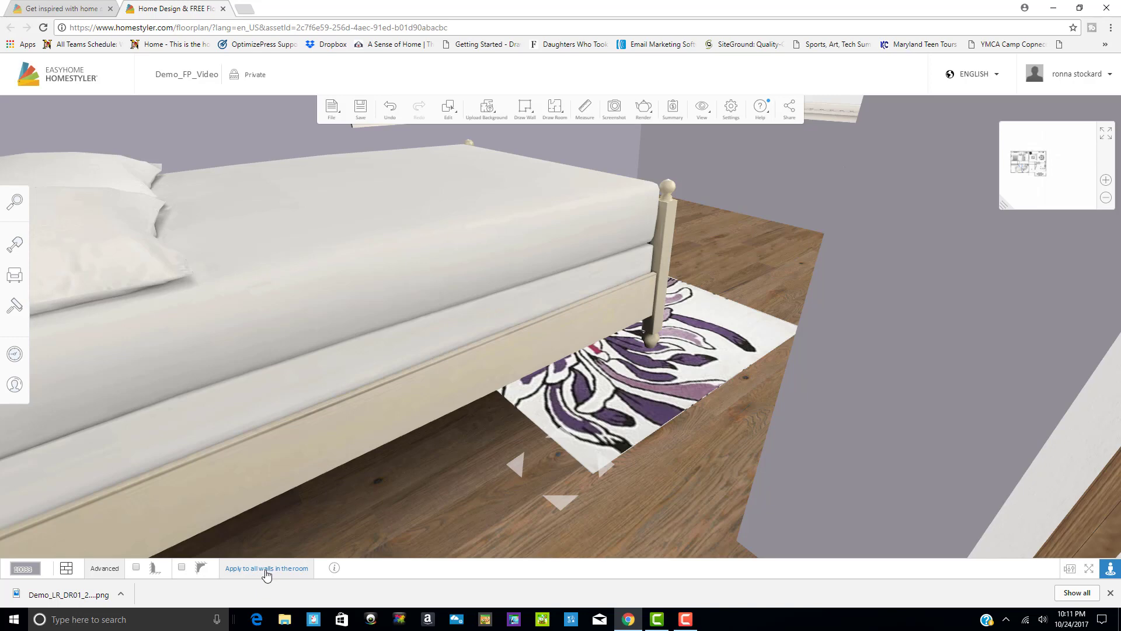
click(267, 569)
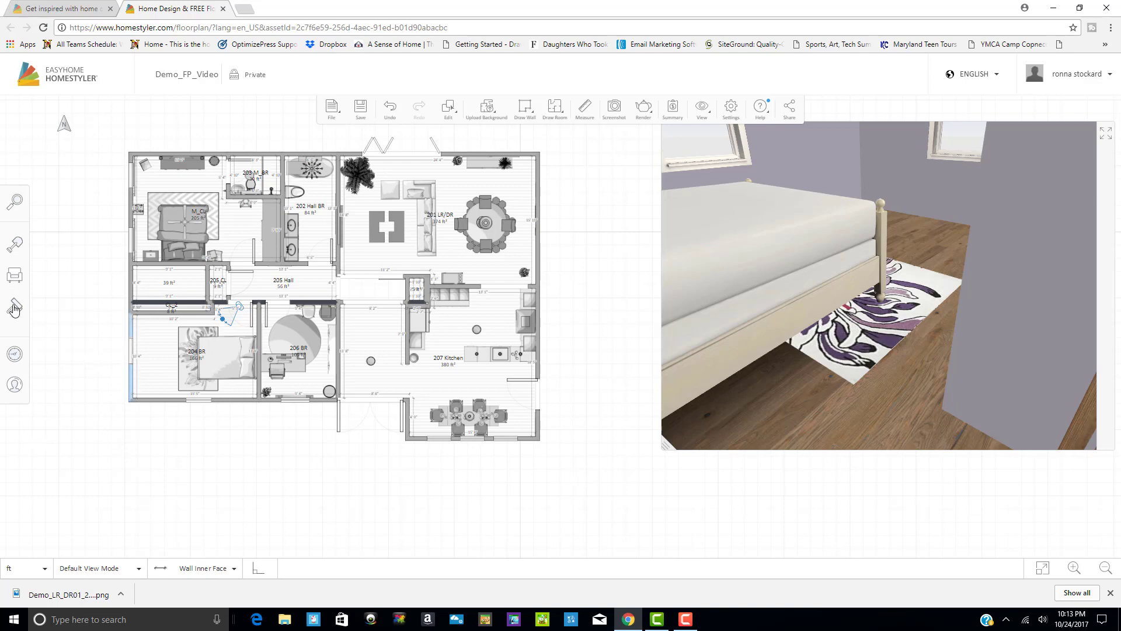
Open the Curtains category of the Living Room furniture catalog.
click(14, 306)
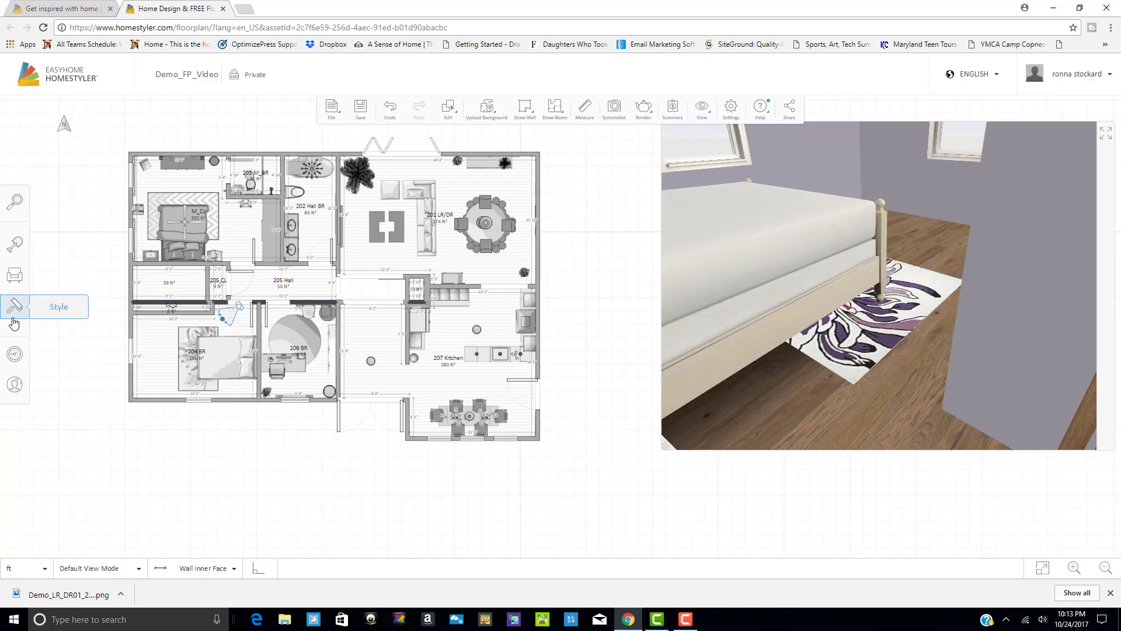
click(15, 279)
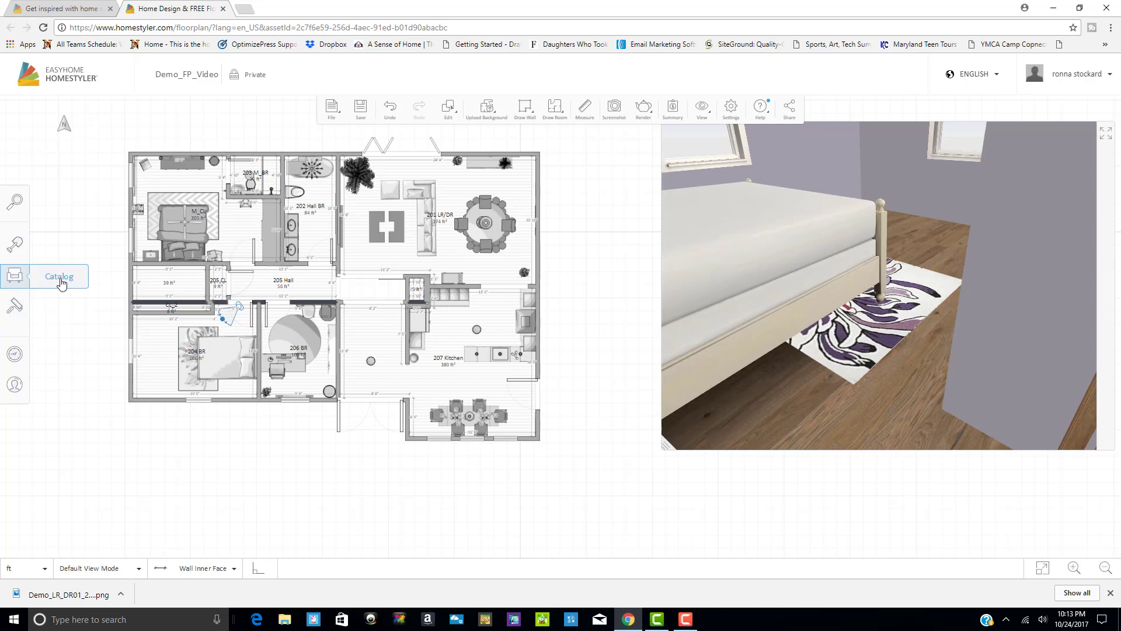
click(62, 283)
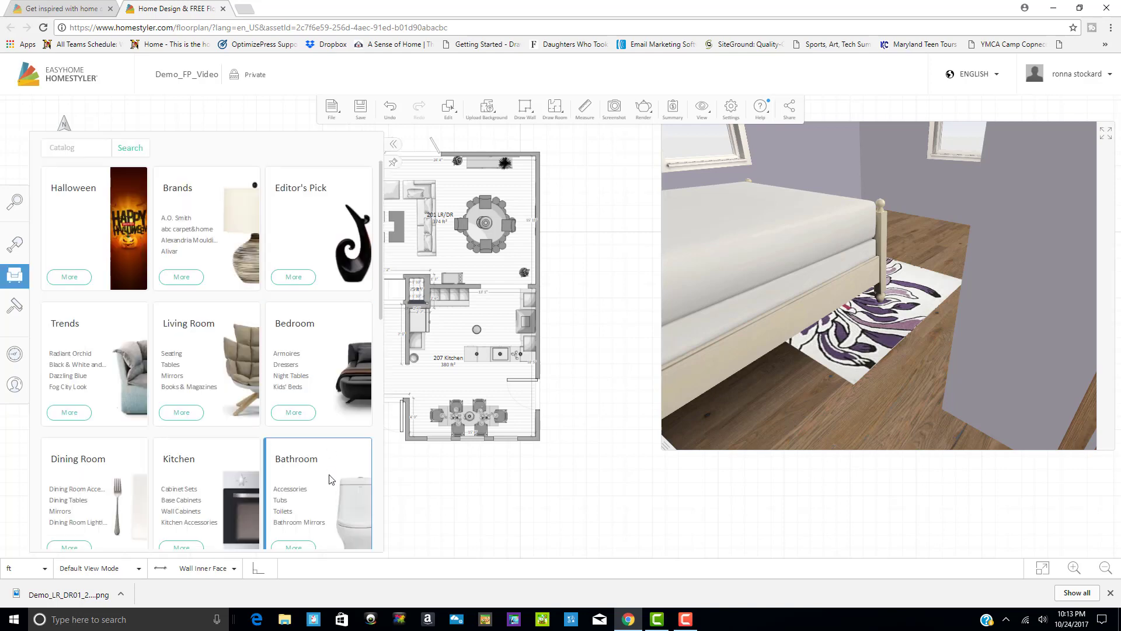
click(182, 413)
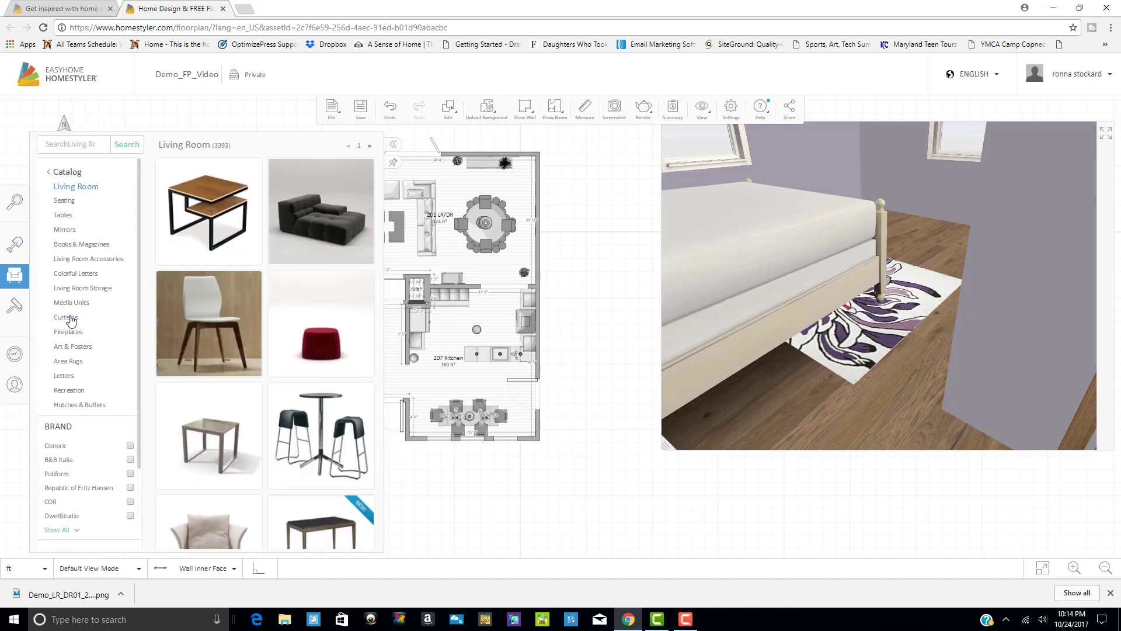
click(65, 317)
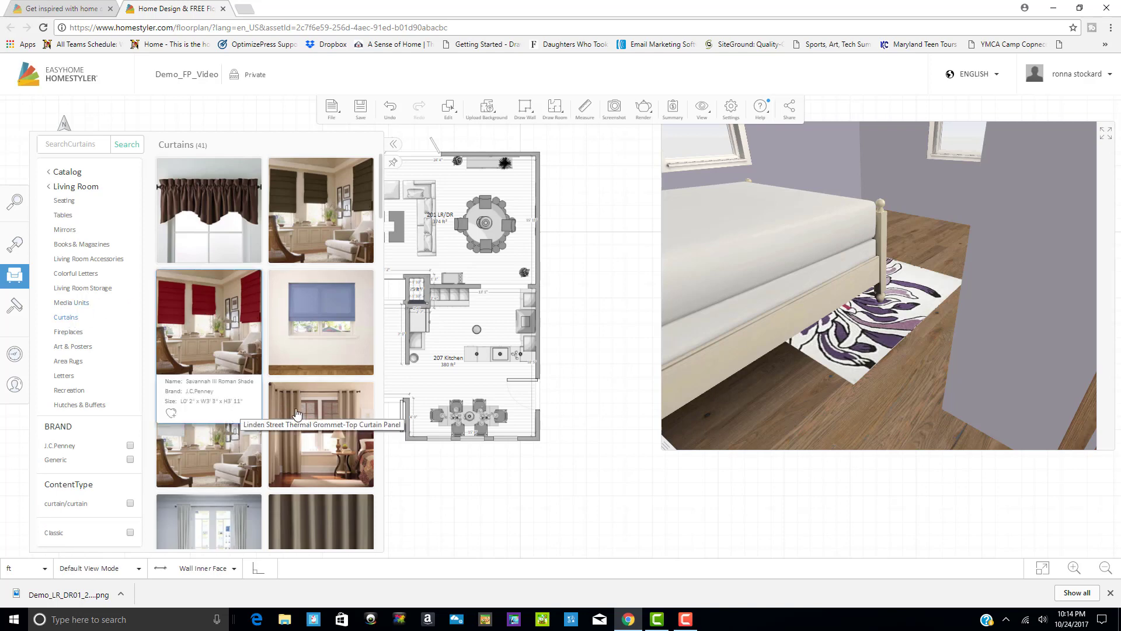
Add the sheer lilac curtain panels to room 204 BR, center them over the window facing the bed's foot, and deselect them.
scroll(296, 413, down, 5)
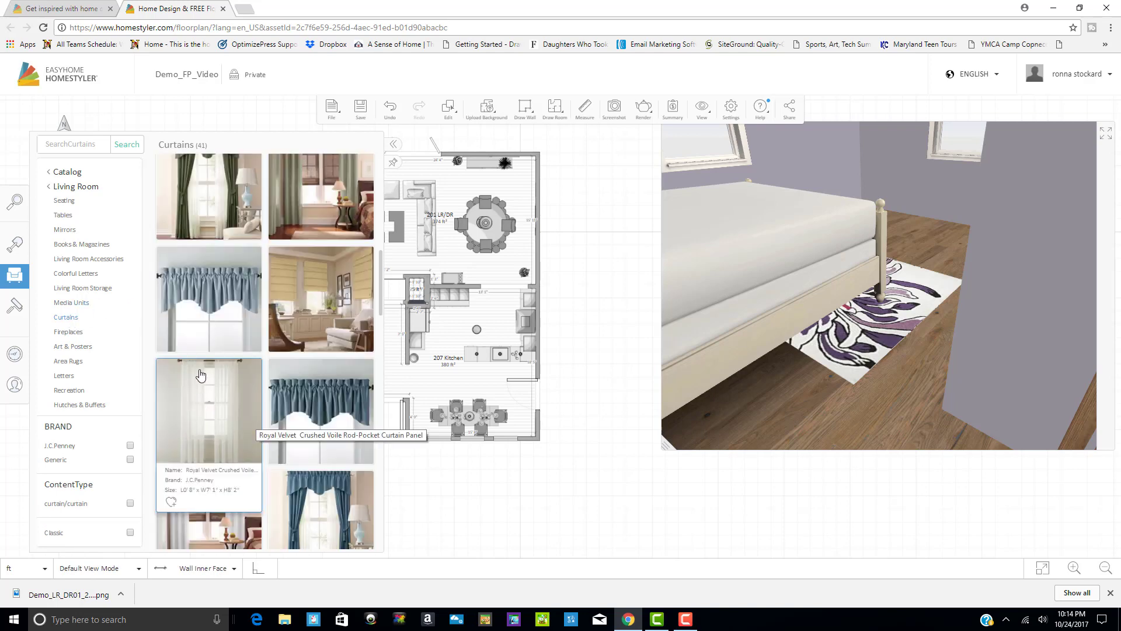
scroll(255, 440, down, 2)
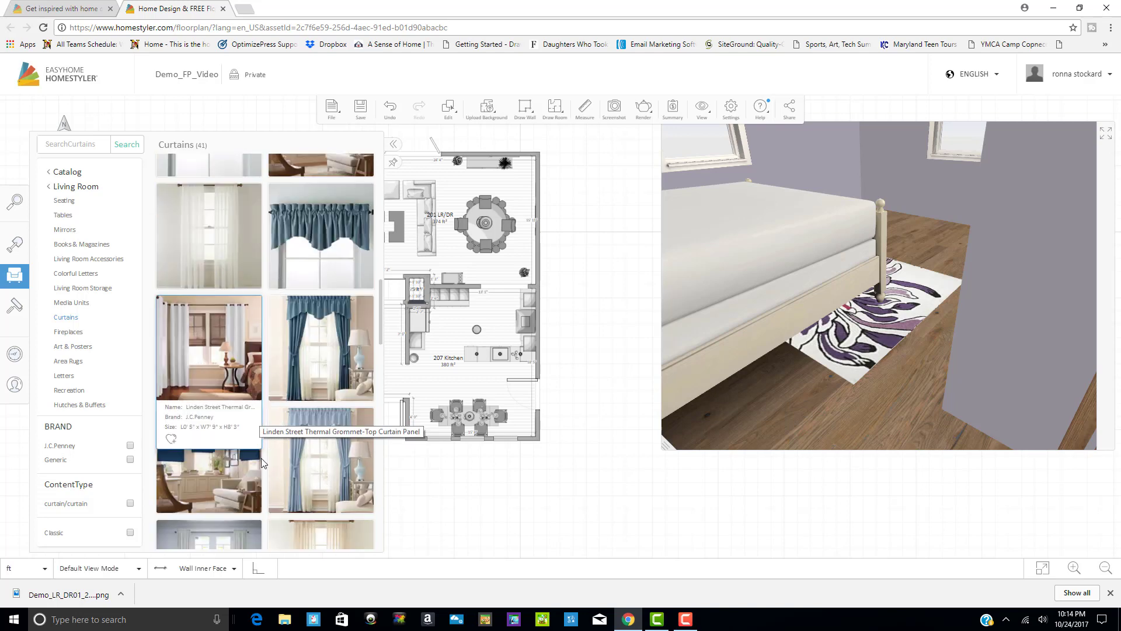
scroll(261, 460, up, 1)
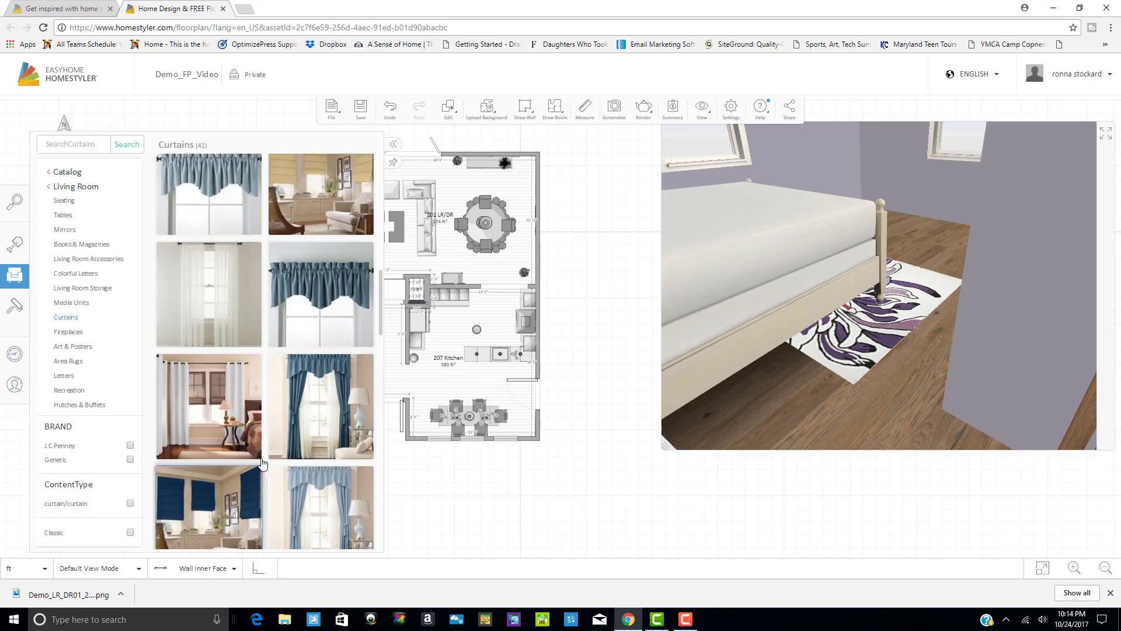
scroll(263, 461, up, 3)
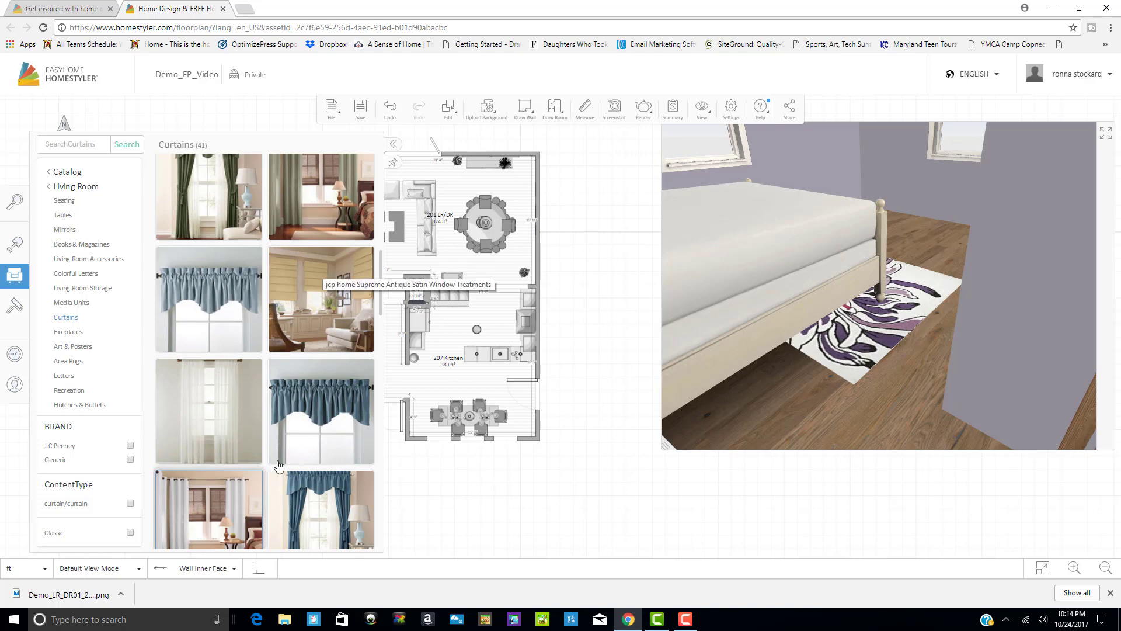
scroll(278, 466, down, 2)
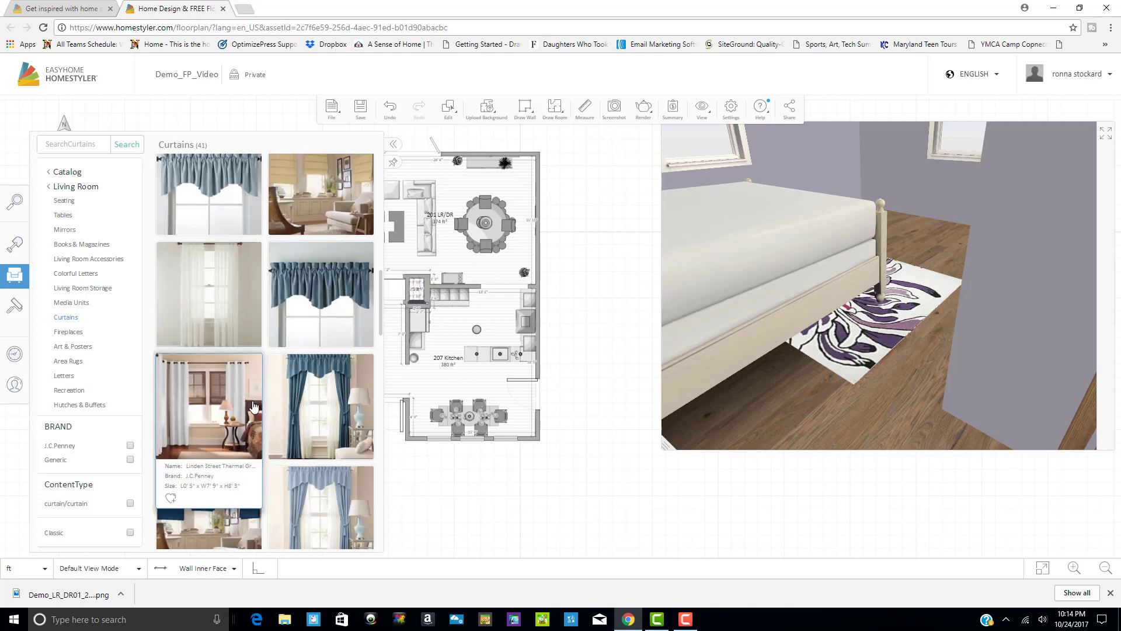
scroll(252, 409, up, 3)
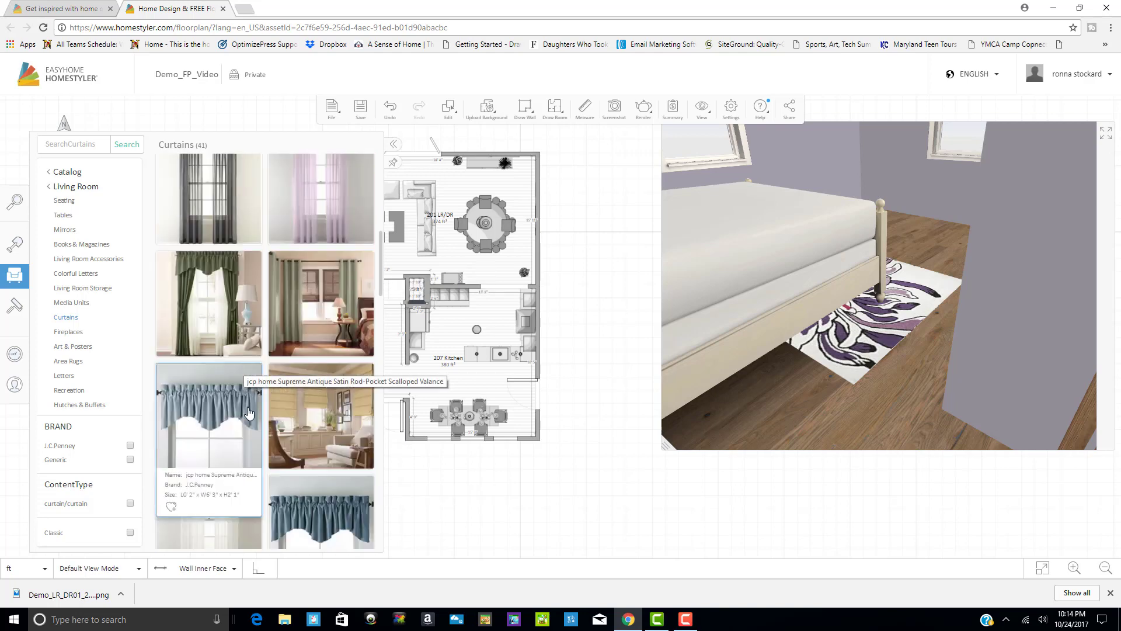
scroll(249, 412, up, 2)
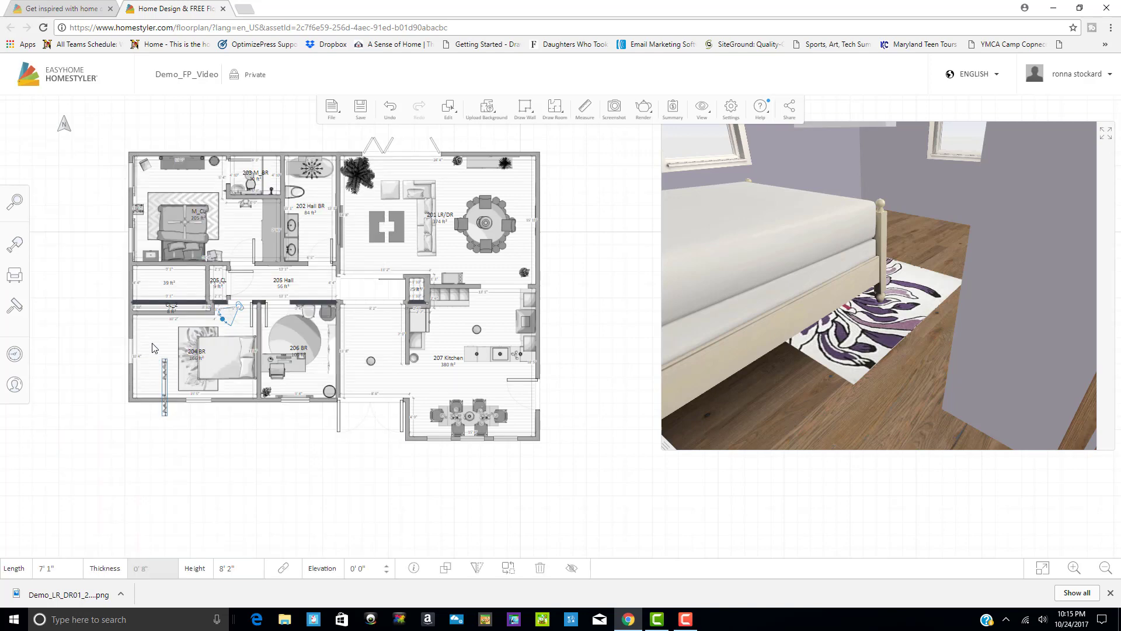
mouse_move(143, 353)
mouse_down()
mouse_move(128, 332)
mouse_move(124, 359)
mouse_move(156, 375)
mouse_move(156, 362)
mouse_move(138, 344)
mouse_move(138, 369)
mouse_up()
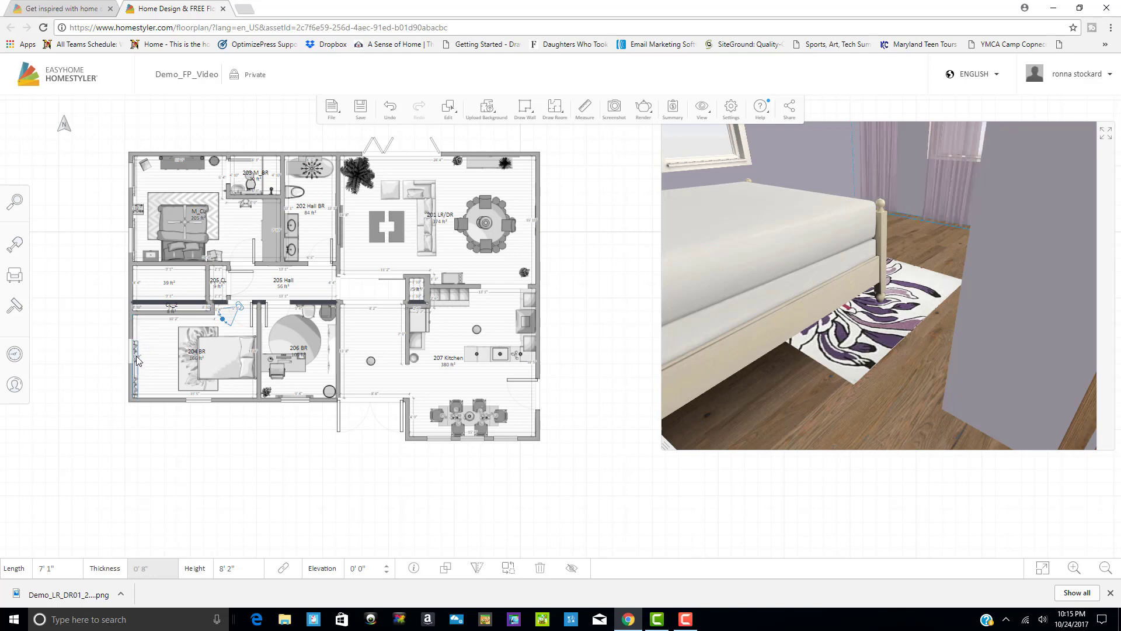
drag(137, 345, 137, 359)
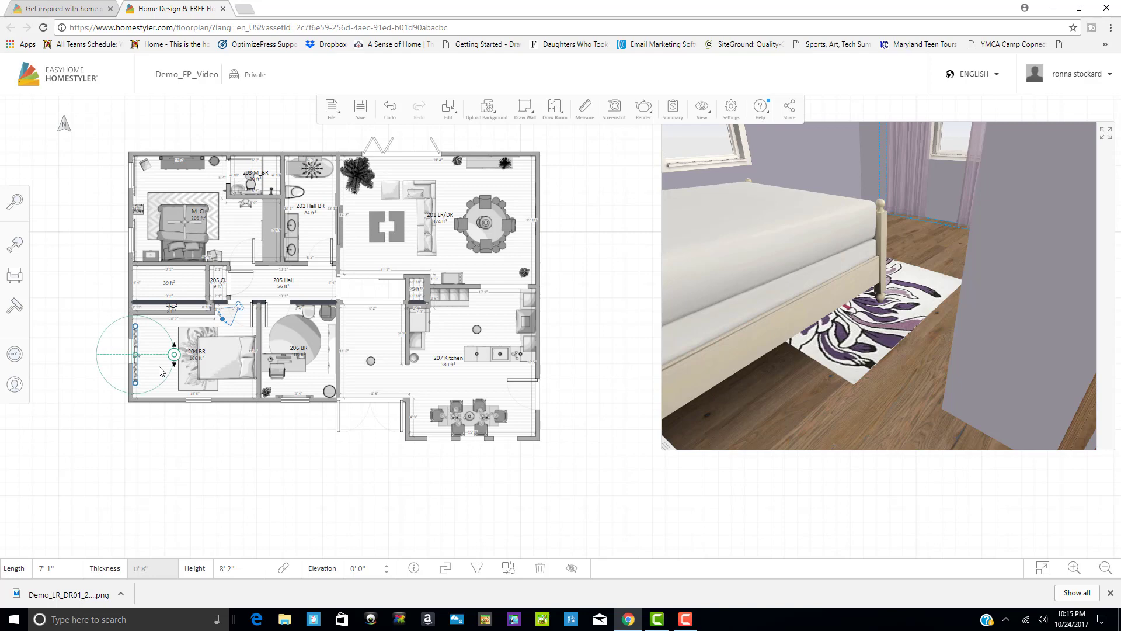
click(159, 430)
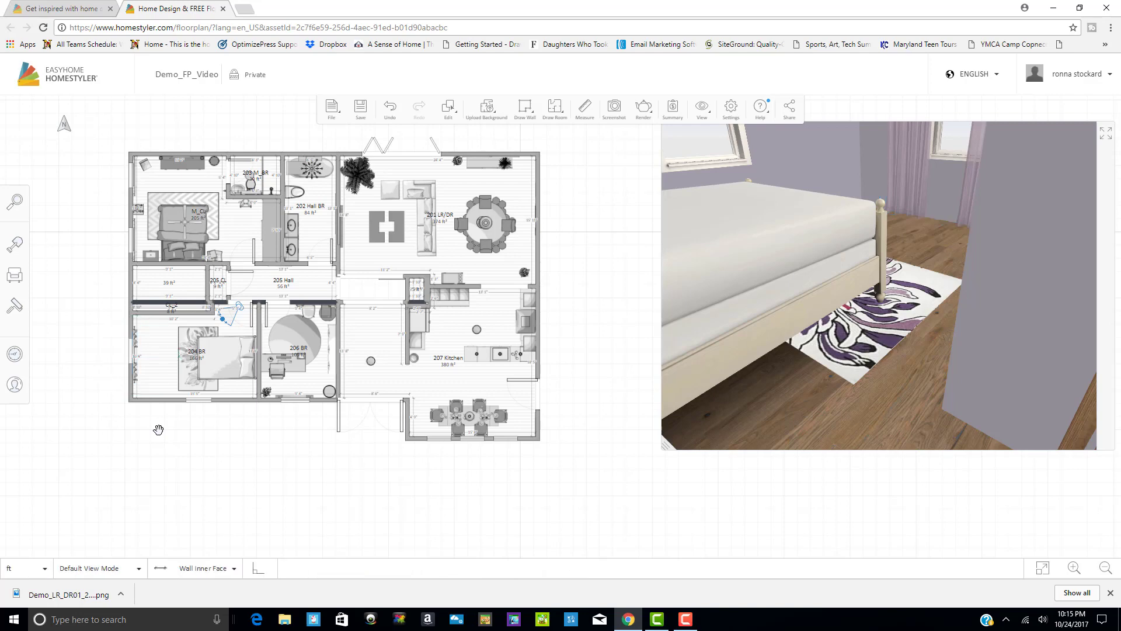
Duplicate the lilac curtains at the window facing the bed's foot and deselect the copy.
click(138, 349)
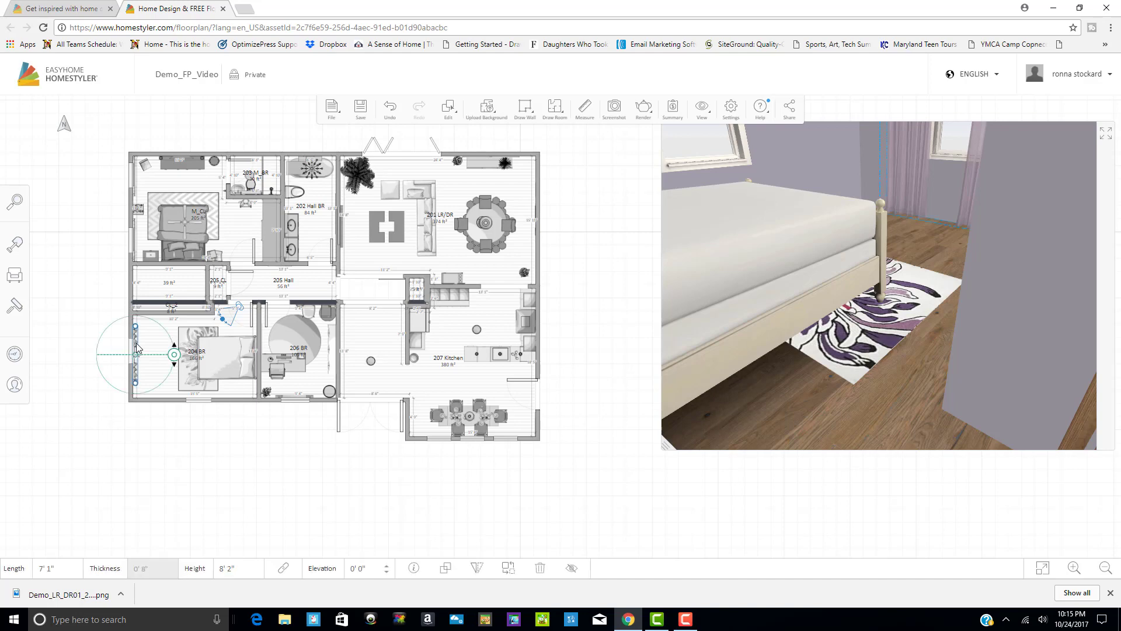
click(447, 570)
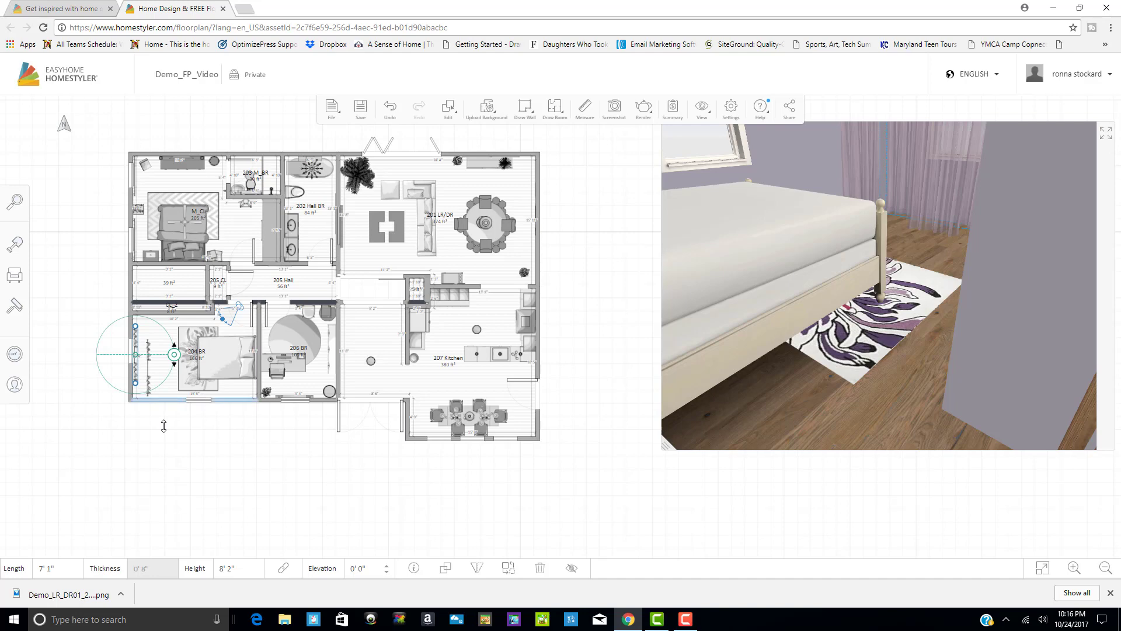
click(100, 490)
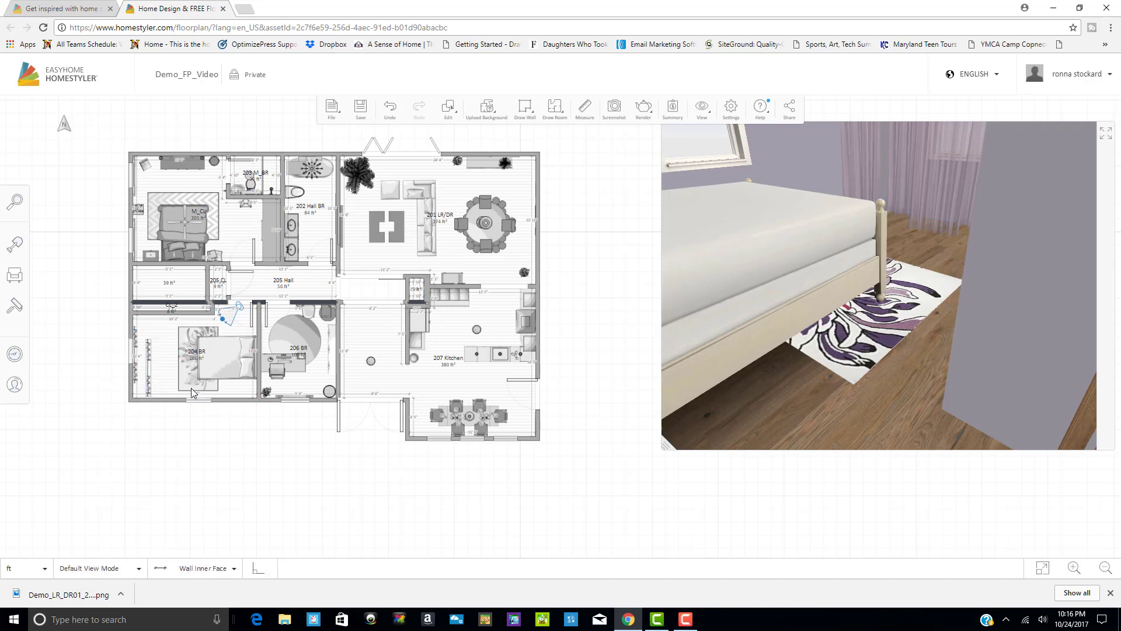
Rotate the copied curtains 90 degrees and set them against the window alongside the bed, then deselect them.
click(206, 390)
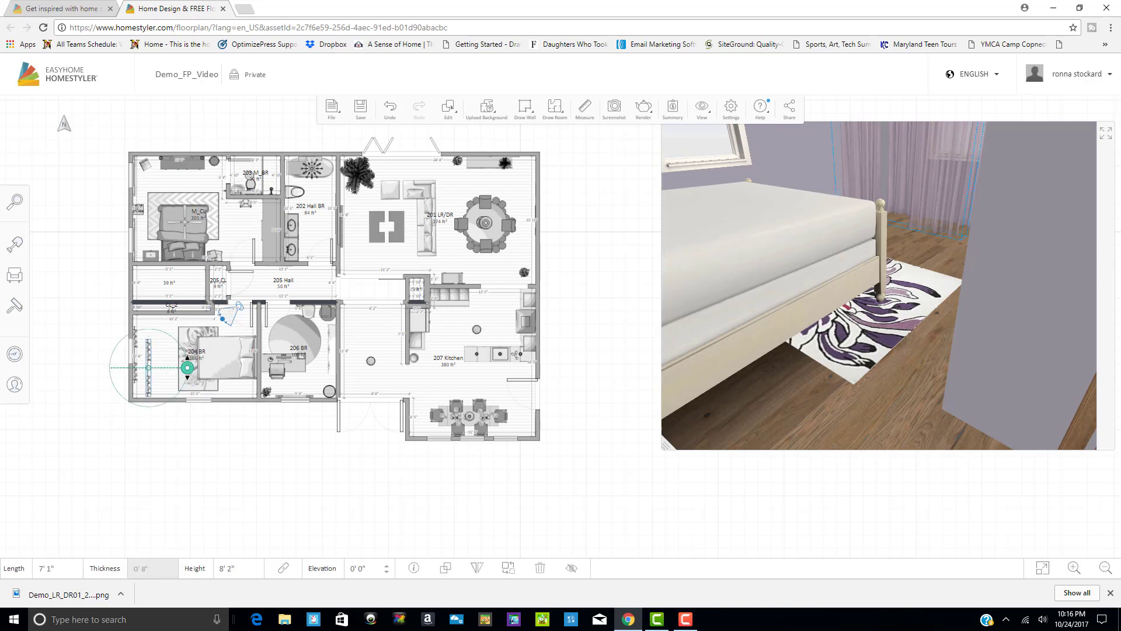
drag(187, 367, 189, 397)
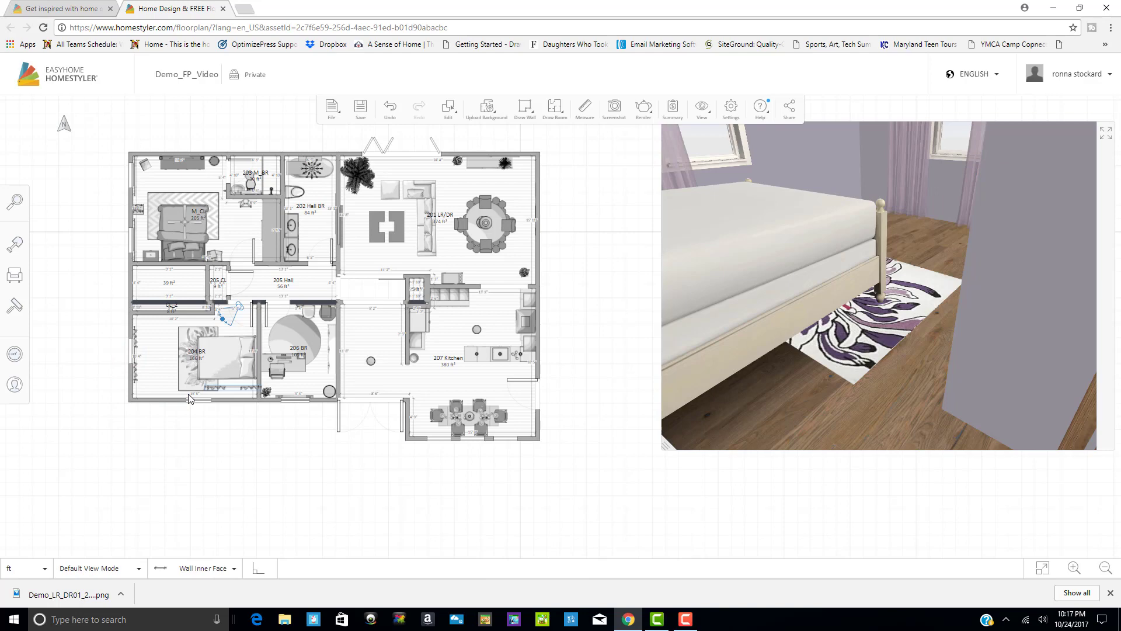
click(189, 398)
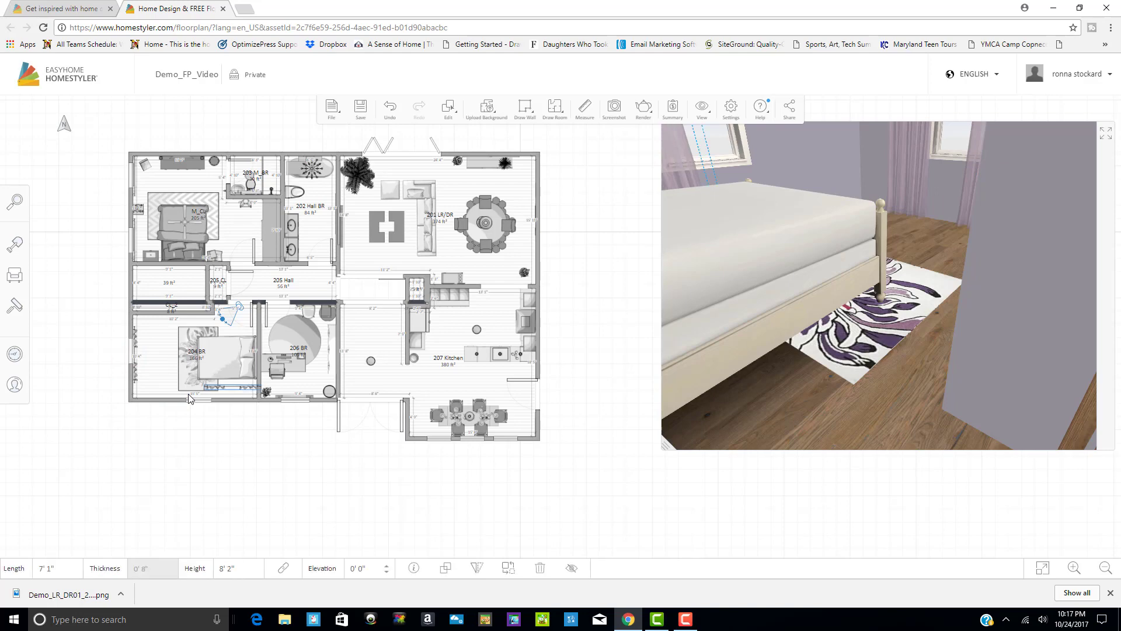
drag(193, 396, 193, 397)
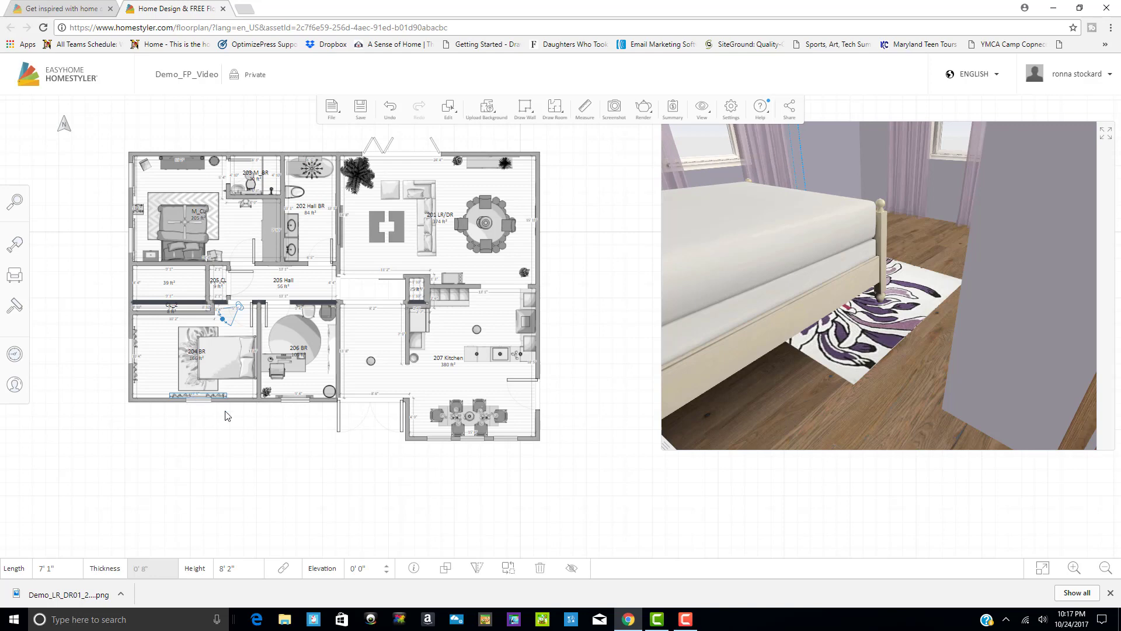
click(227, 443)
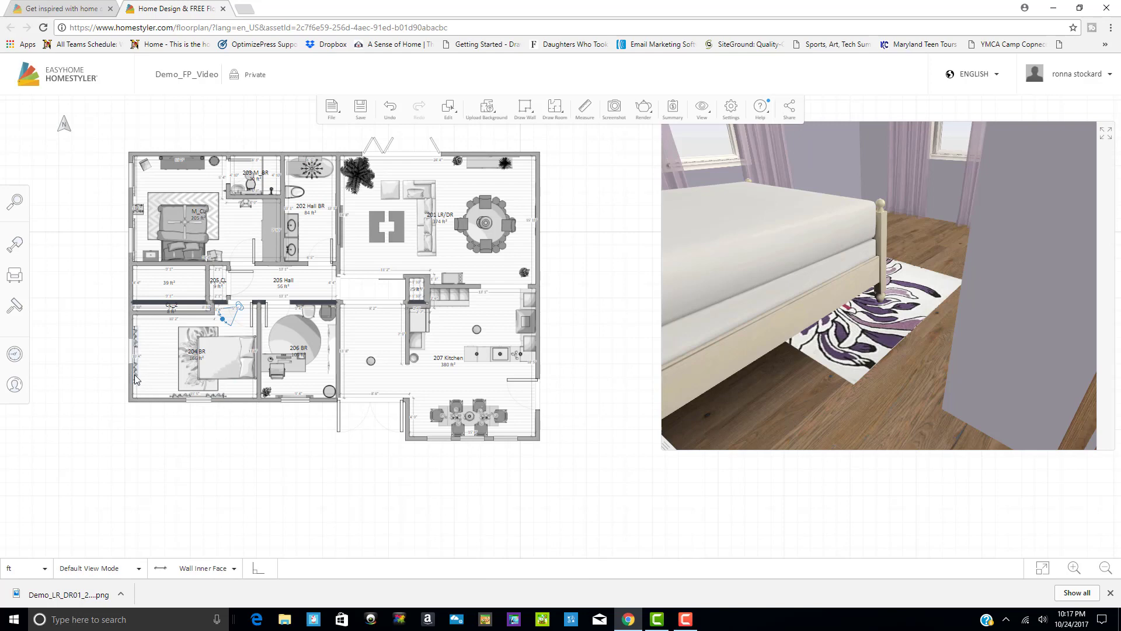
Narrow the curtains facing the bed's foot to about 6'3" long, adjusting both ends around the window.
click(134, 367)
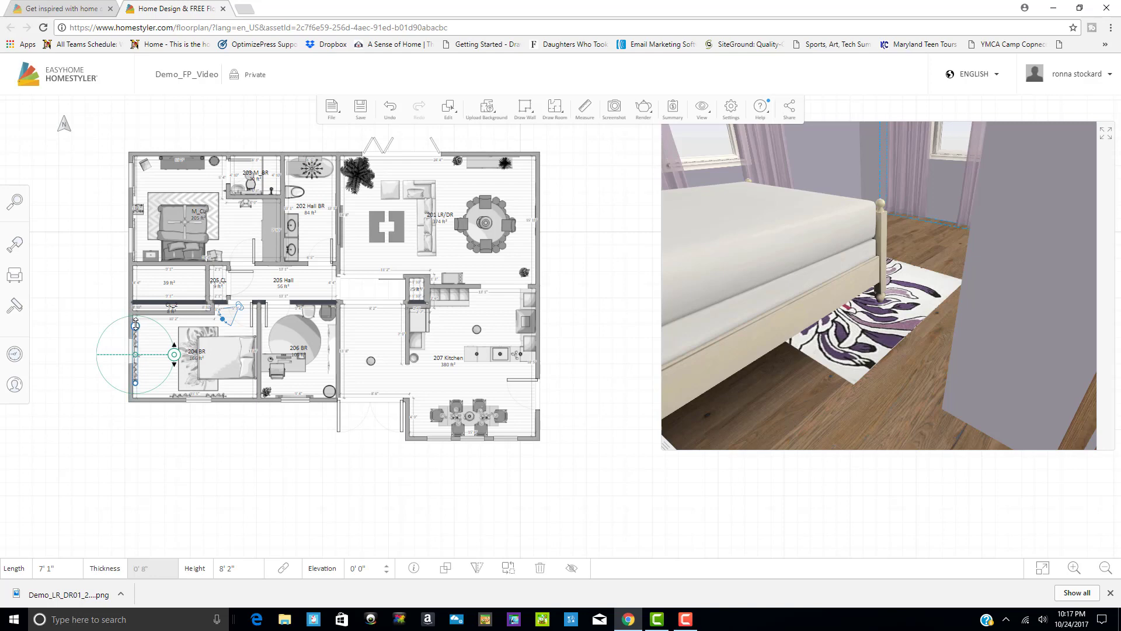
drag(135, 325, 136, 332)
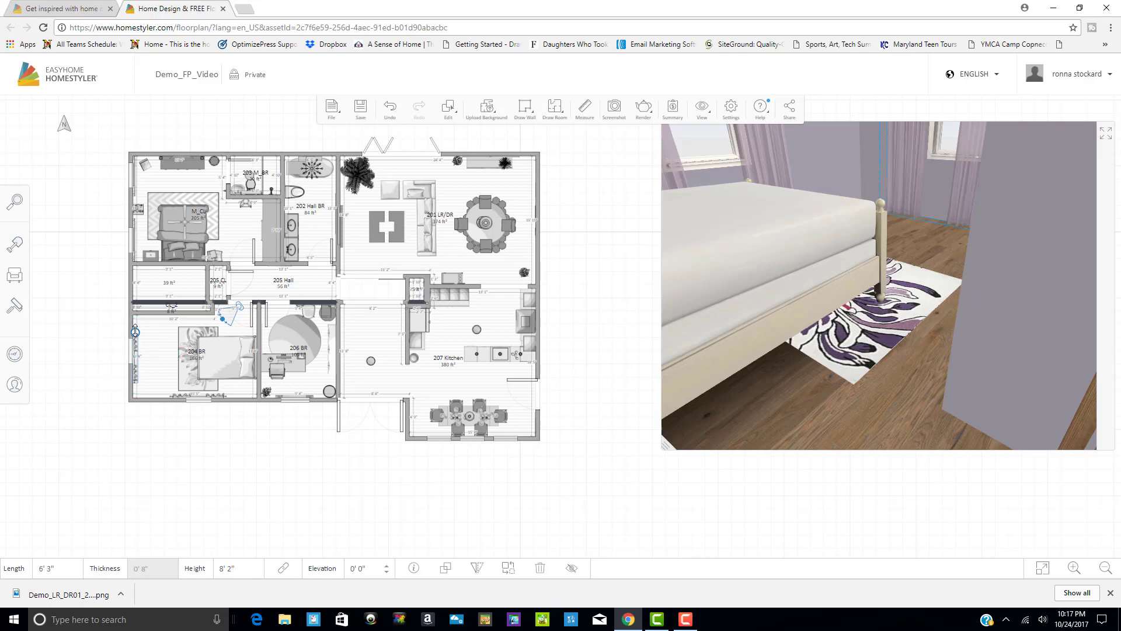
click(135, 378)
drag(135, 380, 136, 384)
Enlarge the 3D view and turn it to examine the curtains and painted walls in room 204 BR.
click(1106, 136)
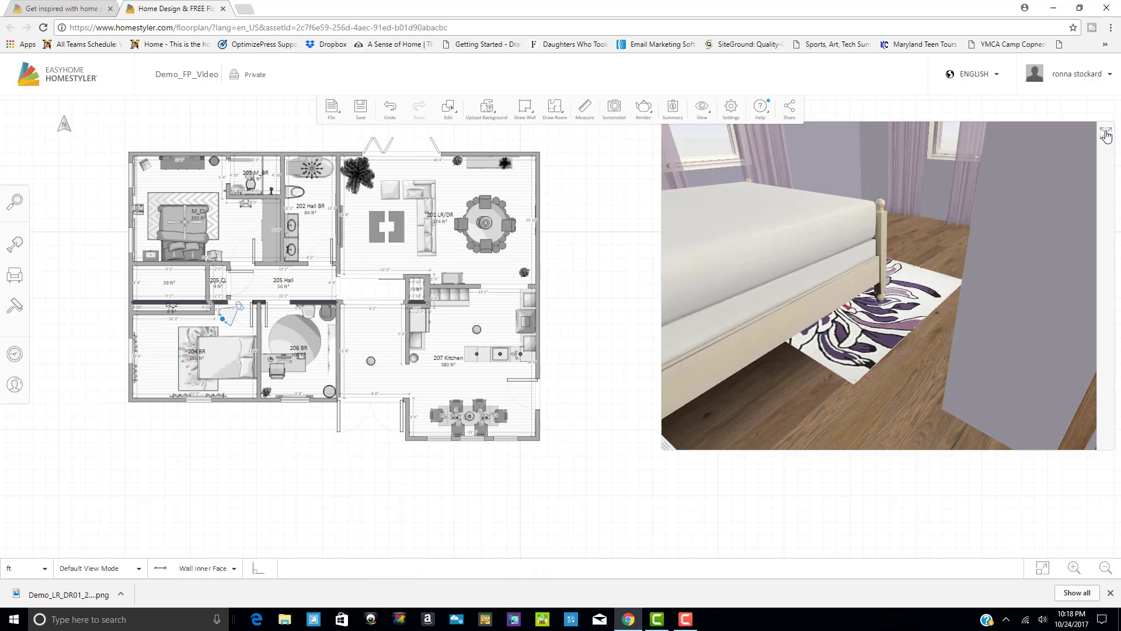
click(1106, 135)
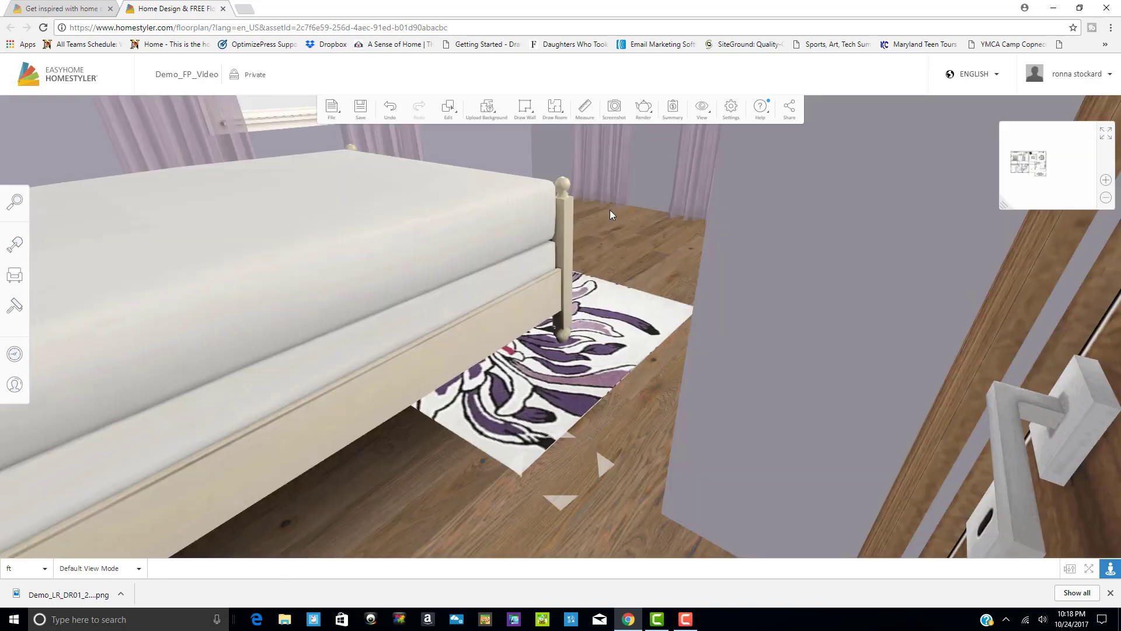
drag(635, 309, 603, 302)
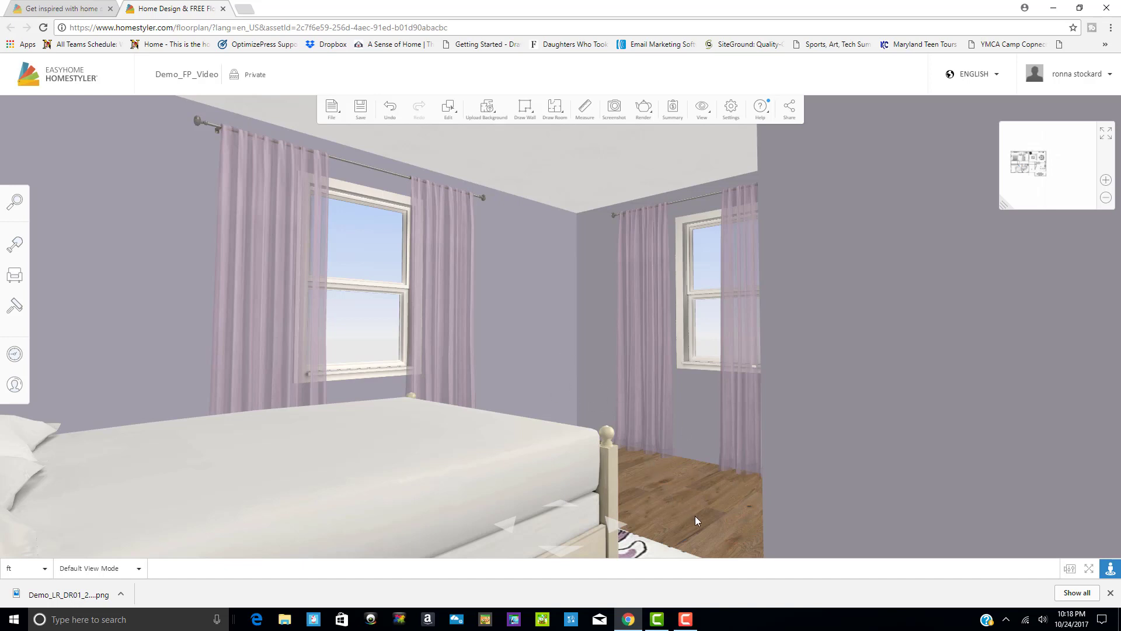
Shift the curtains facing the bed's foot slightly along the wall to center them on the window, and deselect them.
drag(677, 438, 674, 412)
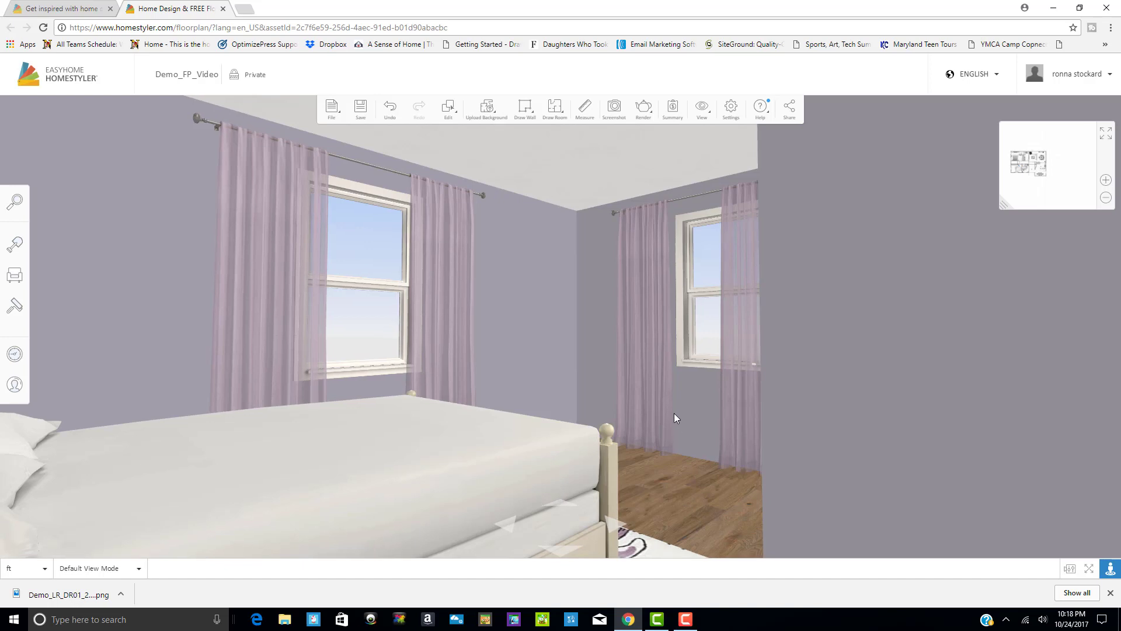
drag(736, 502, 732, 470)
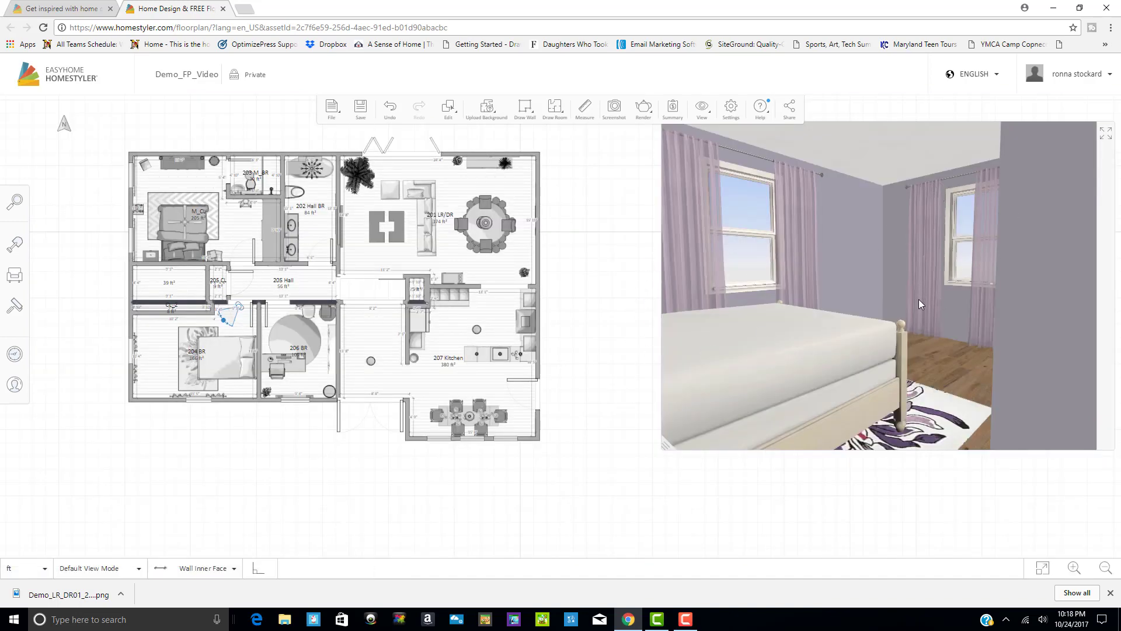
click(133, 368)
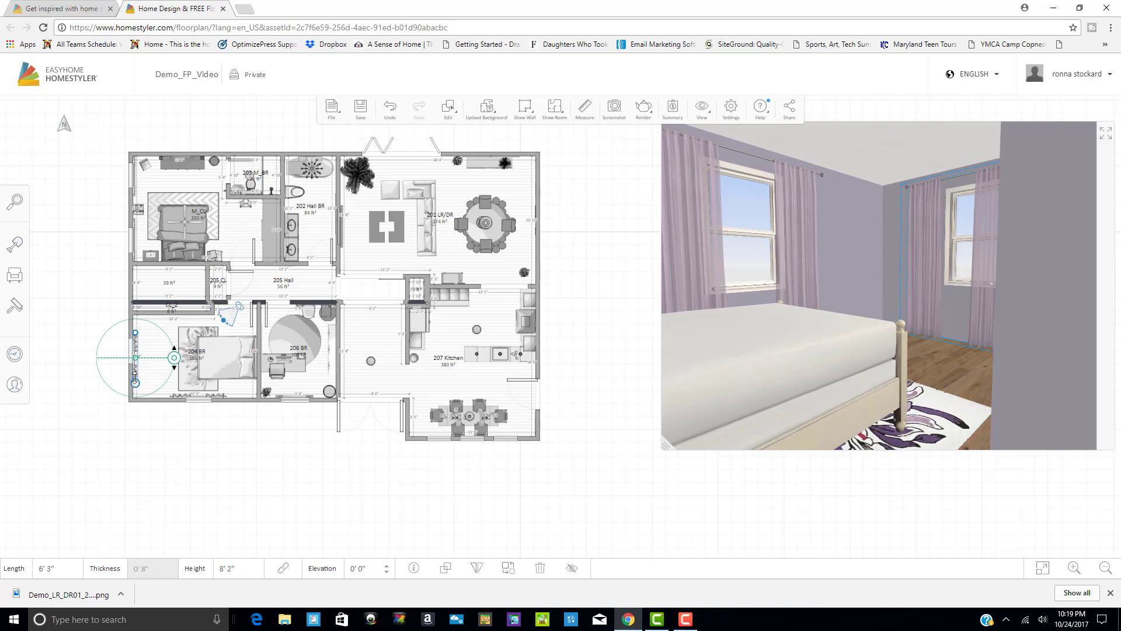
drag(135, 375, 134, 376)
drag(134, 375, 134, 376)
drag(136, 370, 136, 374)
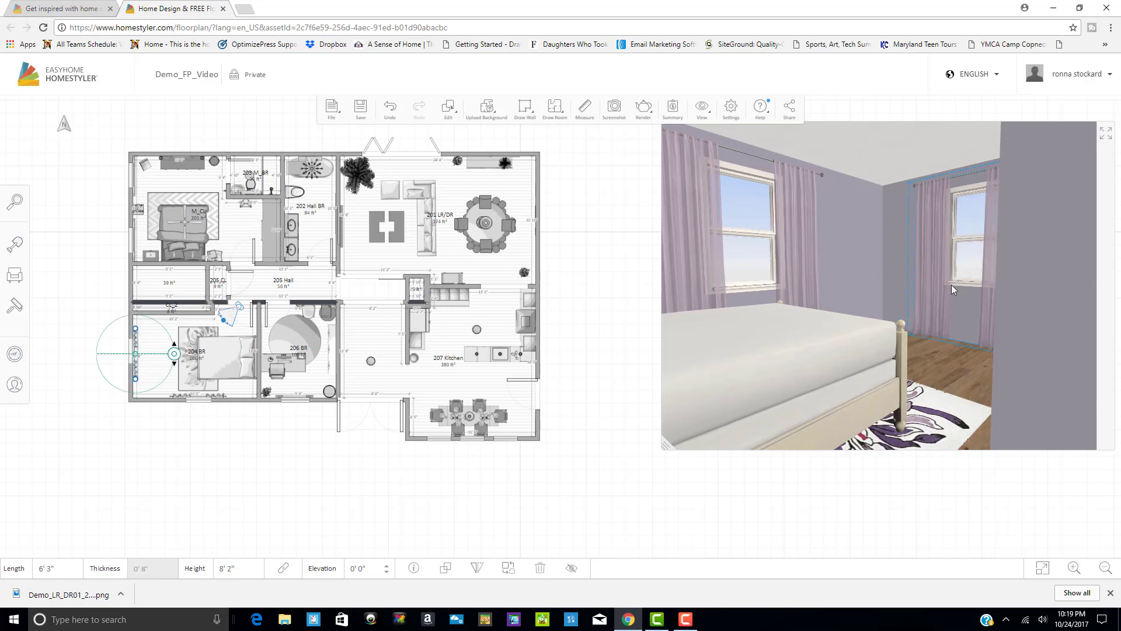
click(520, 511)
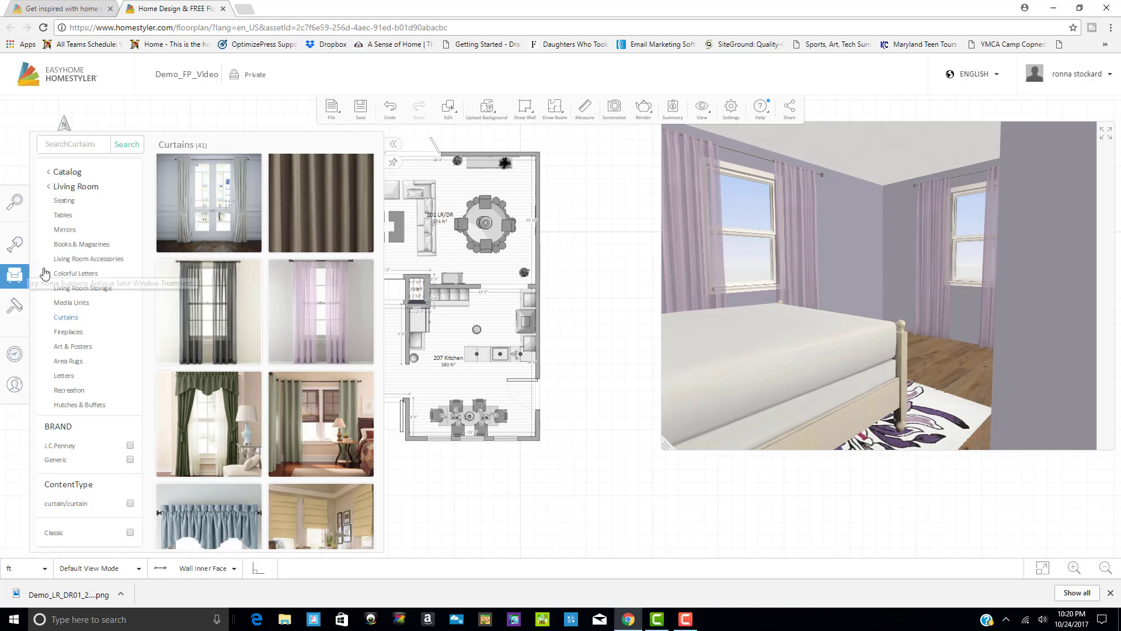
Open the Shelves & Bookcases category of the Office catalog and look through the models.
click(68, 172)
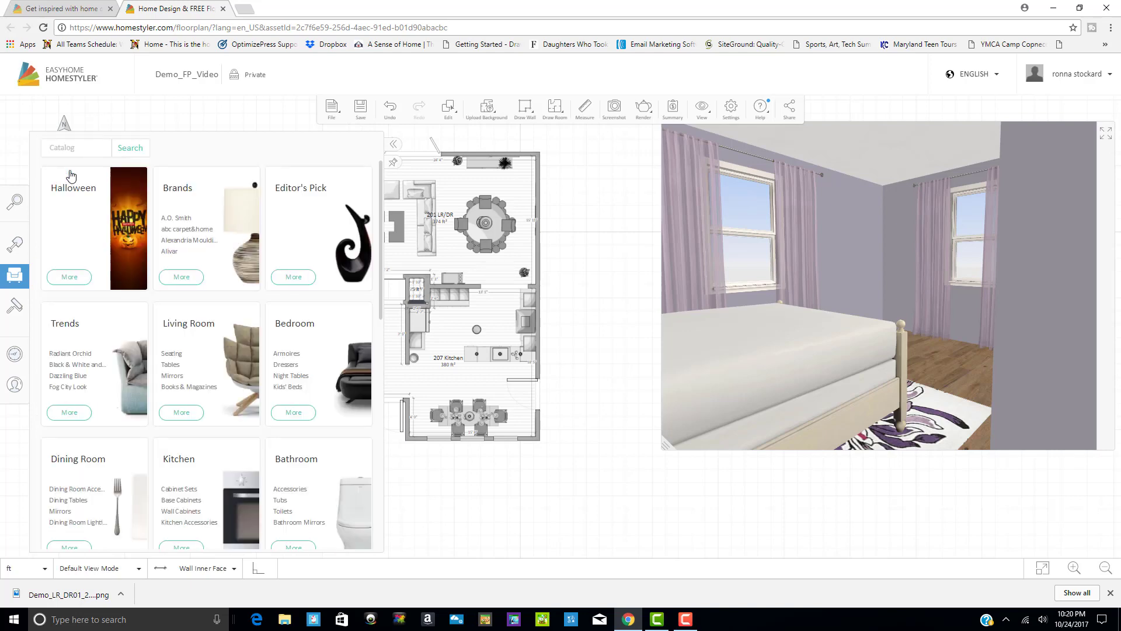
scroll(216, 397, down, 3)
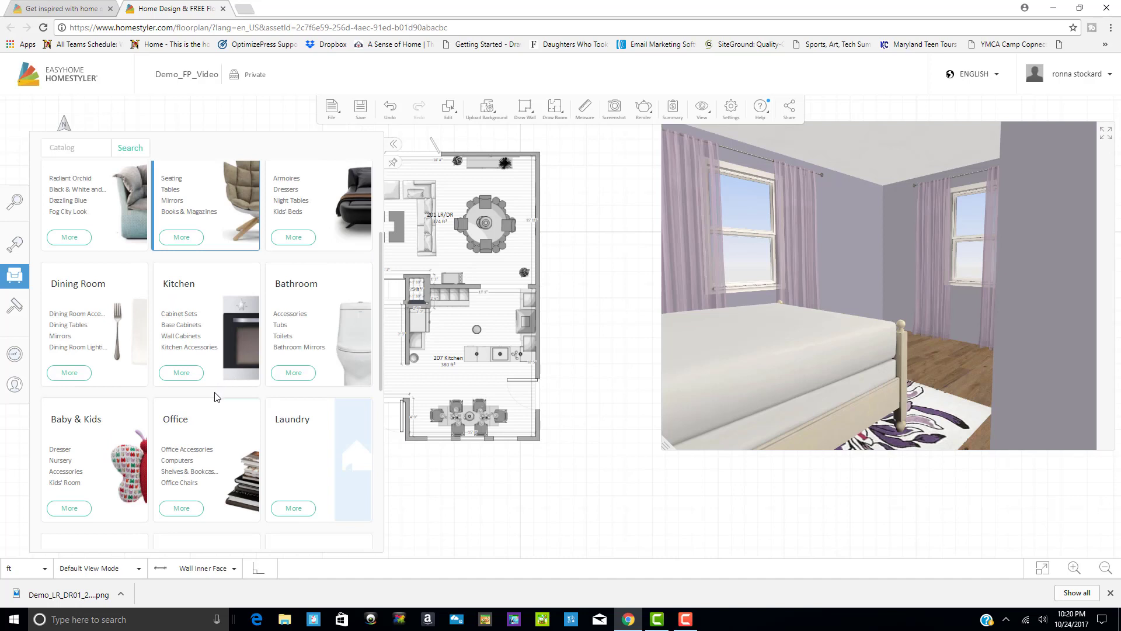
click(200, 475)
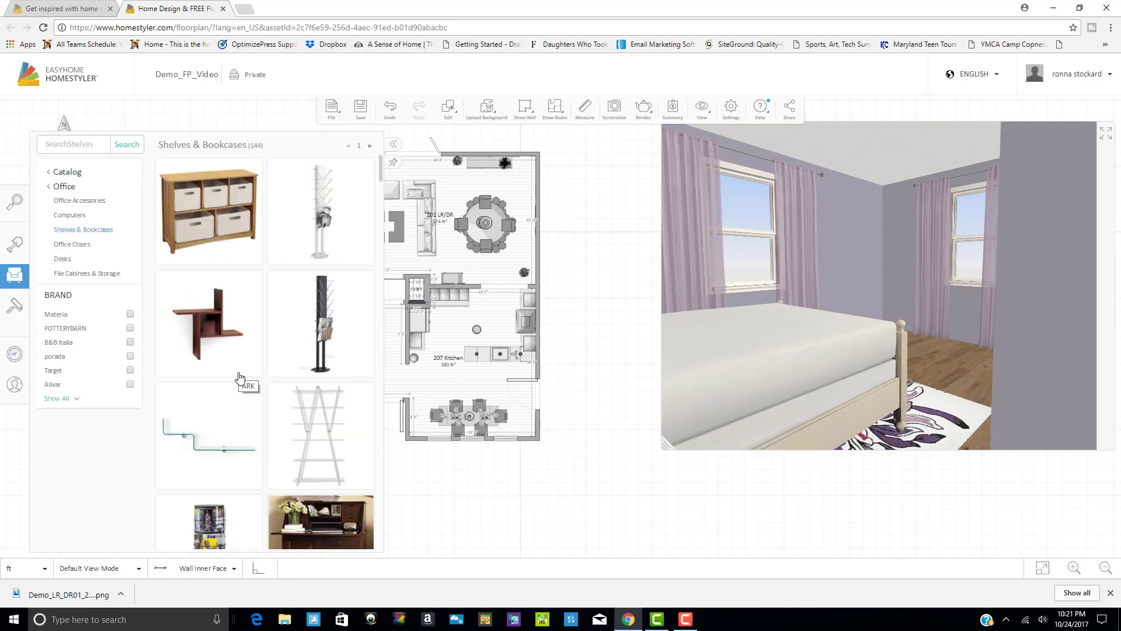
scroll(240, 376, down, 5)
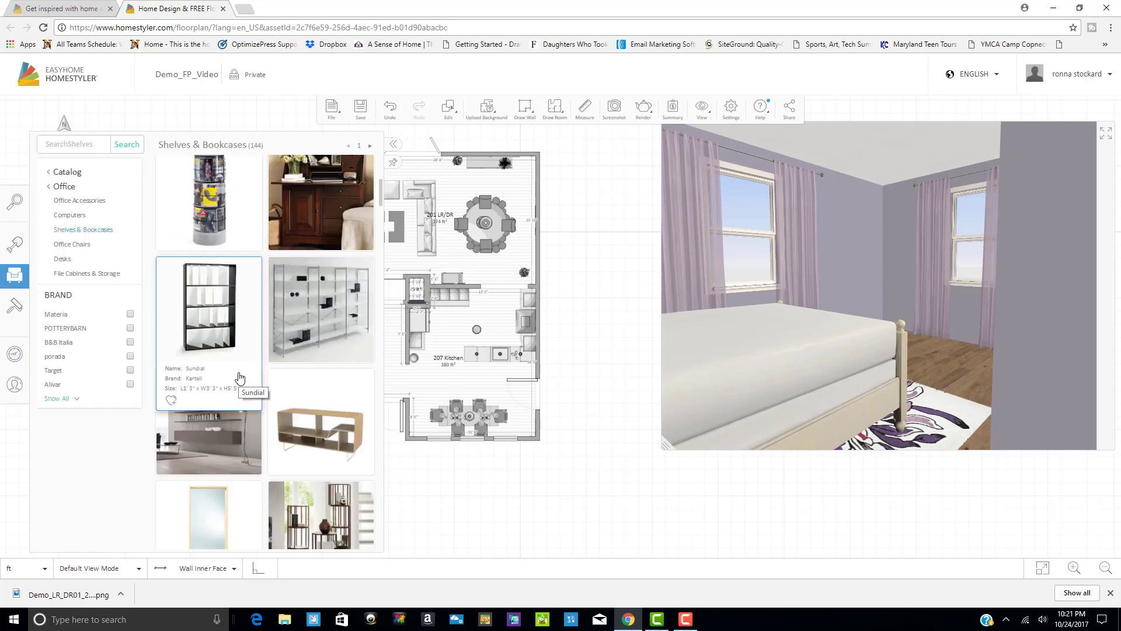
scroll(240, 376, down, 4)
scroll(245, 264, down, 1)
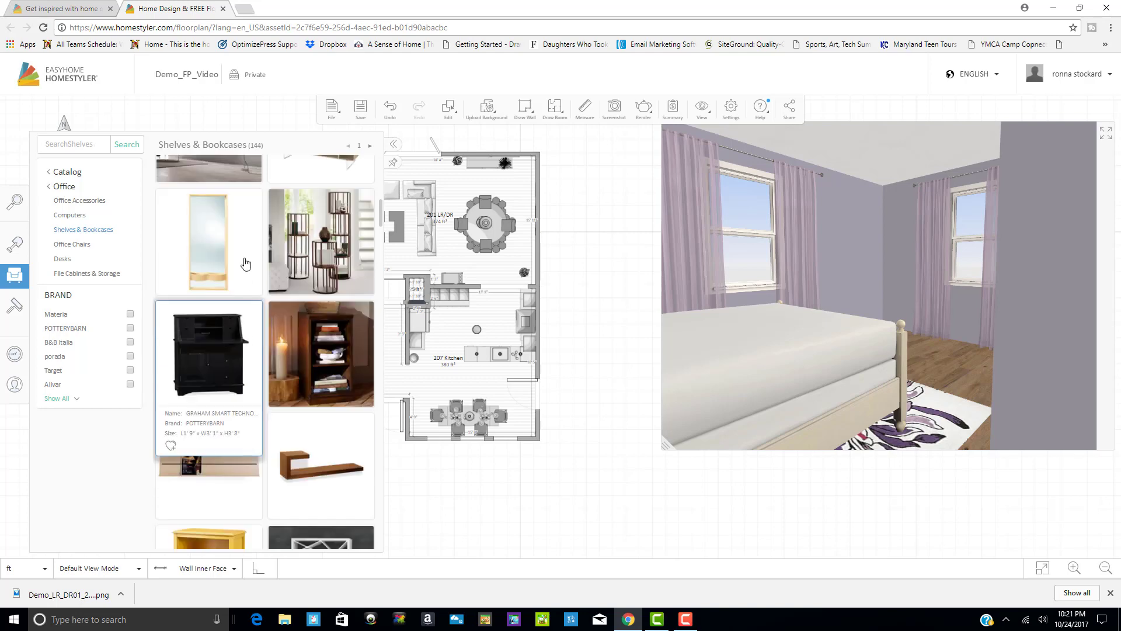
scroll(246, 264, down, 4)
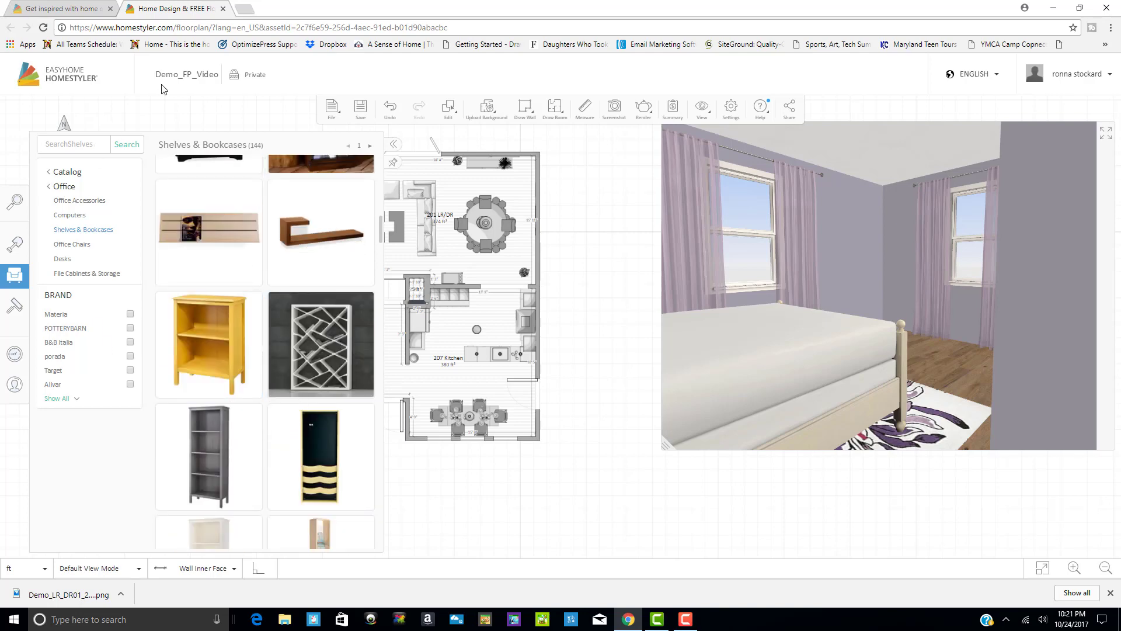
Search Shelves & Bookcases for "melody" and place the white Melody bookcase in room 204 BR.
click(52, 146)
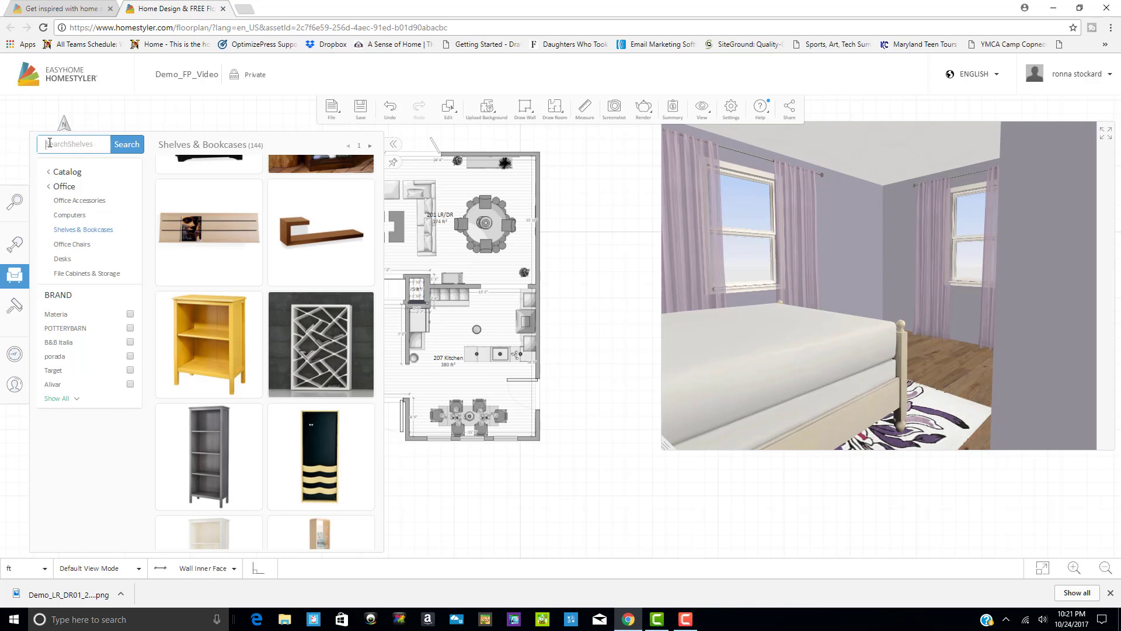
text(u)
key(BackSpace)
text(melody)
click(127, 145)
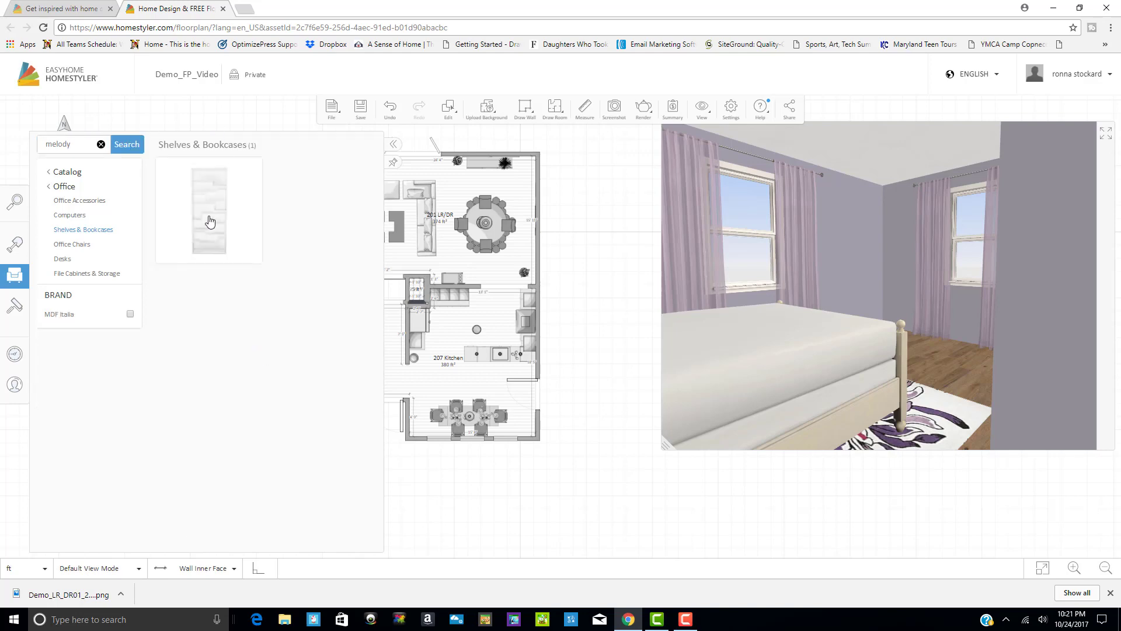
mouse_move(210, 221)
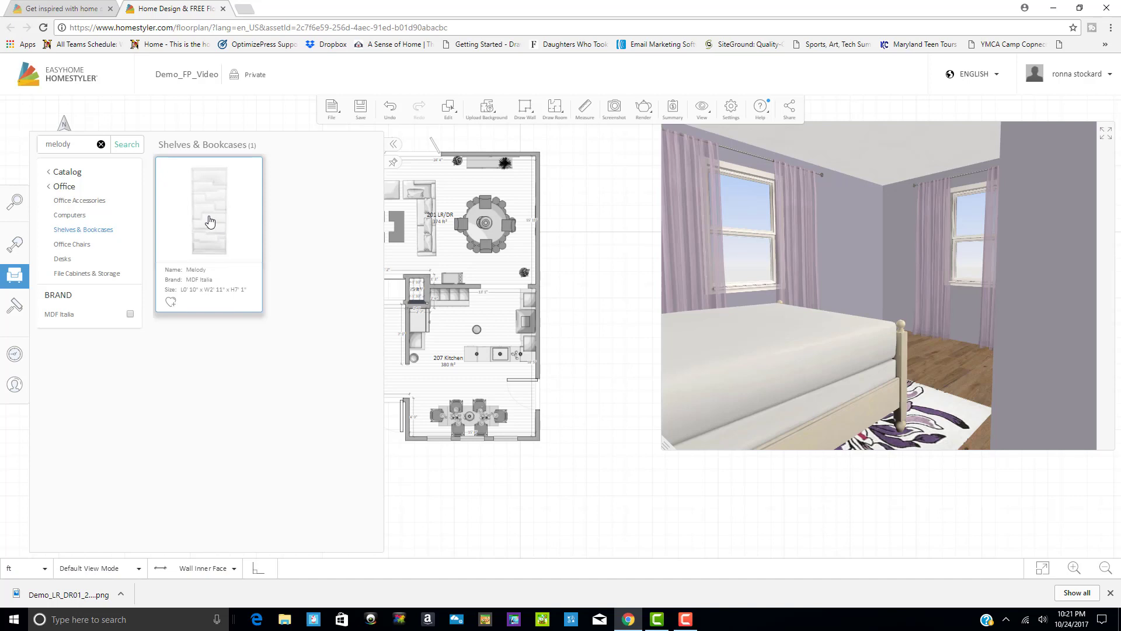
click(210, 222)
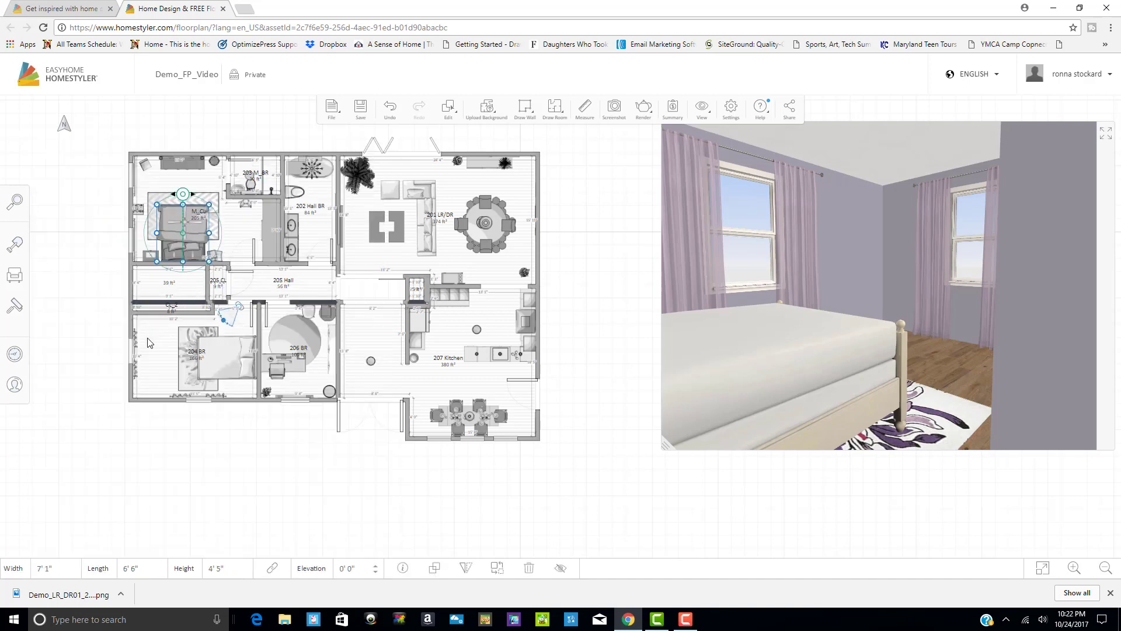
click(164, 386)
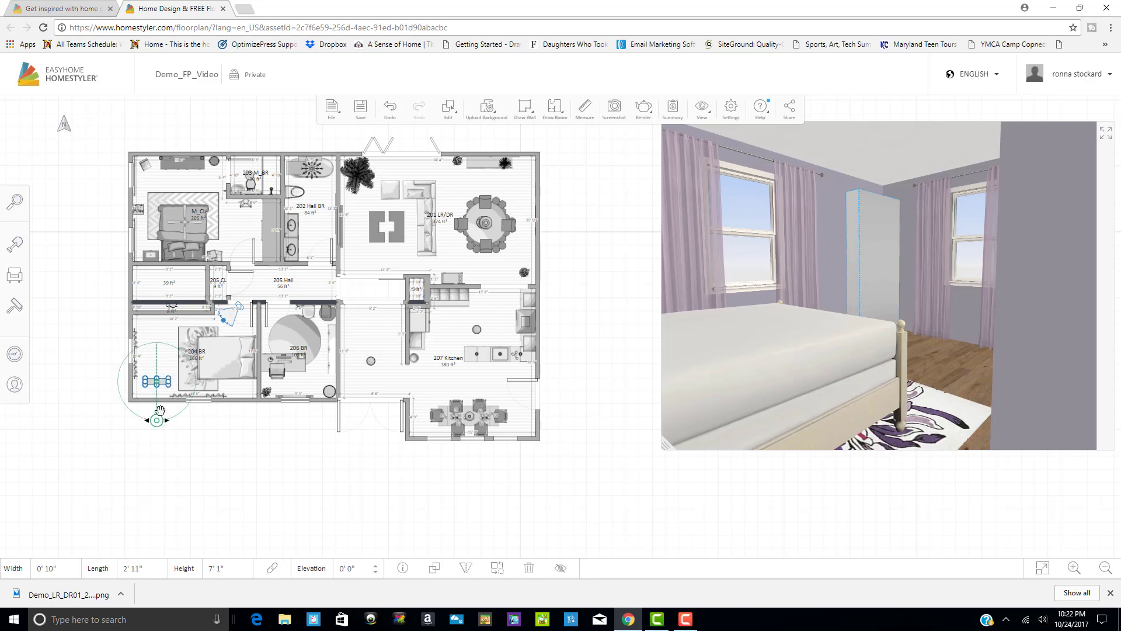
Rotate the Melody bookcase 180 degrees so its shelves face the room, and set it in the corner between the two windows.
drag(159, 422, 183, 379)
drag(156, 420, 156, 359)
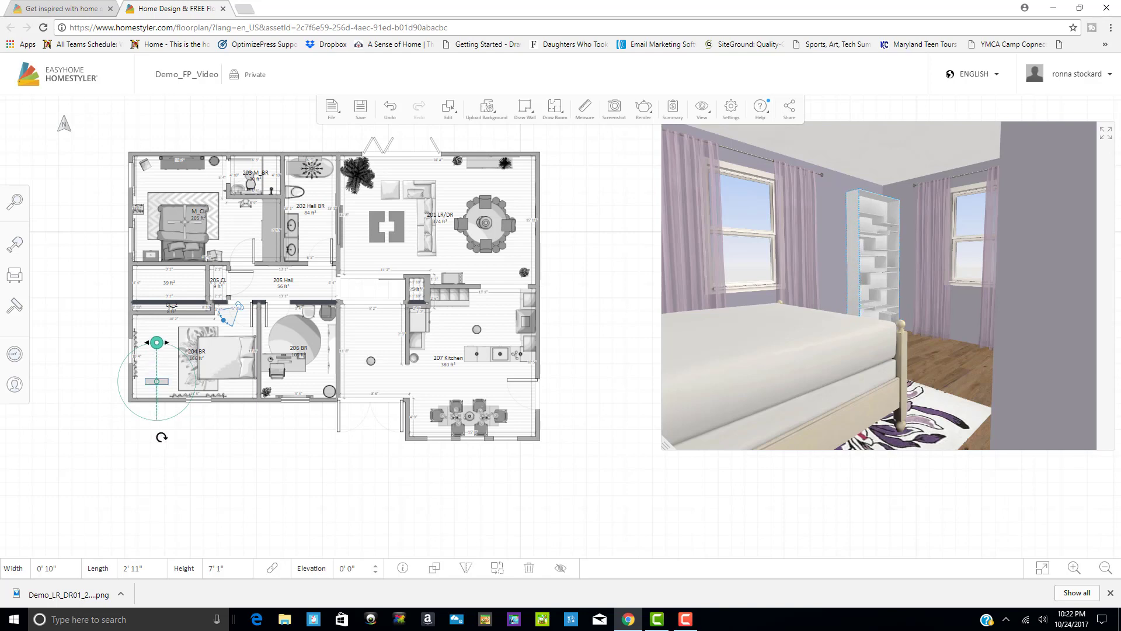
click(162, 437)
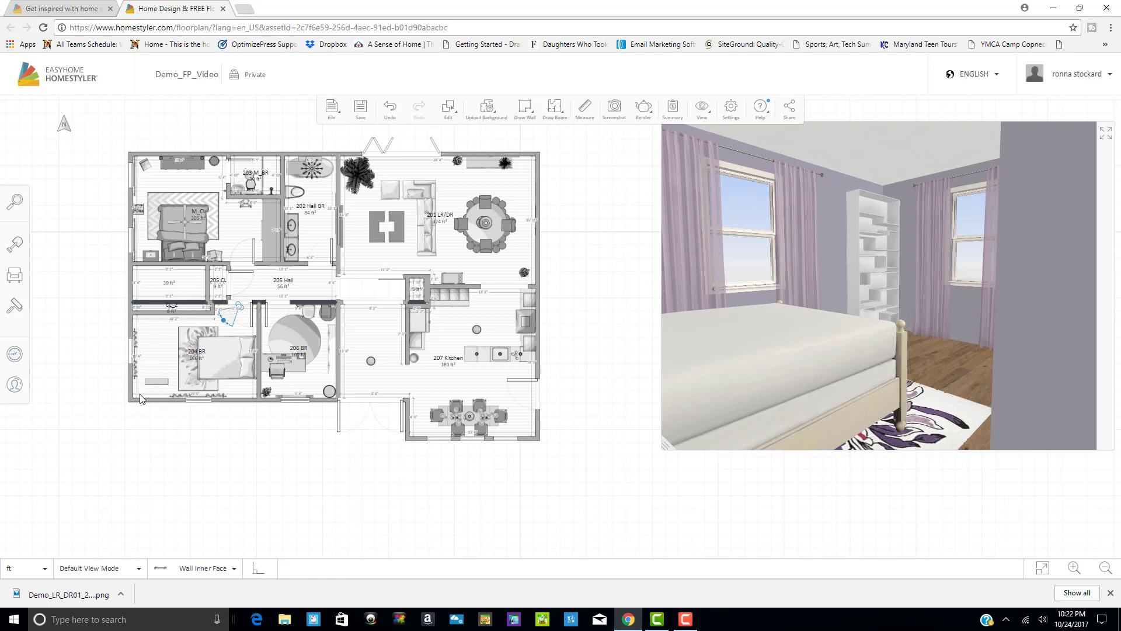
drag(140, 394, 138, 395)
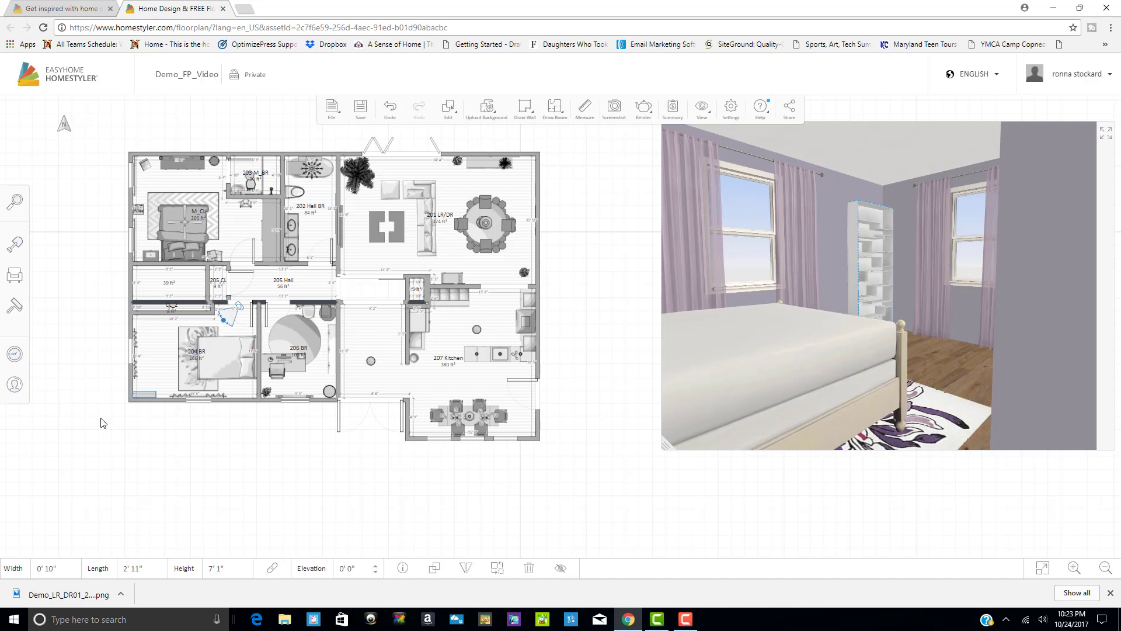
click(212, 457)
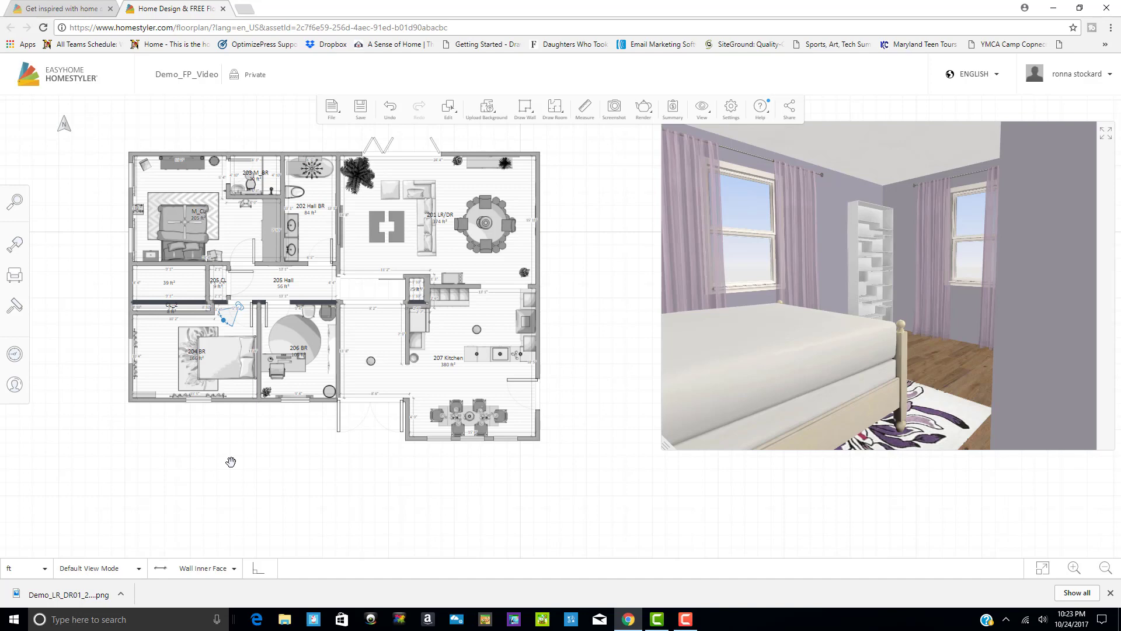
Open the Dressers category of the Bedroom catalog and look through it for a white four-drawer dresser.
click(15, 275)
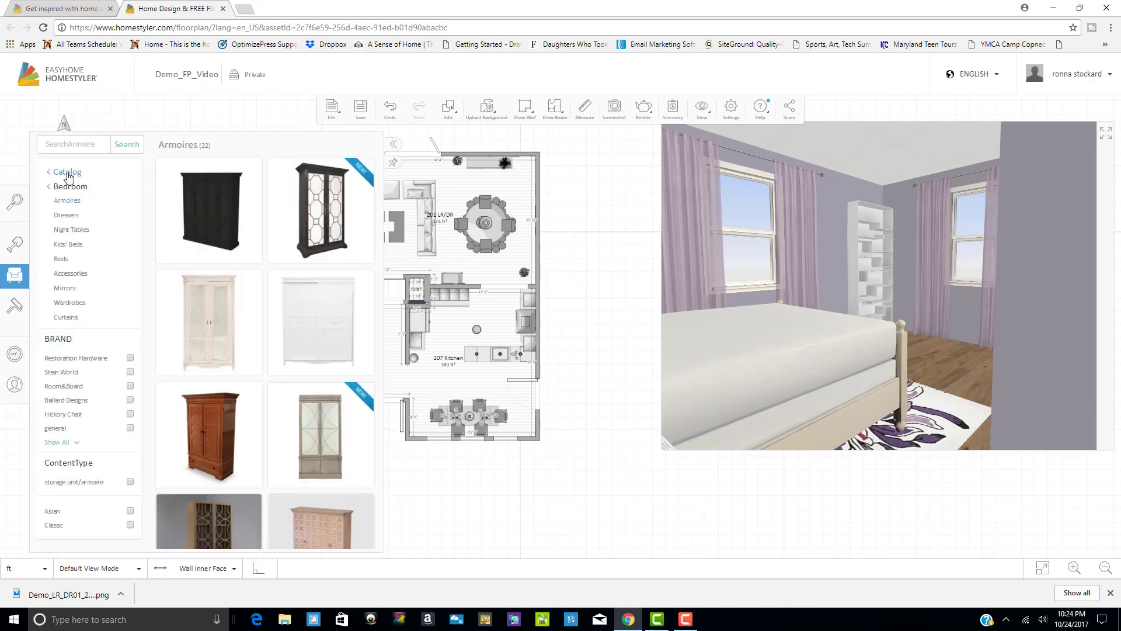
click(68, 173)
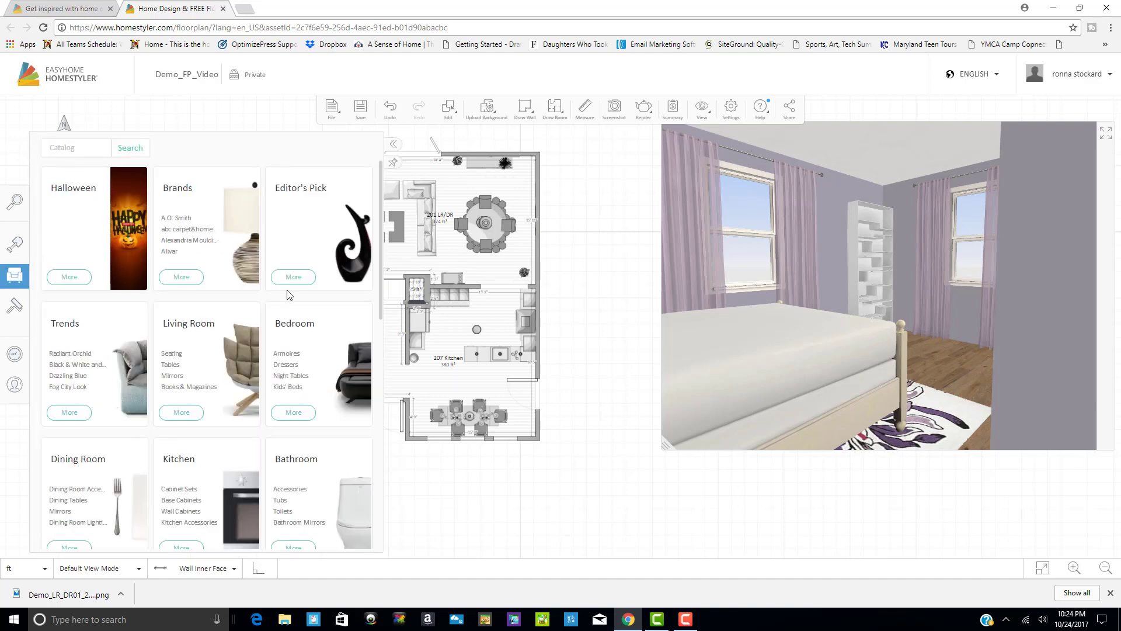
click(282, 366)
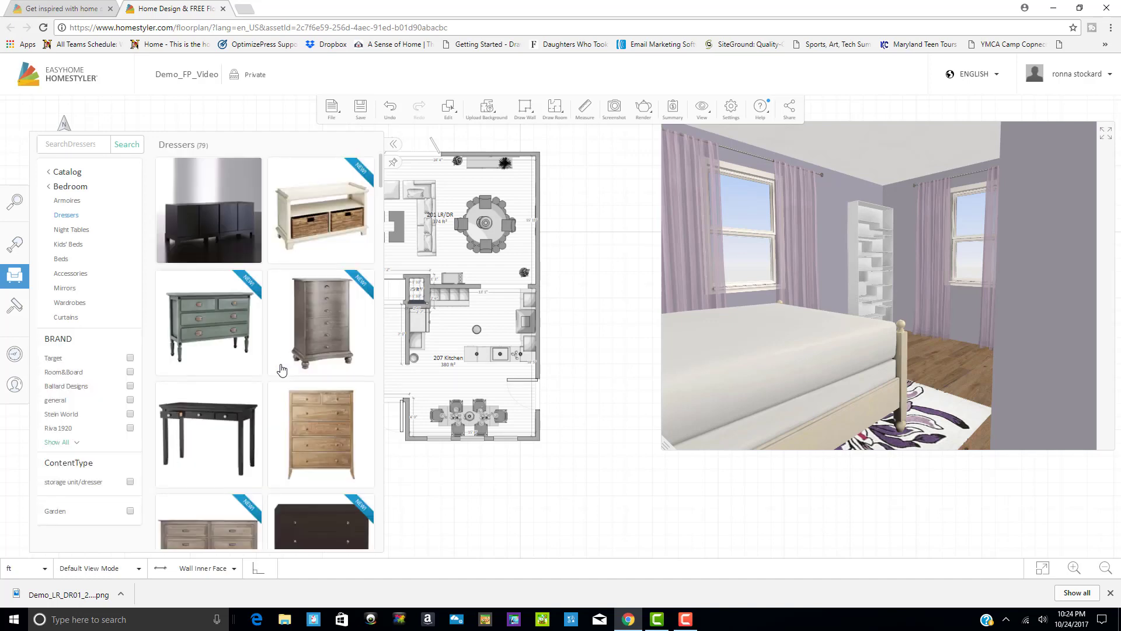
scroll(282, 369, down, 5)
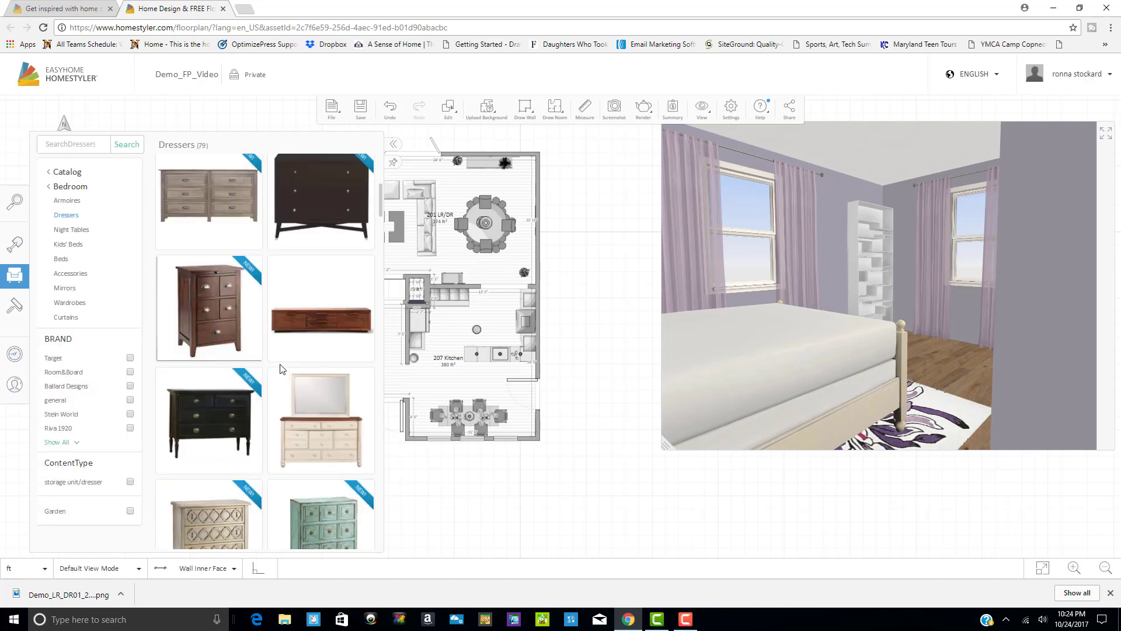
scroll(281, 368, down, 8)
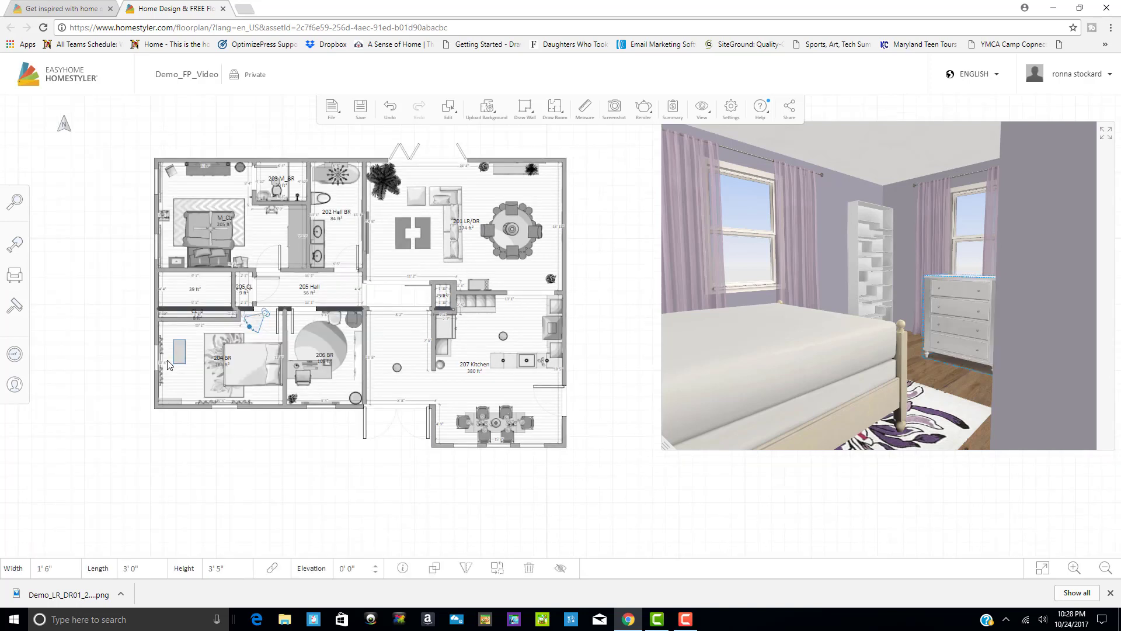
Place the white four-drawer dresser against the curtained window wall facing the bed's foot in room 204 BR.
click(170, 362)
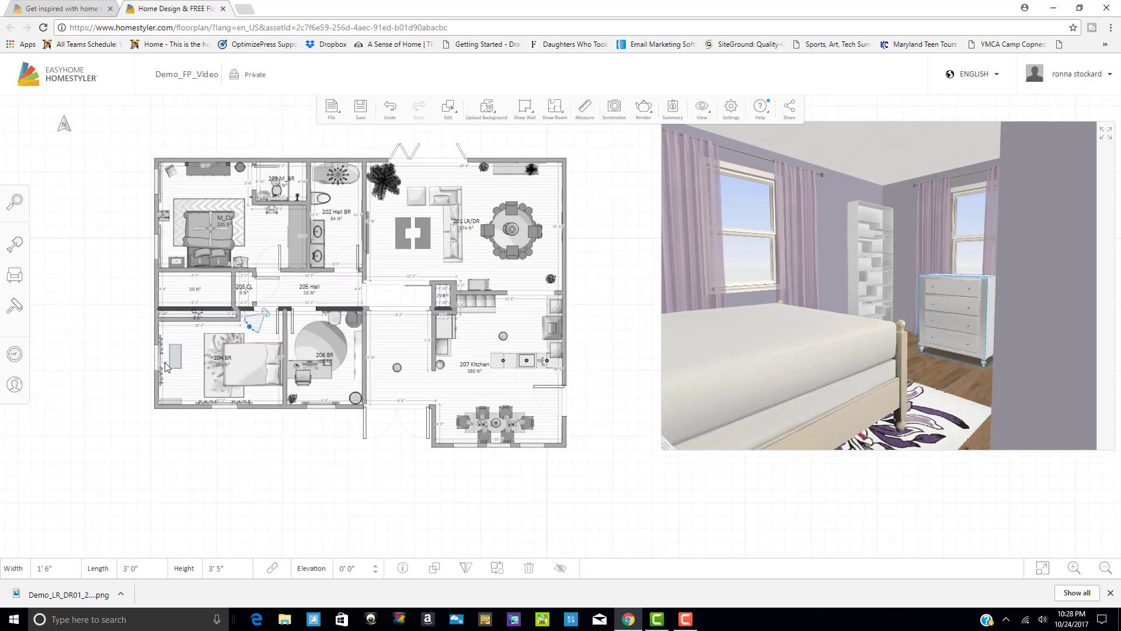
drag(166, 366, 164, 367)
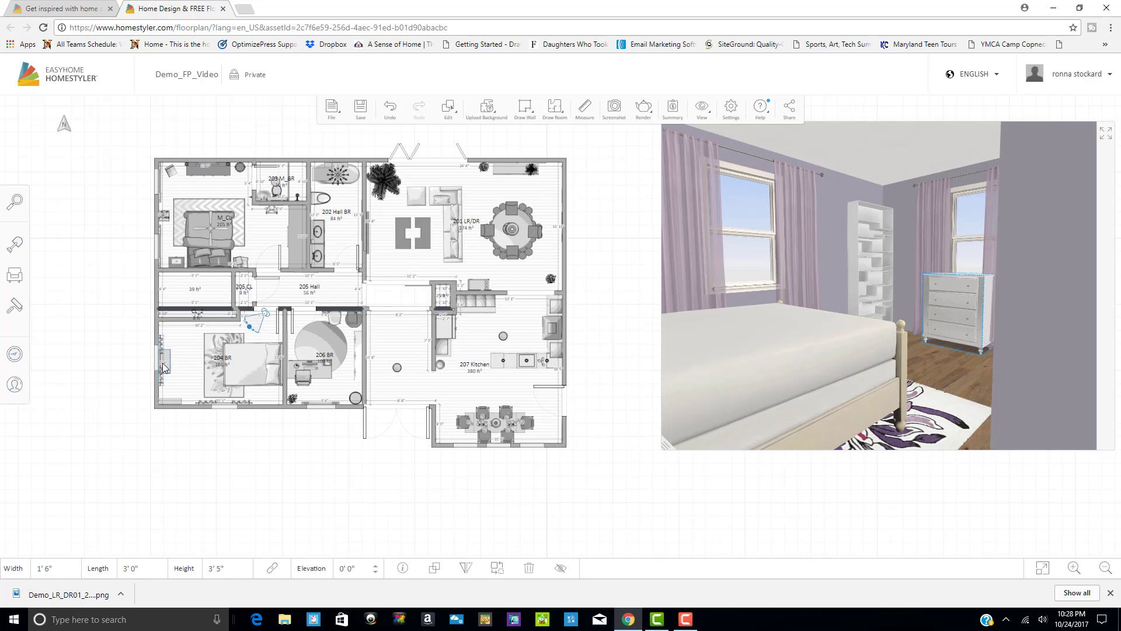
click(171, 379)
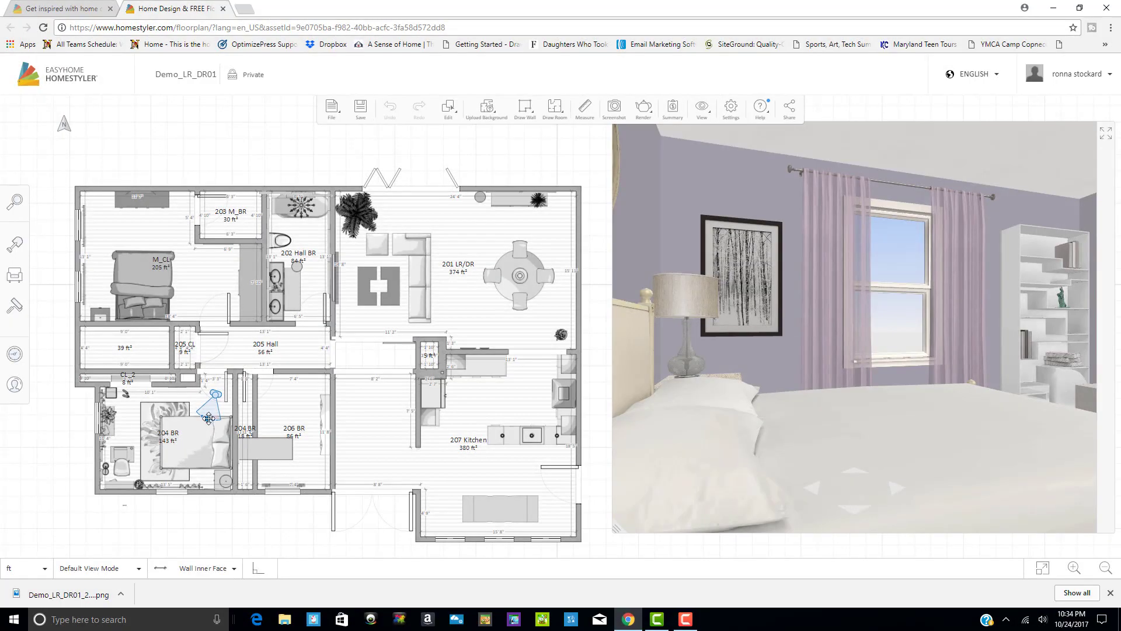
Move and turn the camera through room 204 BR of Demo_LR_DR01 to examine the bed, bookcase, desk and dresser.
drag(208, 419, 200, 412)
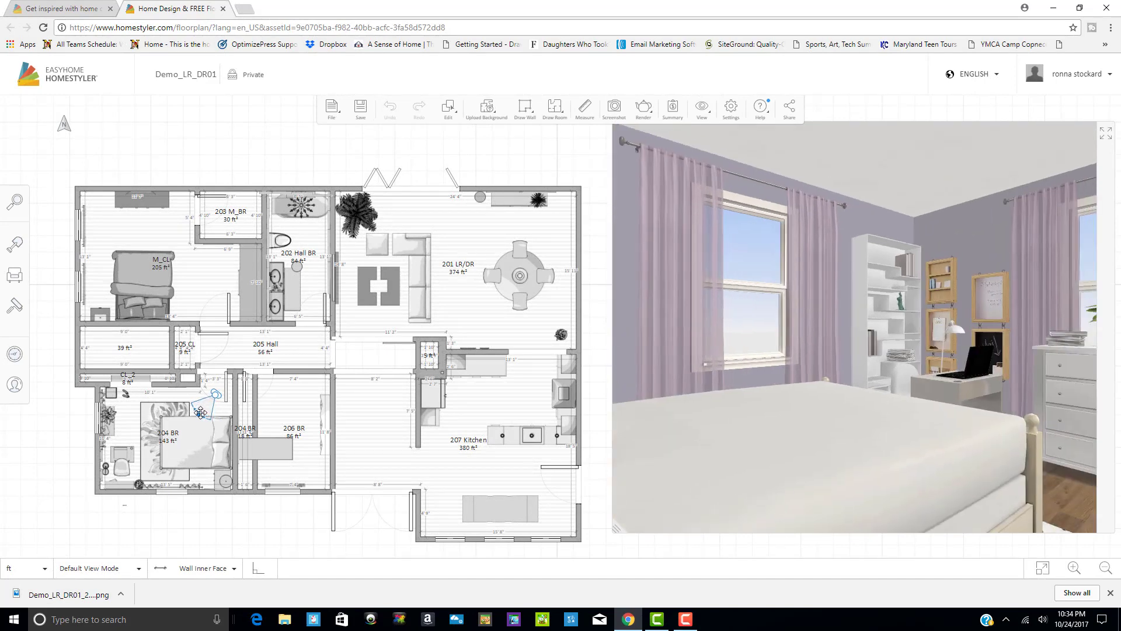
drag(201, 413, 194, 403)
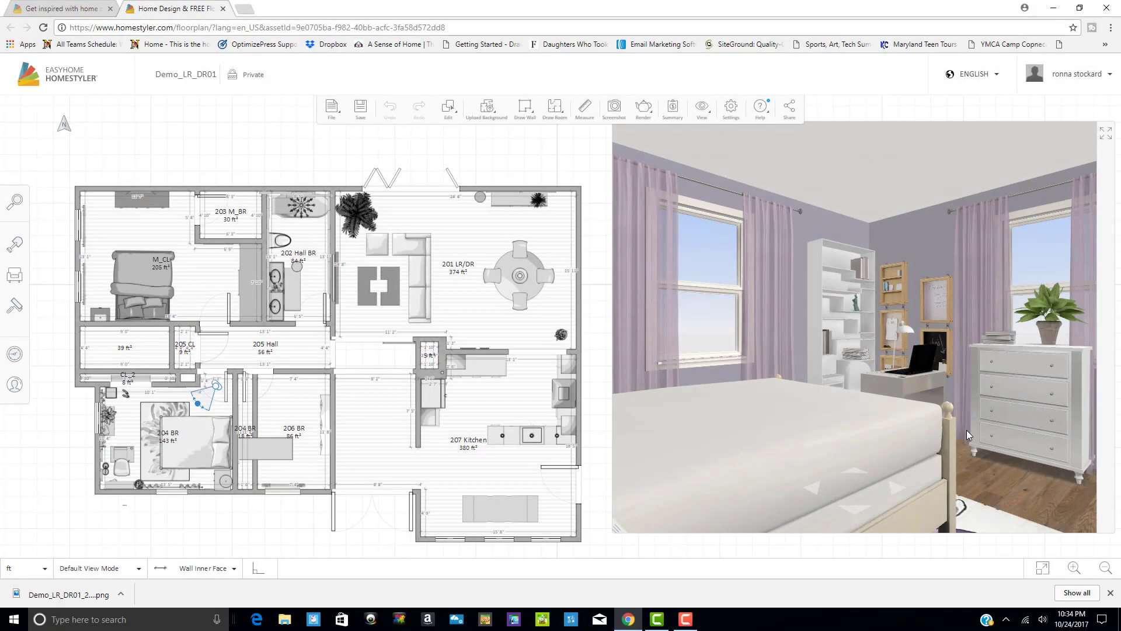
scroll(965, 411, down, 3)
scroll(965, 410, down, 2)
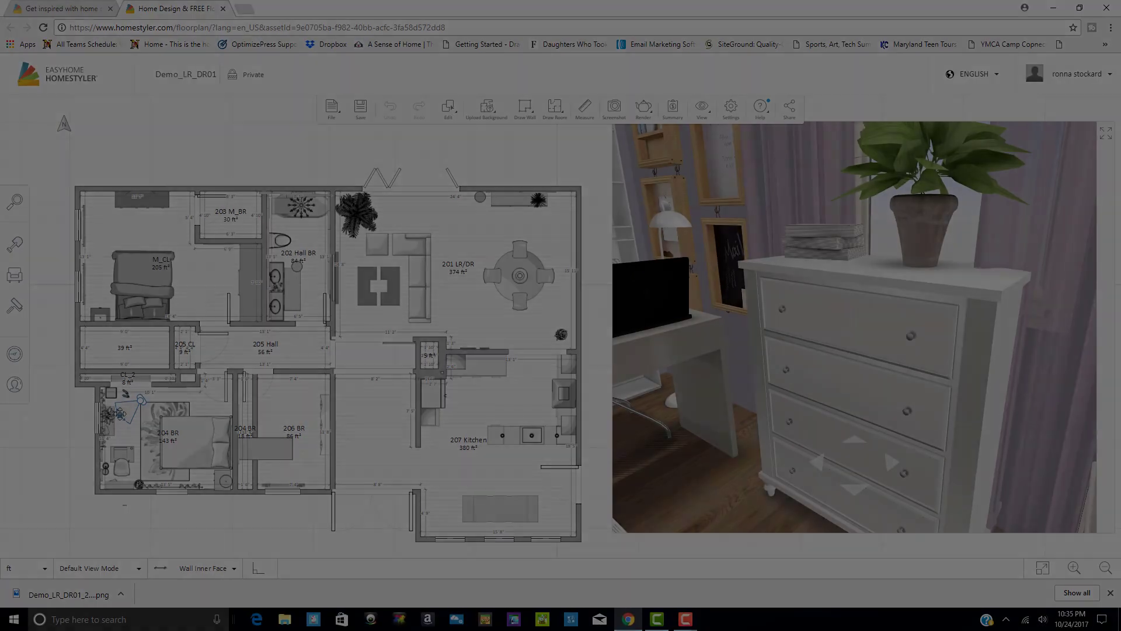
mouse_move(199, 403)
mouse_down()
mouse_move(123, 417)
mouse_move(156, 430)
mouse_up()
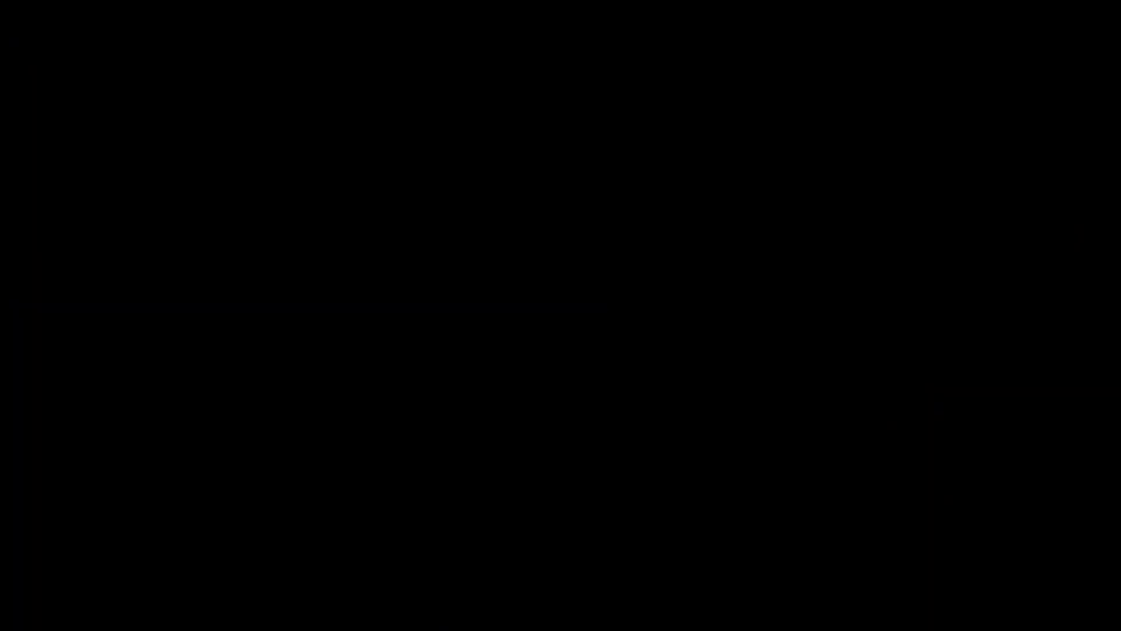